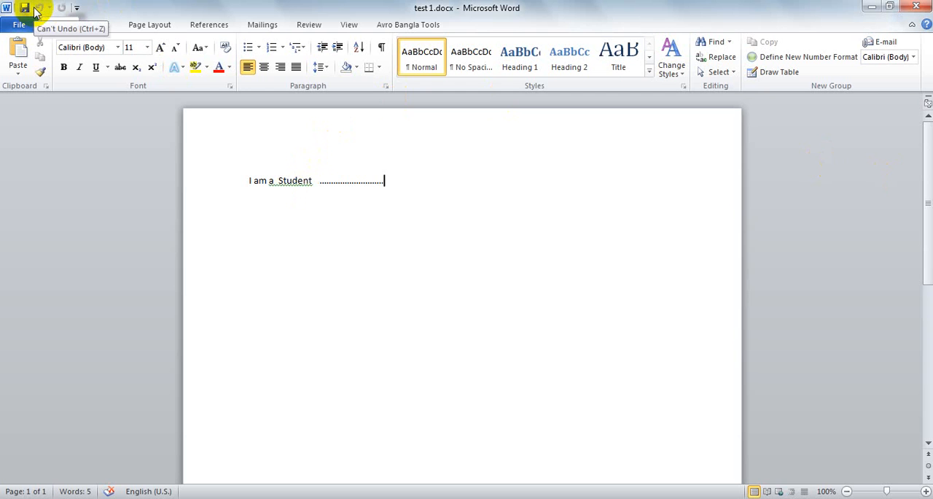
Add the E-mail and Draw Table commands to the Quick Access Toolbar for all documents
click(19, 24)
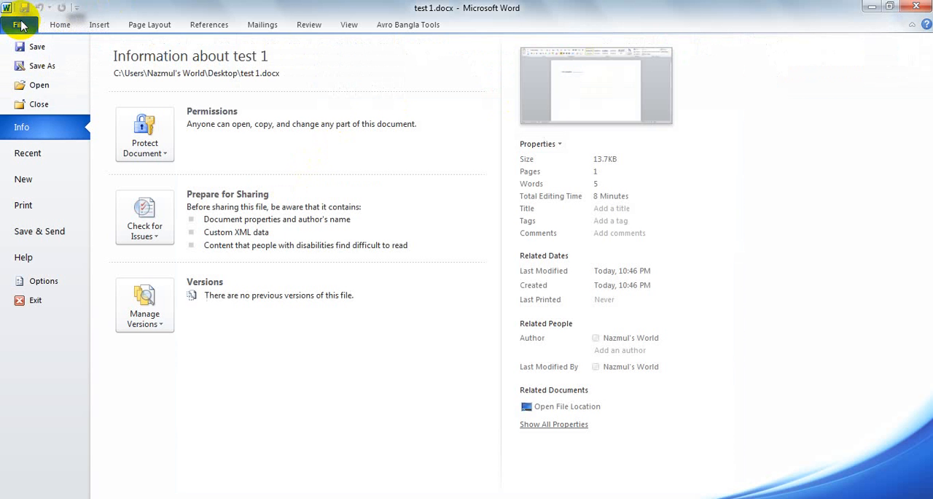
click(35, 281)
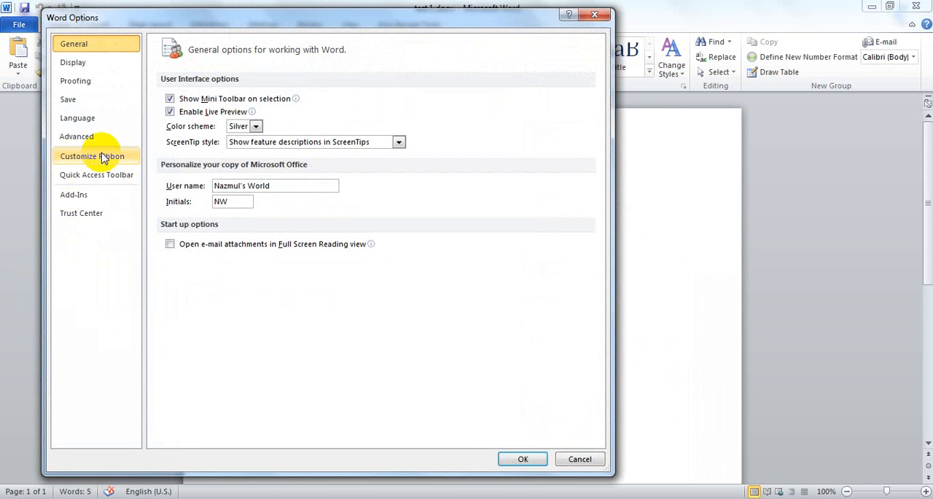
click(108, 175)
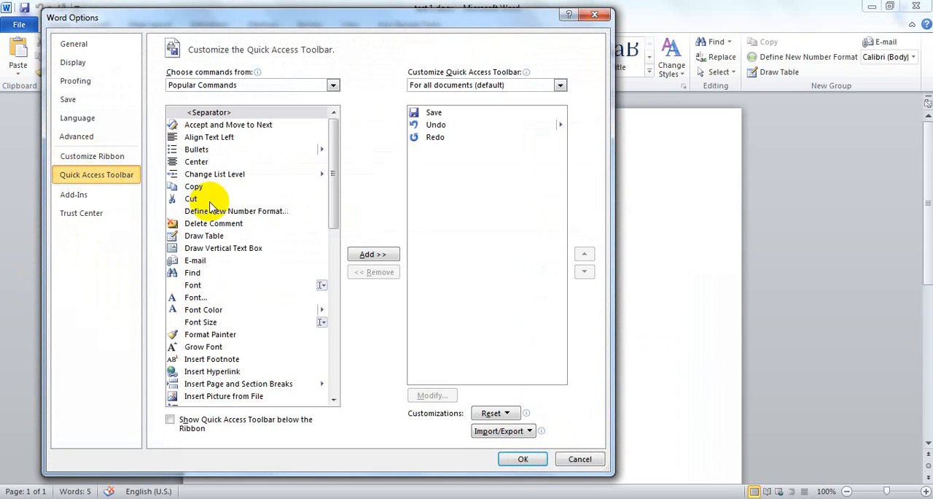
click(431, 113)
click(440, 124)
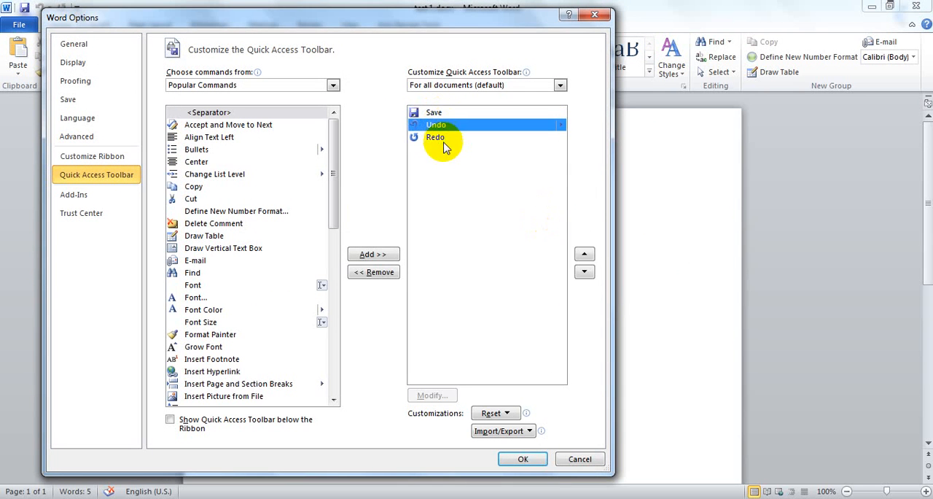
click(442, 140)
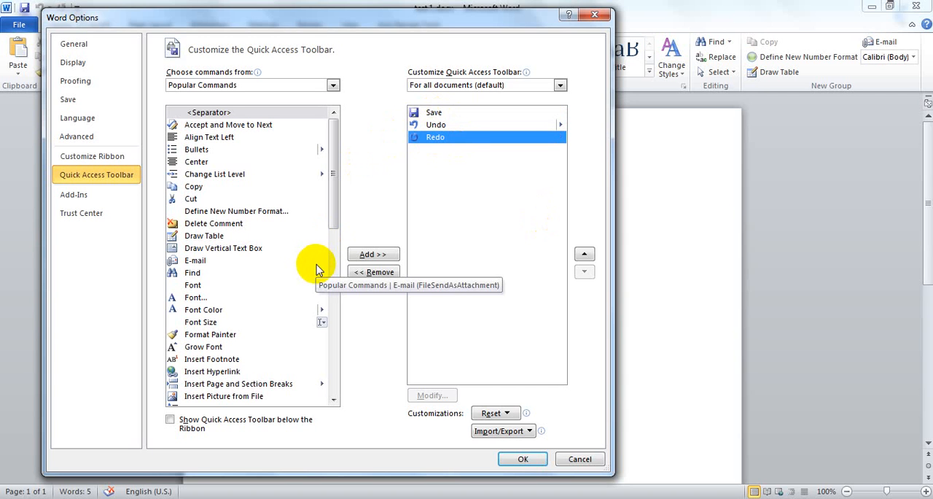
click(197, 260)
click(372, 254)
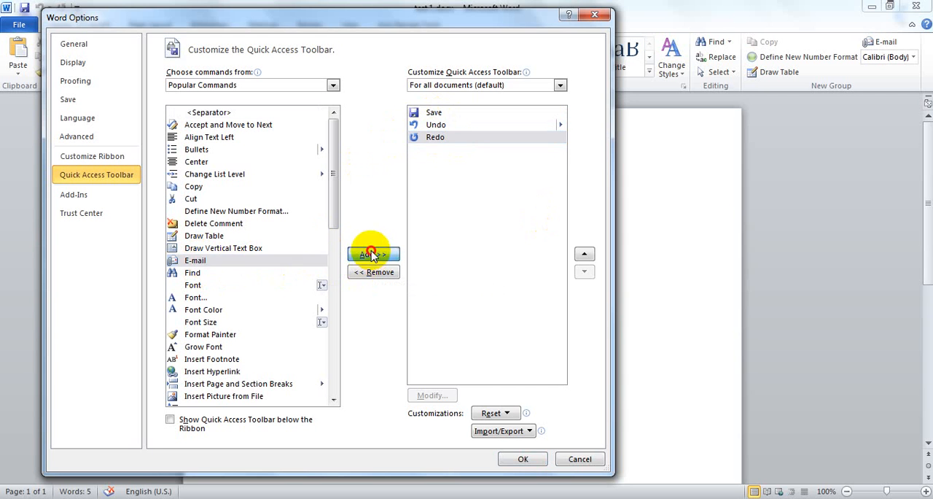
click(203, 235)
click(372, 253)
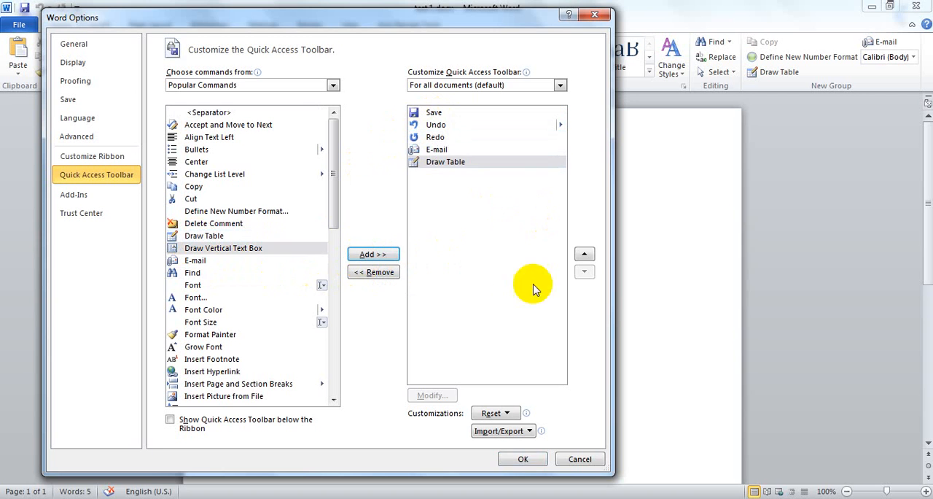
click(523, 459)
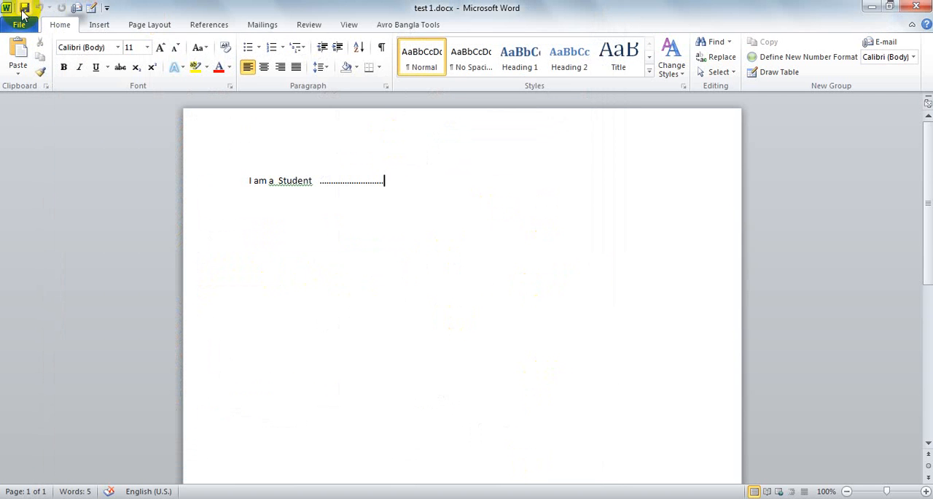
click(107, 9)
click(109, 9)
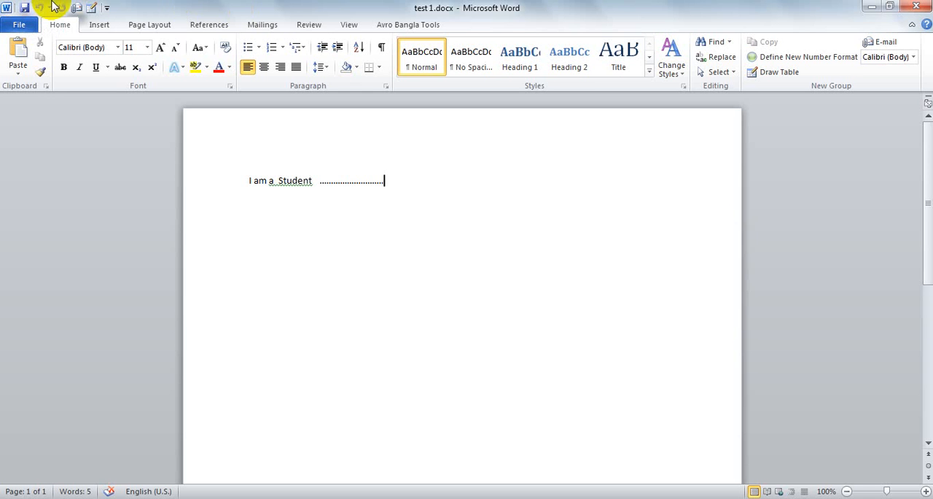
Remove the E-mail and Draw Table commands from the Quick Access Toolbar in the Word options
click(22, 29)
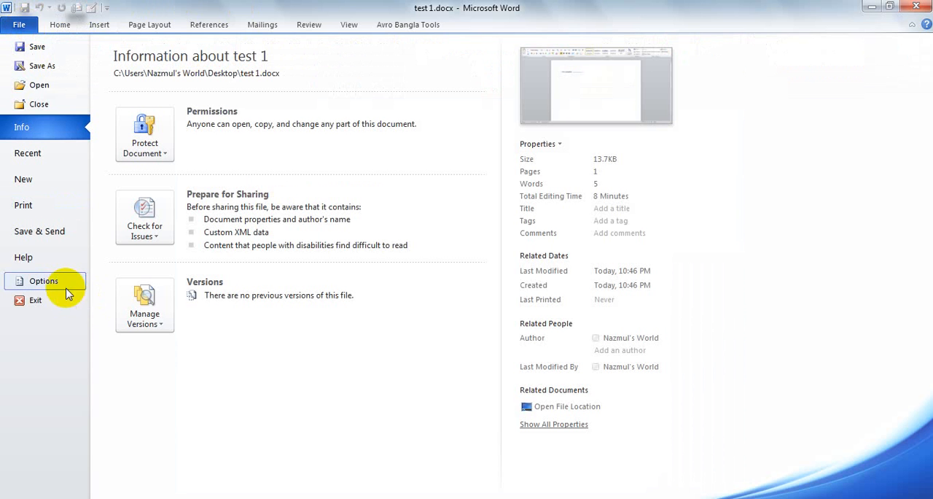
click(44, 278)
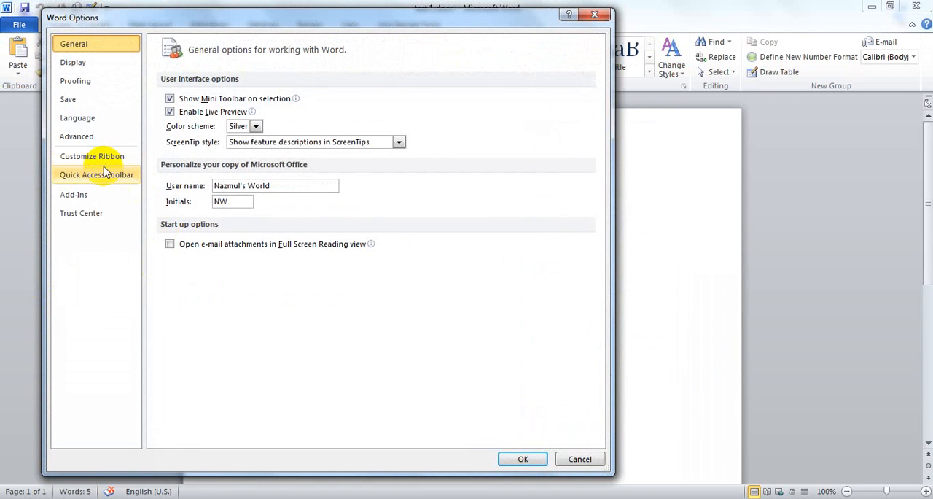
click(108, 175)
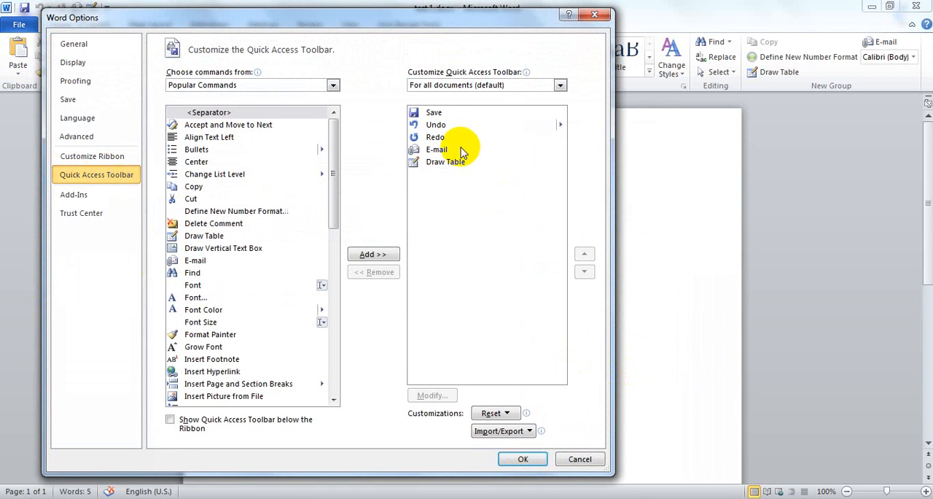
click(434, 149)
click(386, 278)
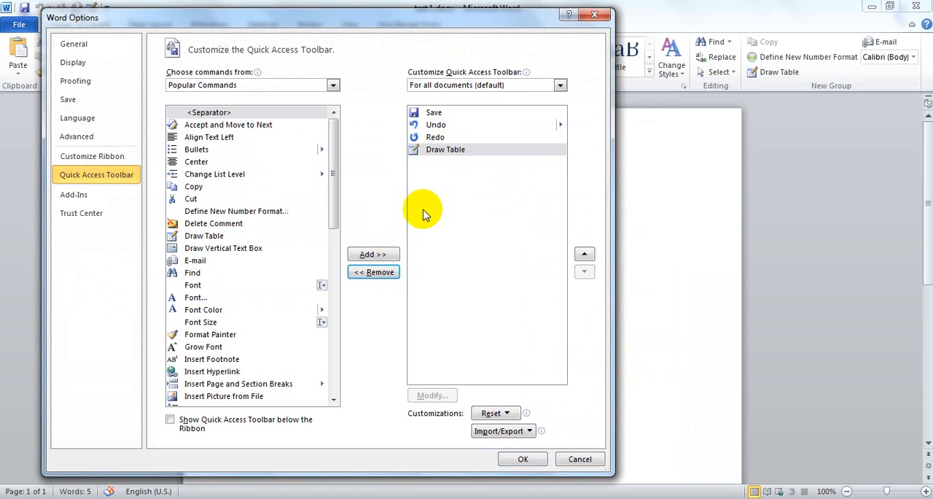
click(437, 149)
click(383, 272)
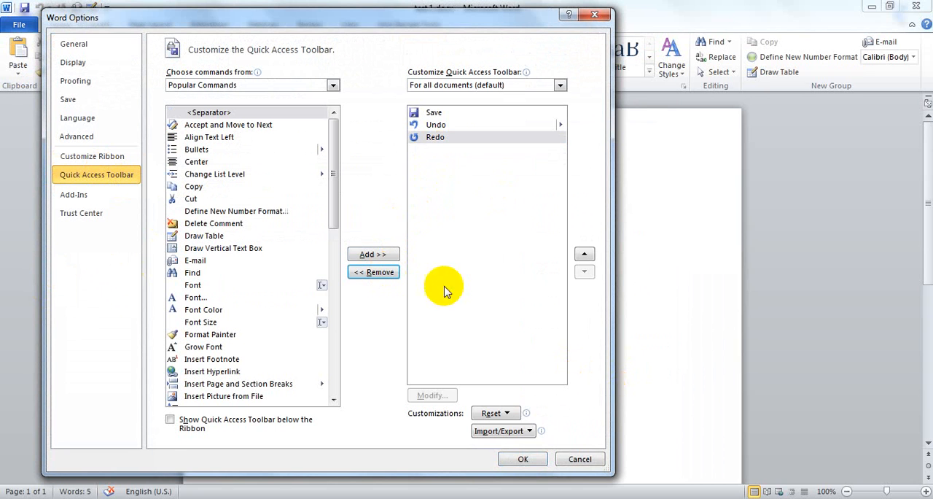
Reset all Ribbon and Quick Access Toolbar customizations to their defaults and apply the options
click(493, 413)
click(520, 445)
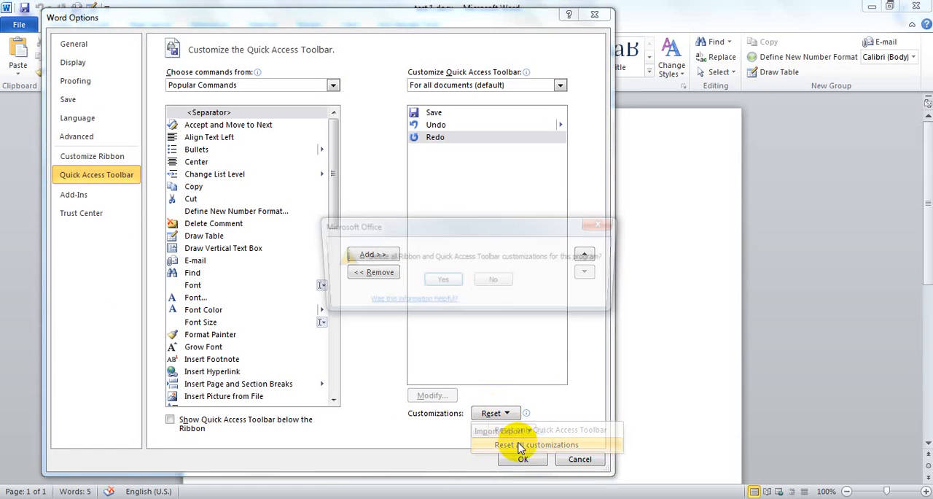
click(384, 282)
click(522, 458)
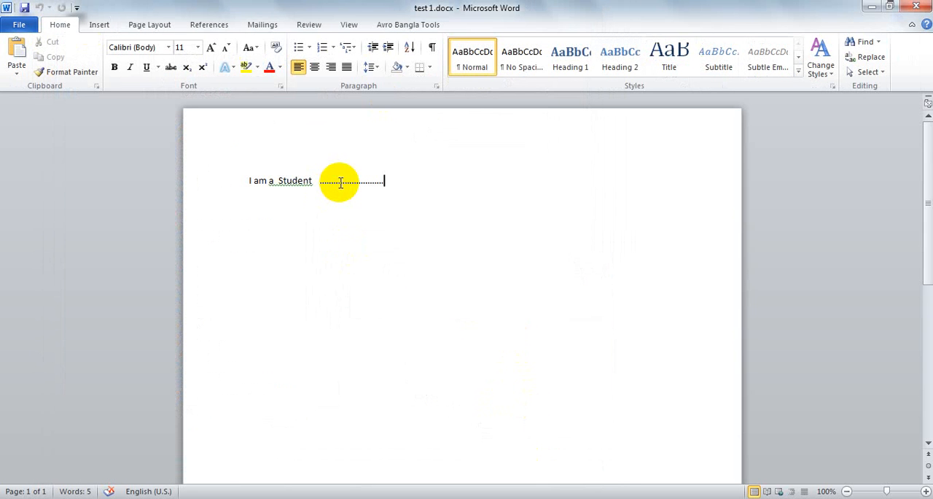
Review the document protection choices in the file information, including Restrict Permission by People, and return to the document
click(22, 25)
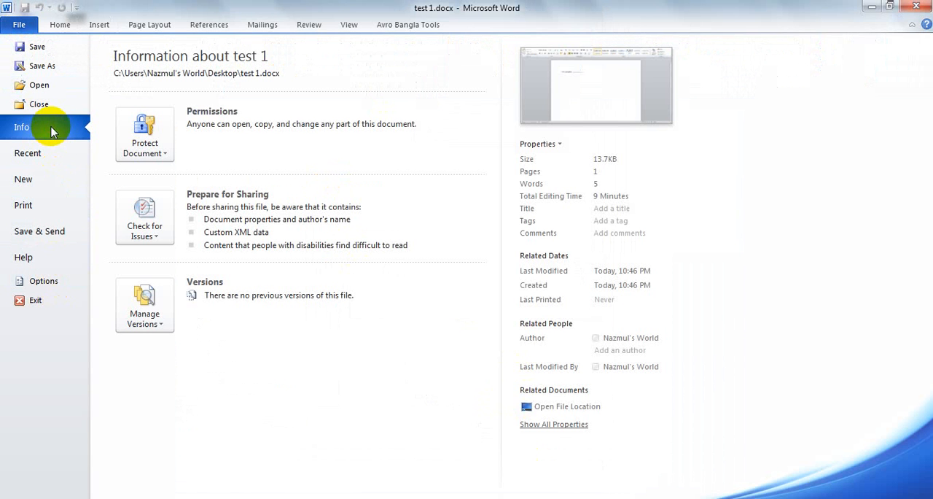
click(149, 135)
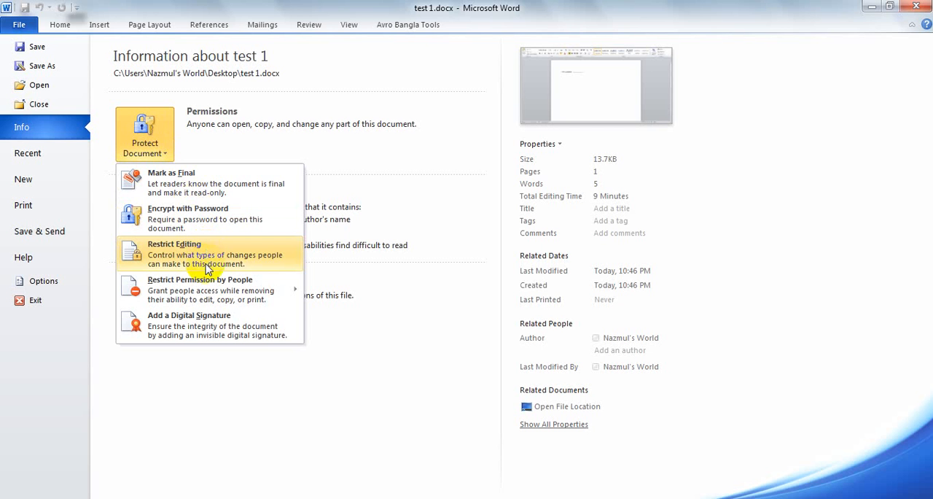
mouse_move(208, 281)
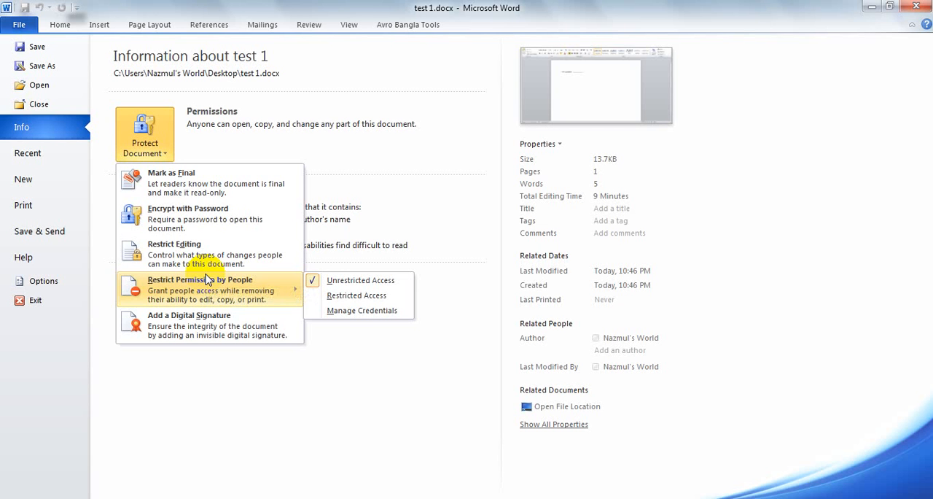
click(328, 95)
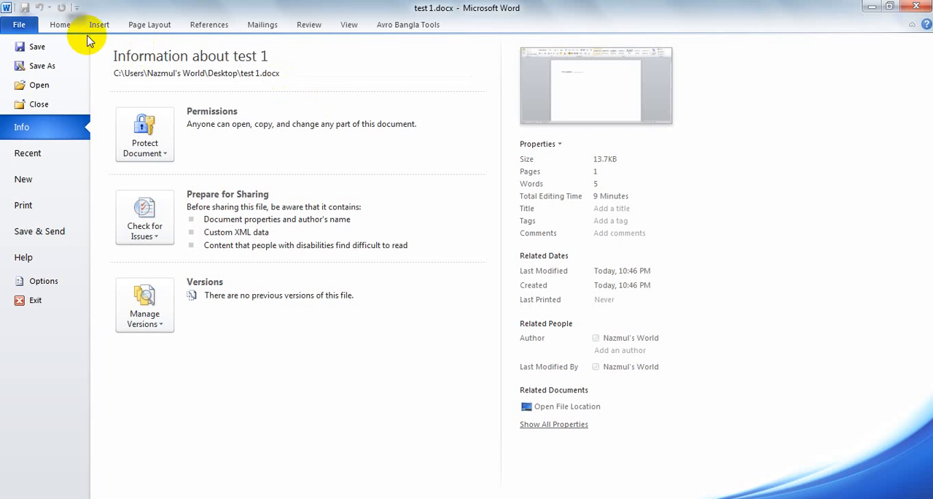
click(16, 27)
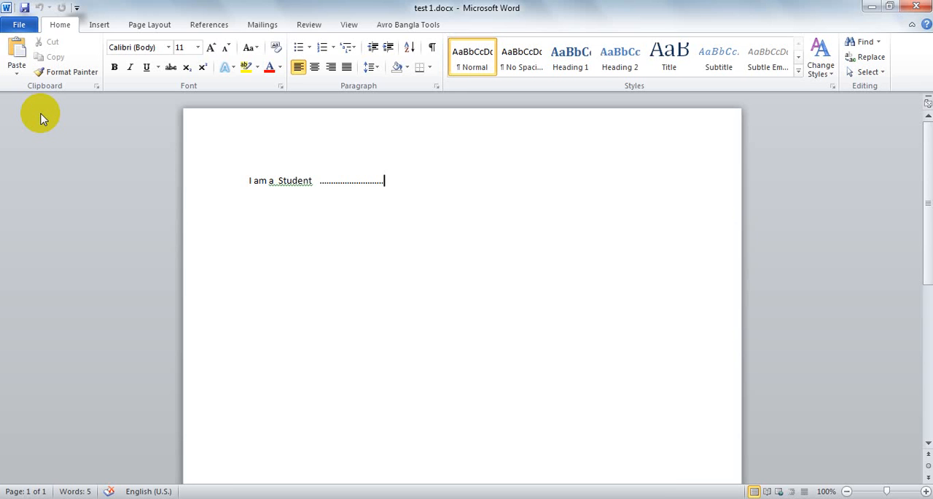
Close the test 1 document and open CF Question & Ans.docx from the desktop
click(917, 7)
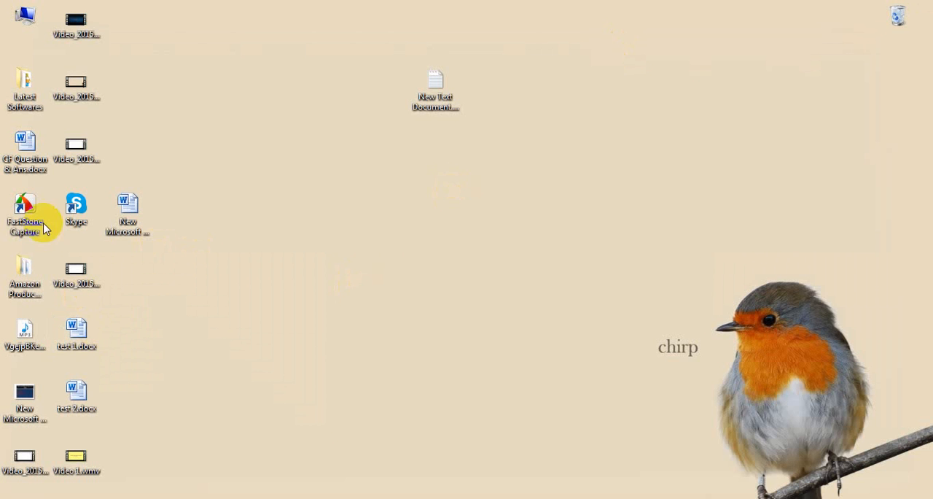
double_click(24, 150)
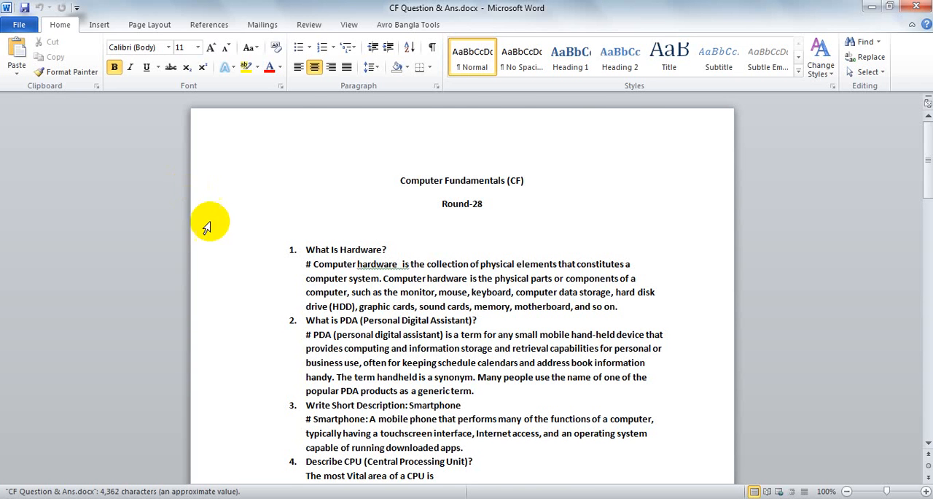
scroll(302, 233, down, 6)
scroll(297, 231, up, 5)
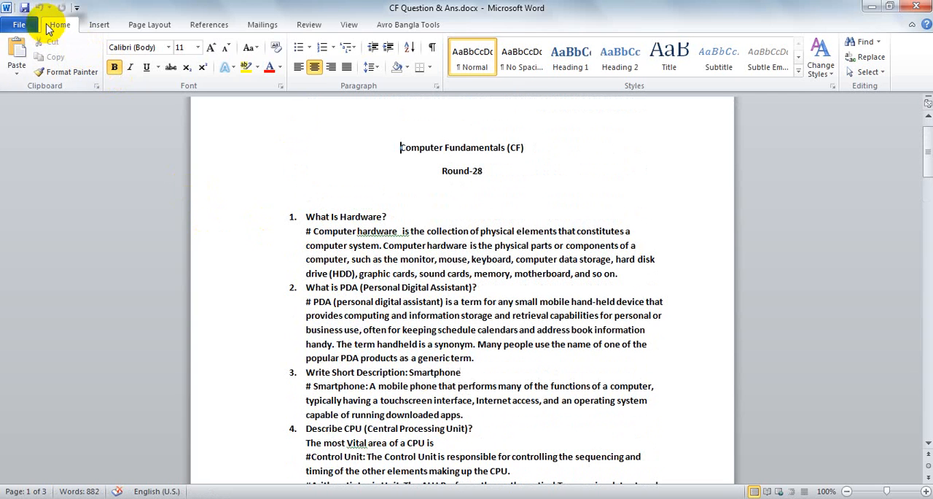
click(392, 259)
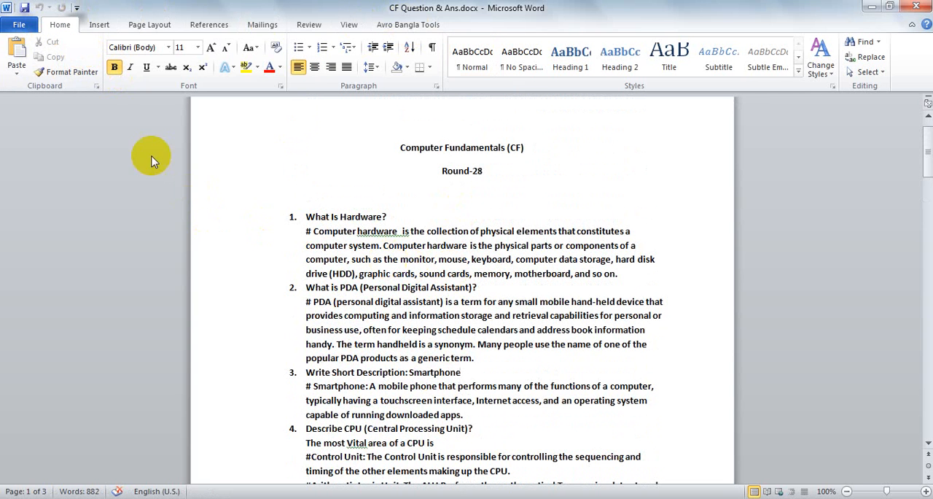
Look over the paste options and copy the question "What Is Hardware?" from the numbered list
click(13, 78)
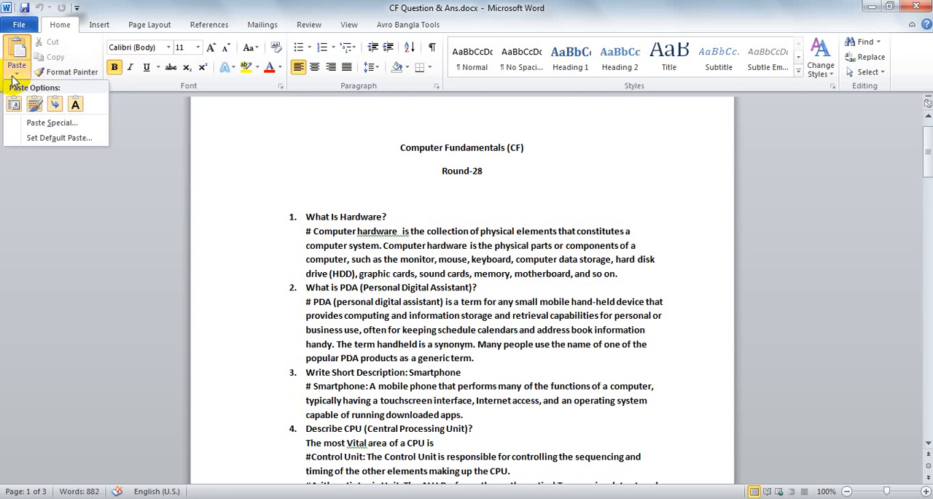
click(416, 265)
drag(405, 216, 320, 219)
key(ctrl+c)
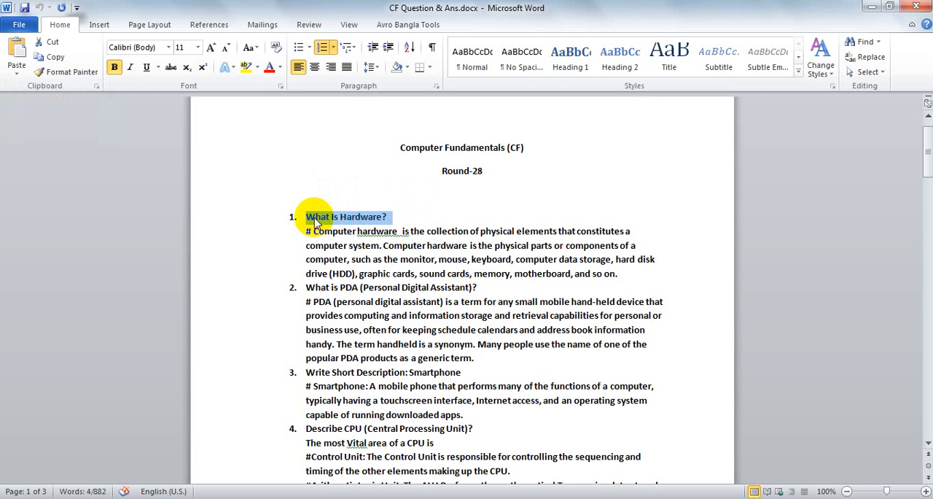
Insert several blank lines between the question "What Is Hardware?" and its answer
click(391, 216)
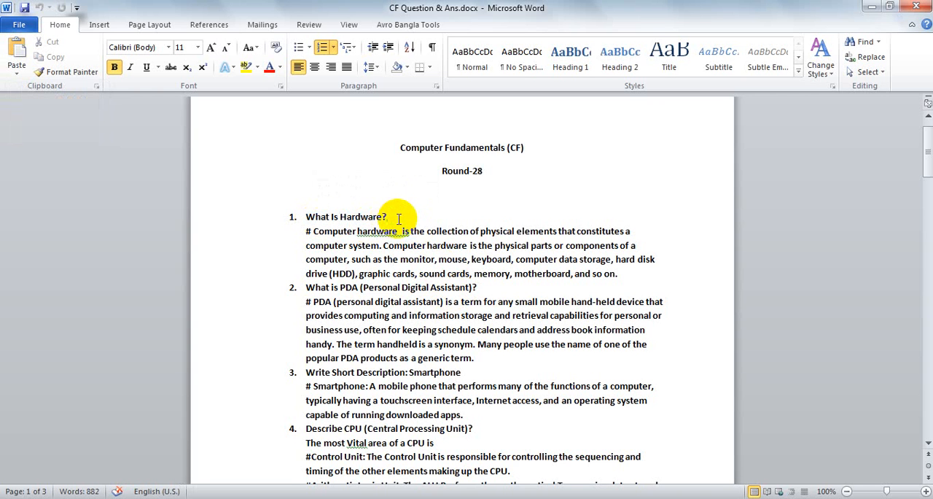
key(Return)
key(Return)
key(Return)
key(Return)
key(Return)
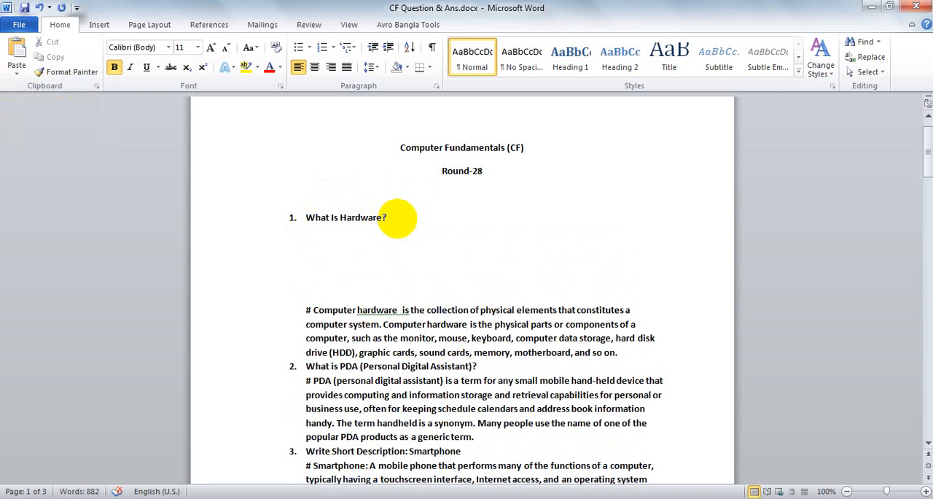
Try pasting the copied question as text only above the hardware answer and undo the paste
click(15, 76)
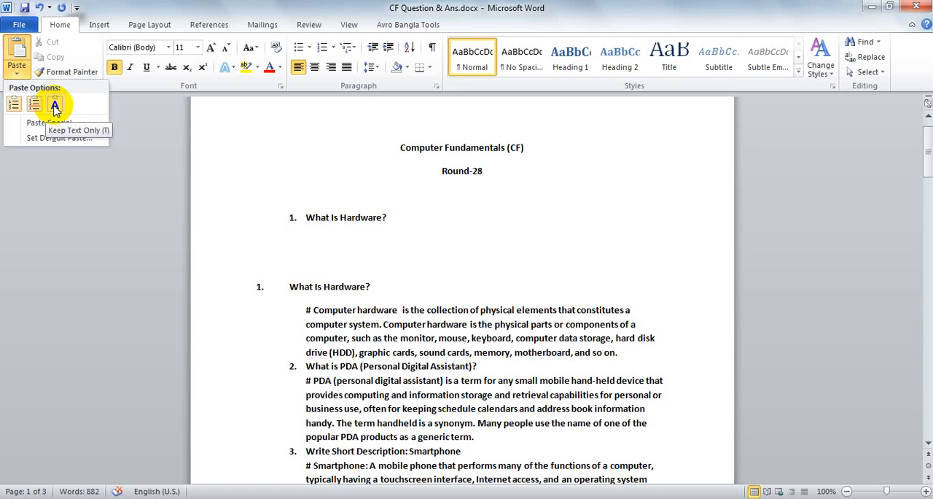
click(54, 106)
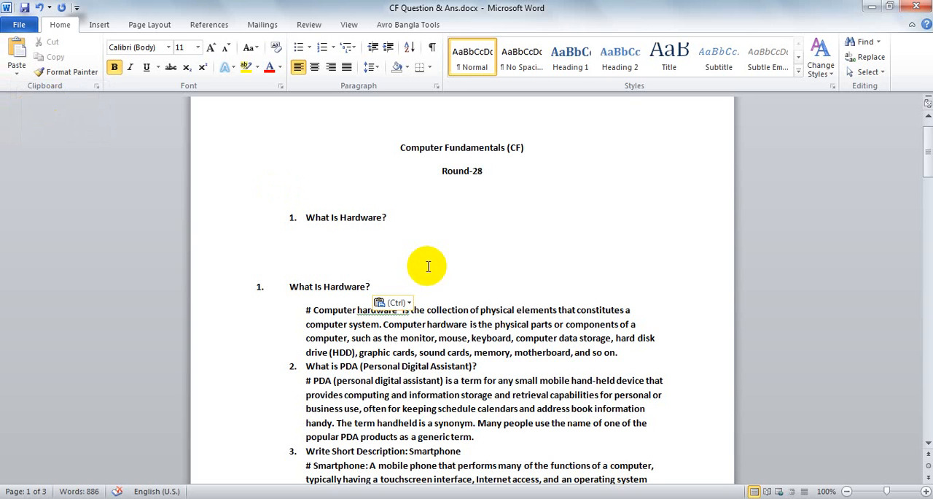
click(42, 9)
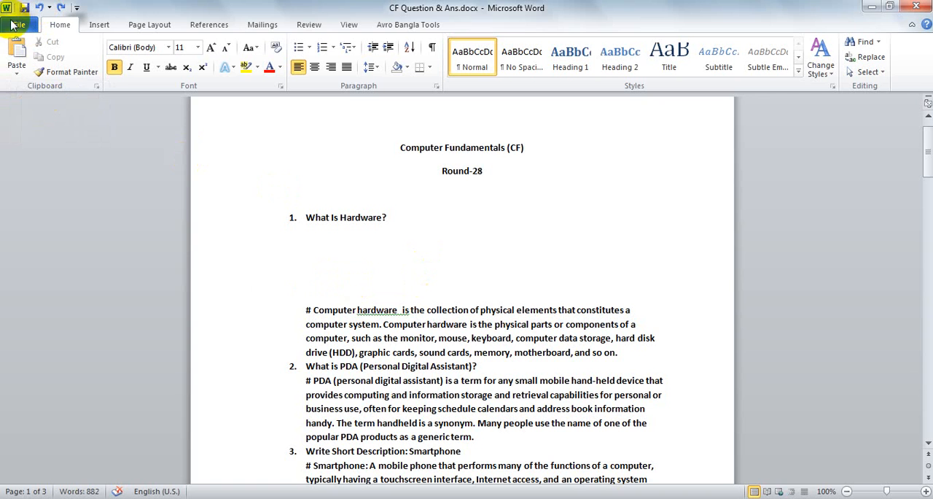
Paste the copied question on a new line directly below the original "What Is Hardware?" item
click(402, 223)
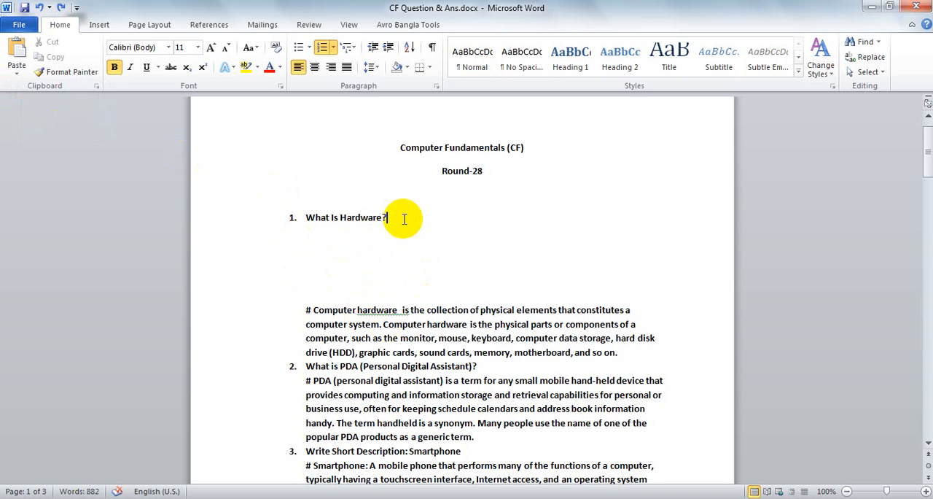
key(Return)
key(BackSpace)
key(BackSpace)
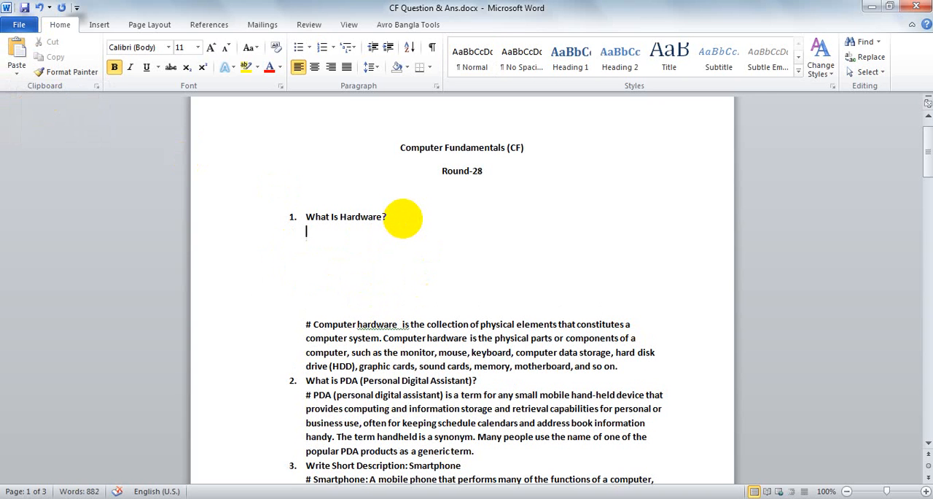
key(ctrl+v)
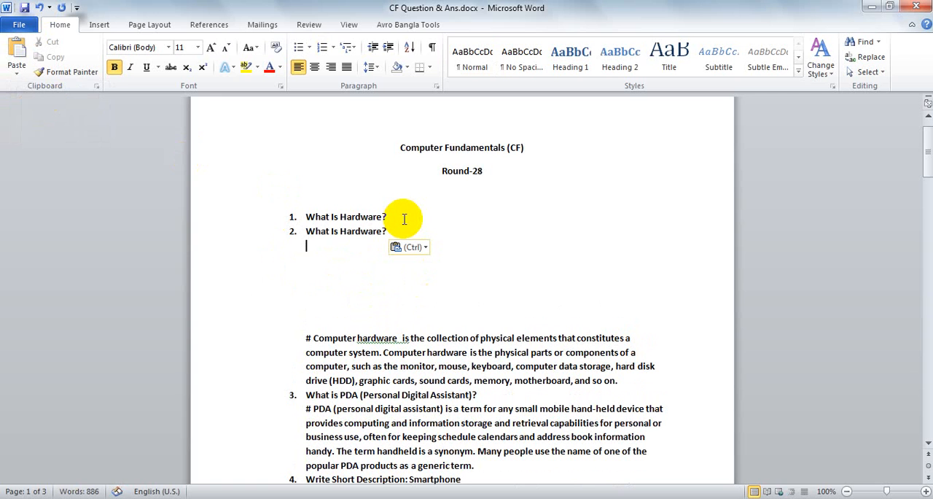
Undo the last paste of the question and try Format Painter from "What Is Hardware?" on the blank line below it
key(ctrl+z)
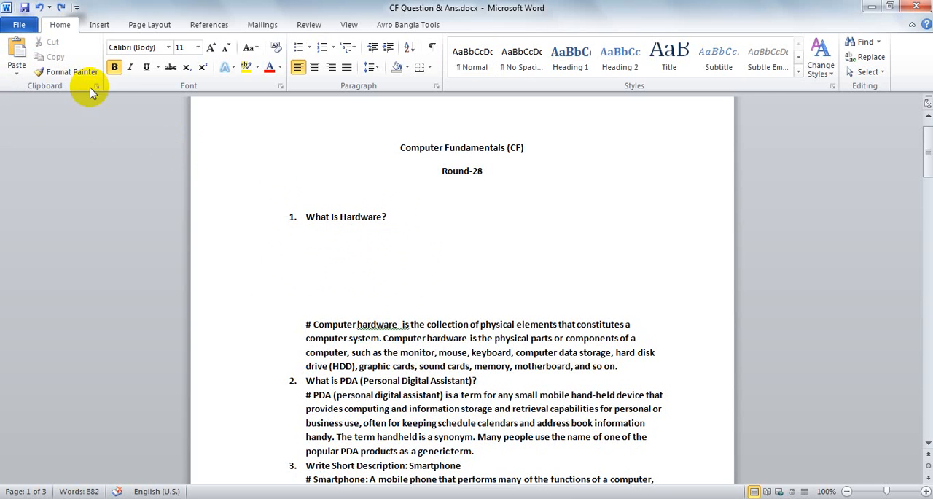
click(81, 72)
click(80, 71)
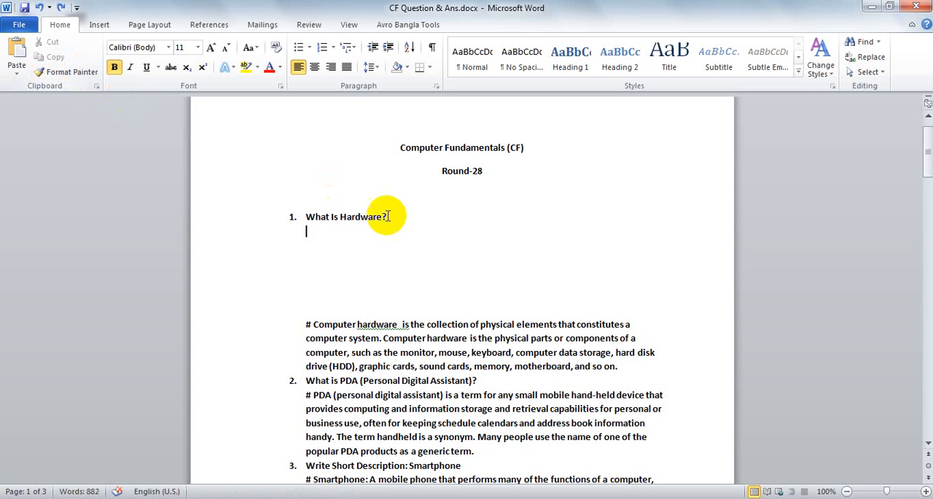
drag(387, 216, 288, 217)
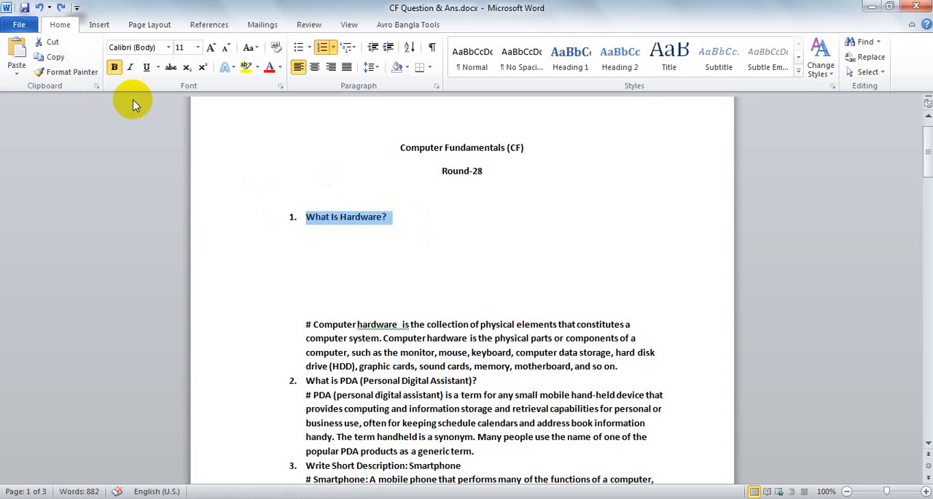
click(79, 72)
double_click(75, 70)
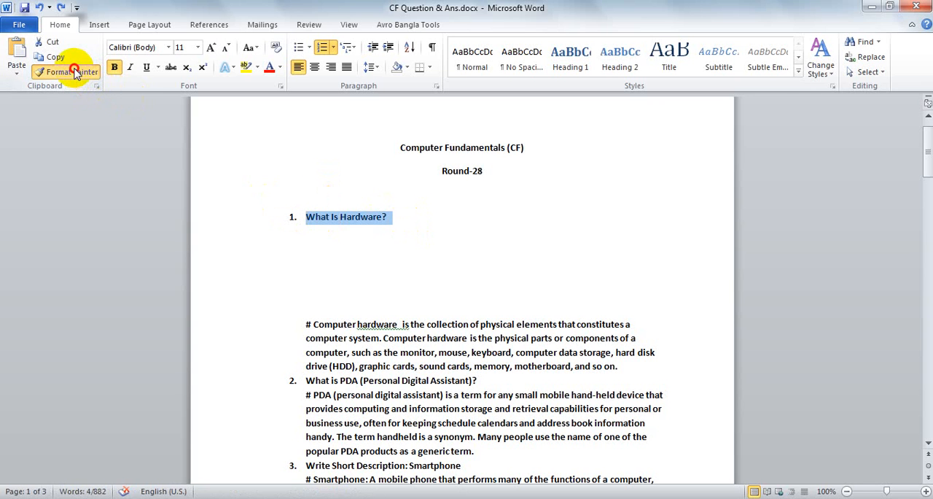
click(83, 74)
click(398, 230)
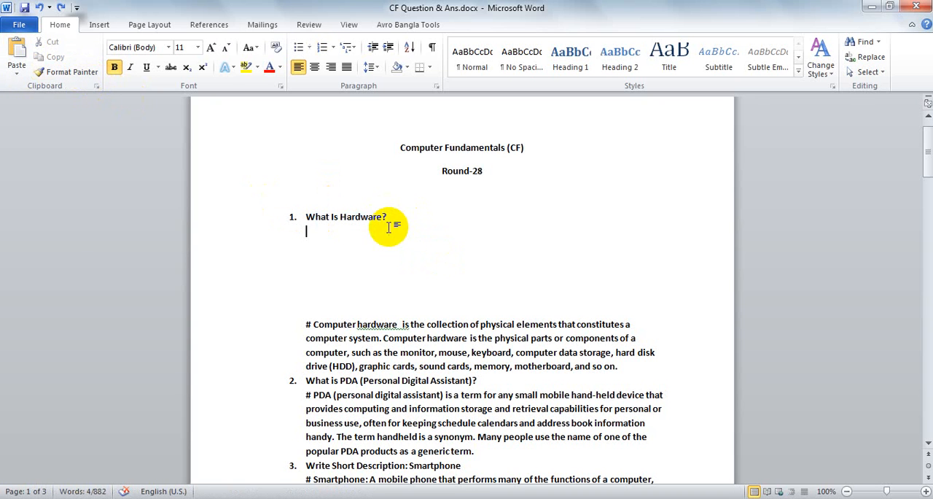
drag(391, 218, 329, 219)
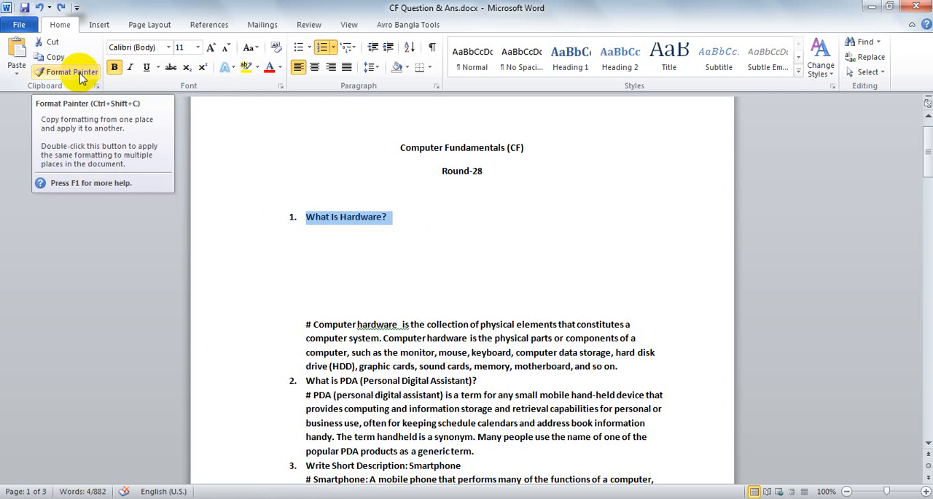
click(80, 73)
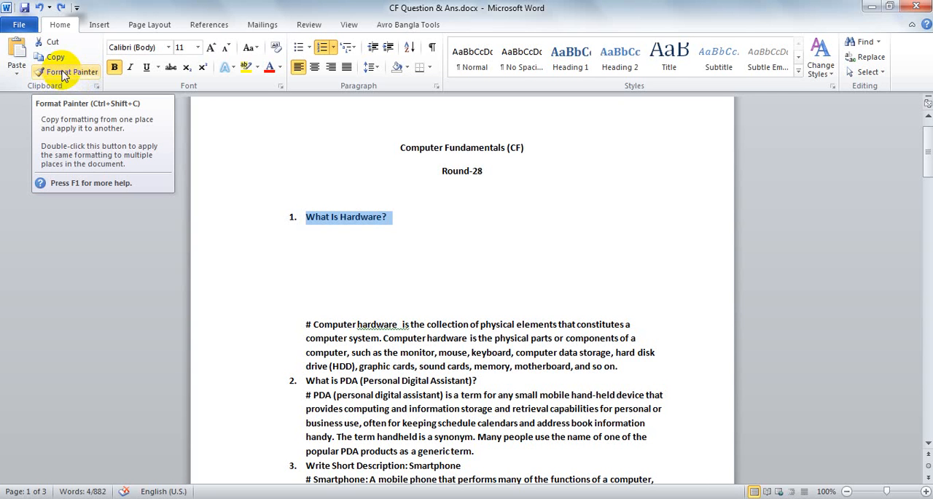
Look over the options for inserting an object or text from a file, without inserting anything
click(94, 28)
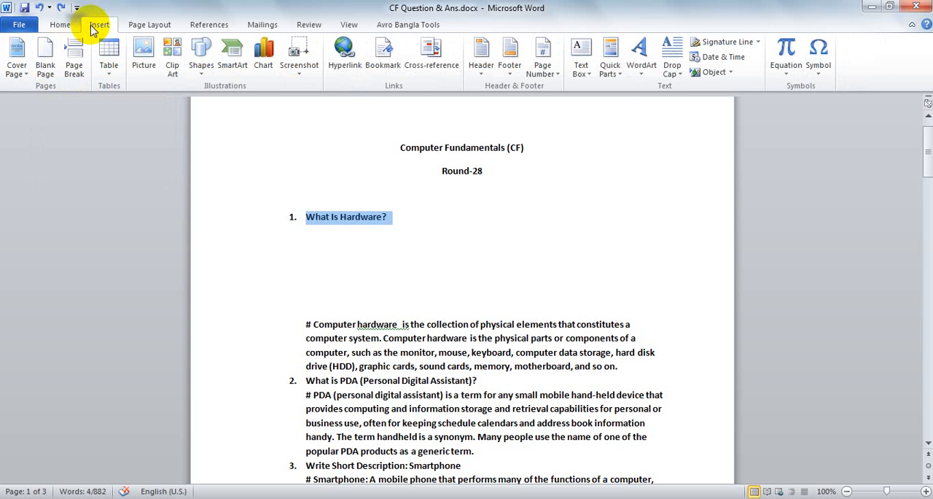
click(730, 72)
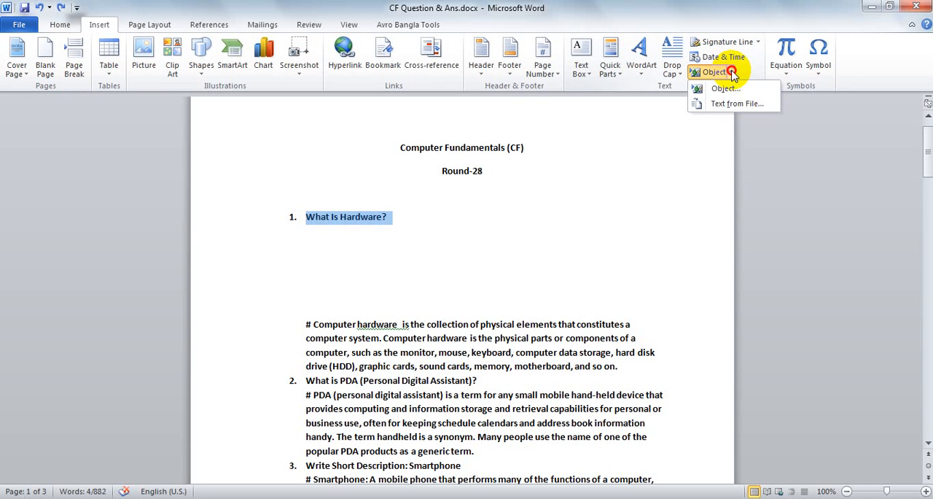
click(641, 221)
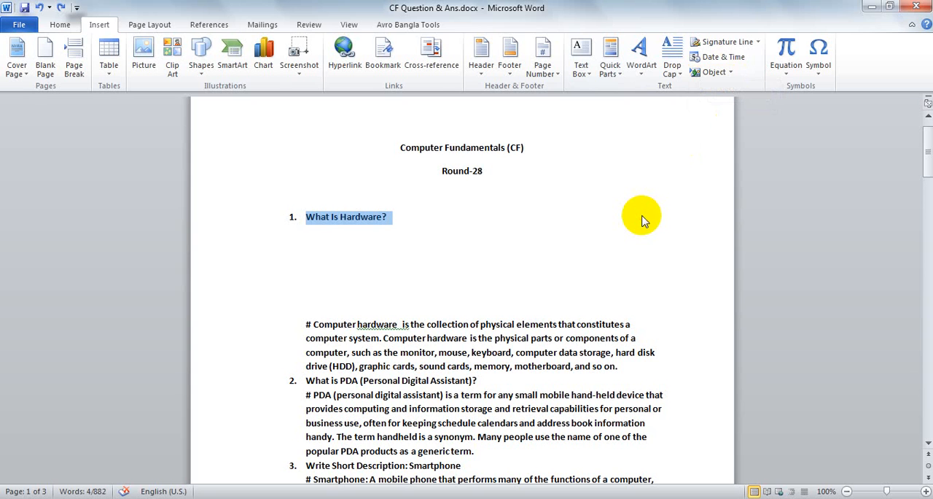
click(70, 26)
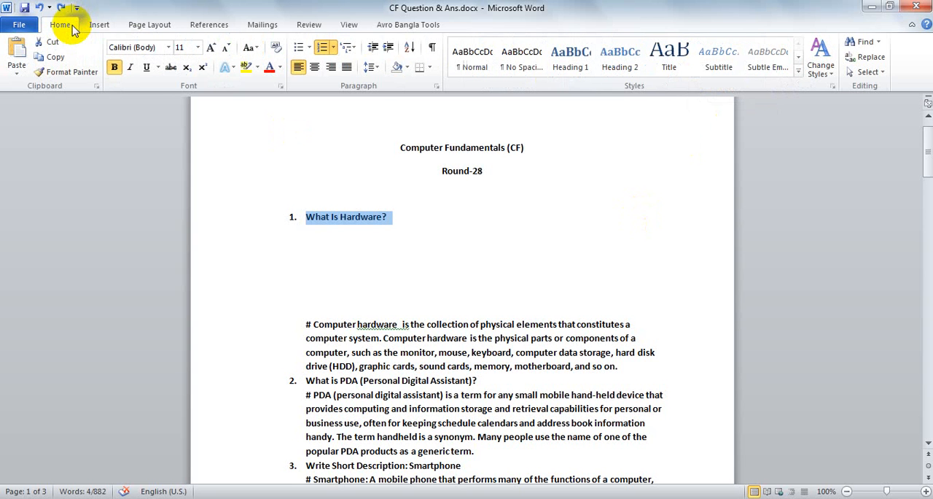
Undo the blank lines inserted between the question "What Is Hardware?" and its answer
click(381, 338)
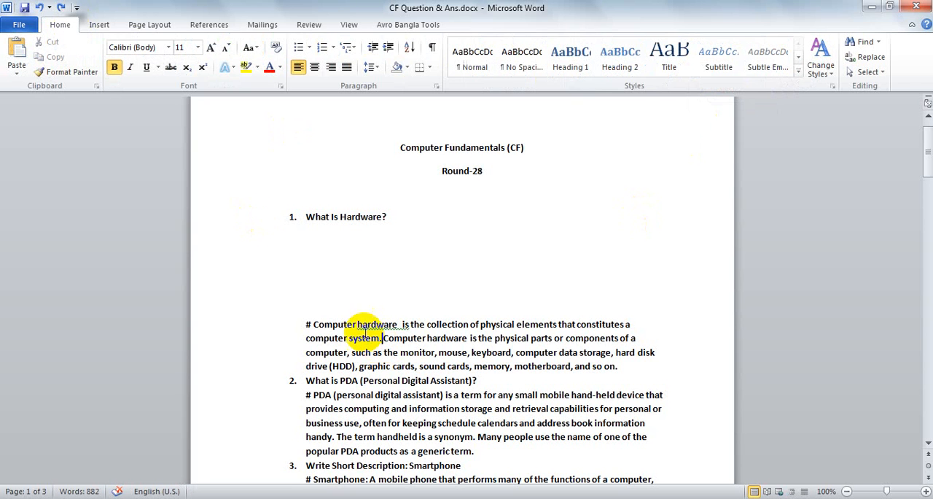
key(ctrl+z)
key(ctrl+z)
key(ctrl+z)
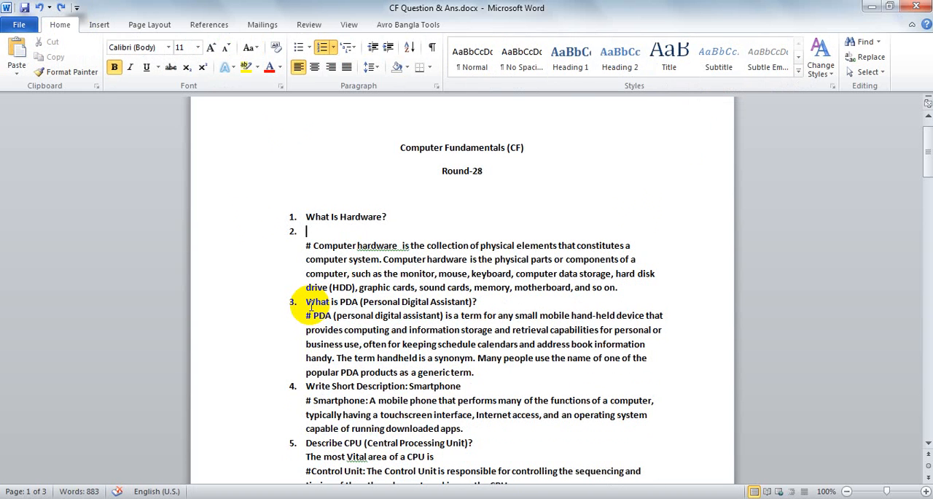
key(ctrl+z)
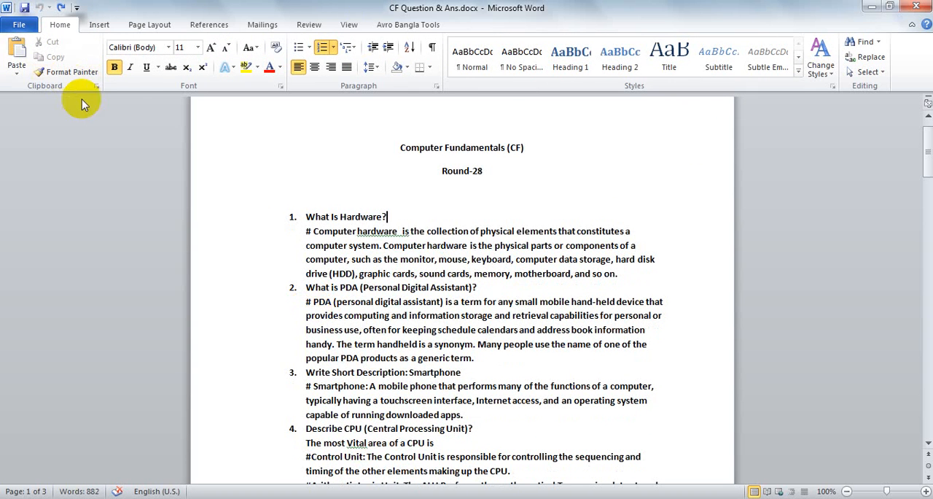
Remove the bold from the question "What Is Hardware?" and make it italic and underlined
drag(390, 216, 305, 217)
click(115, 67)
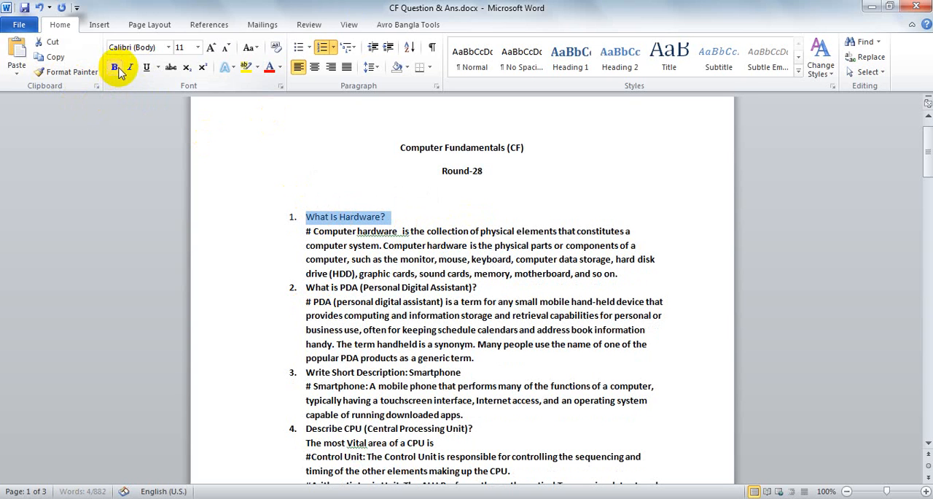
click(130, 67)
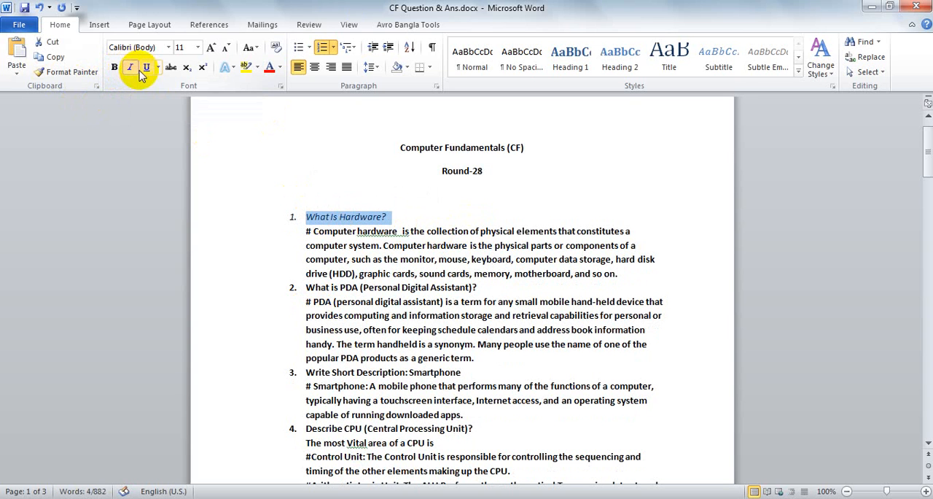
click(149, 72)
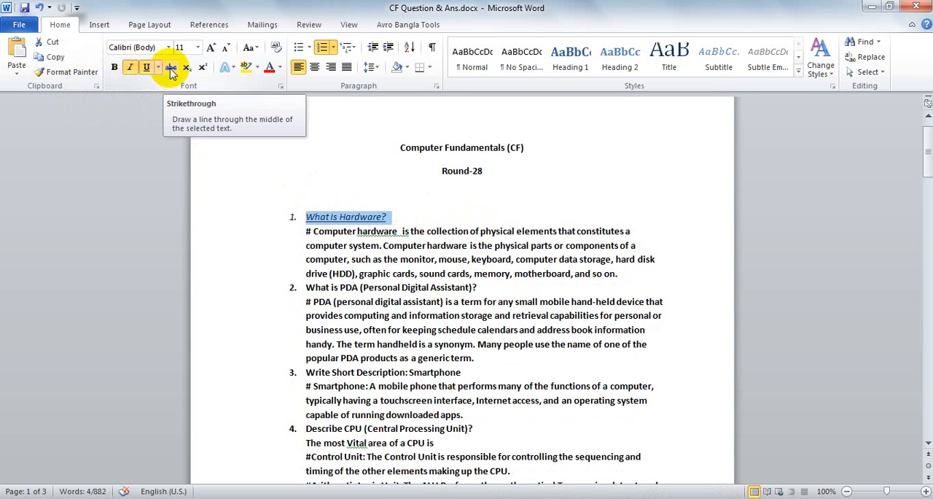
Try strikethrough, subscript and superscript on the question "What Is Hardware?", removing each effect again
click(172, 71)
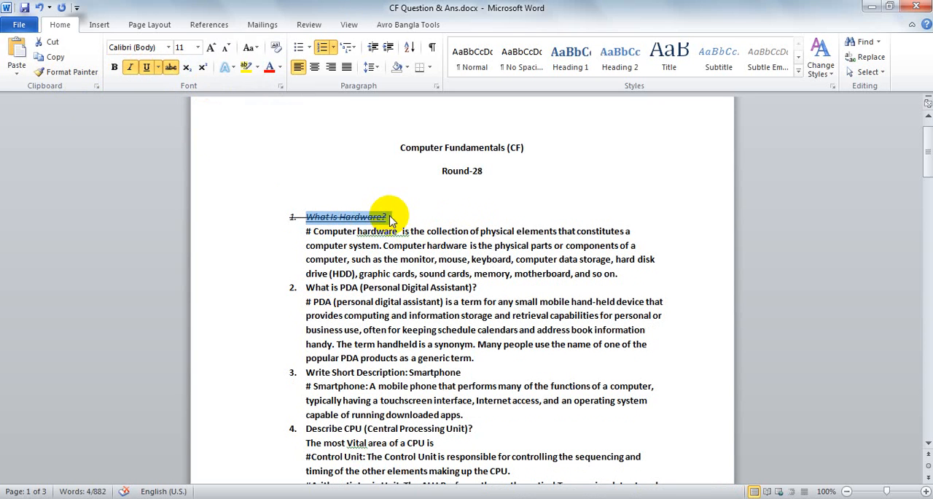
click(170, 71)
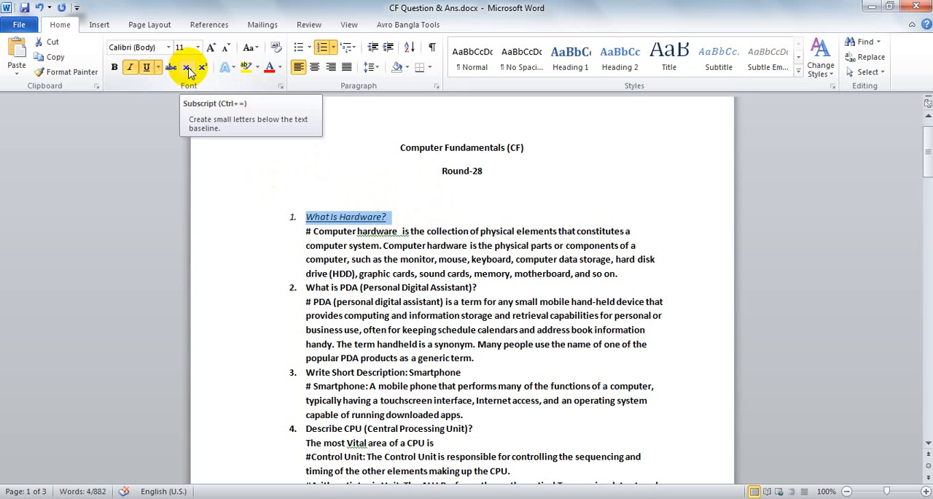
click(188, 70)
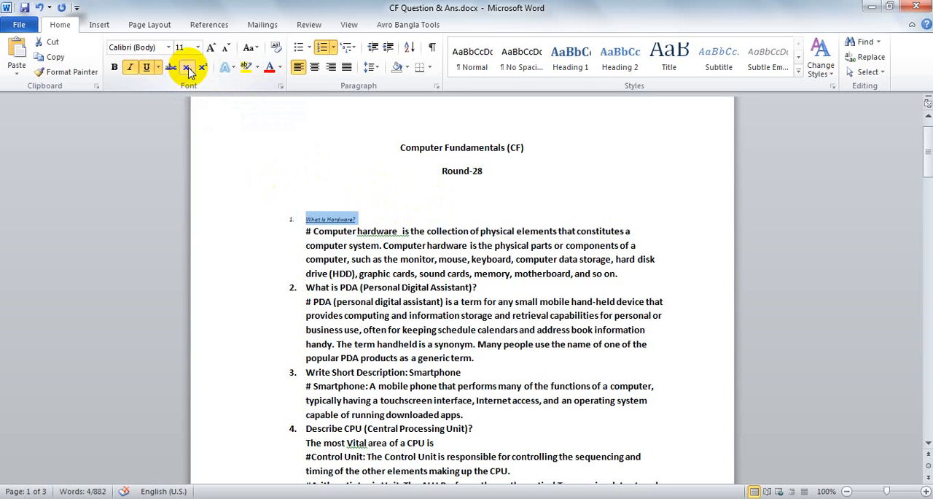
click(202, 70)
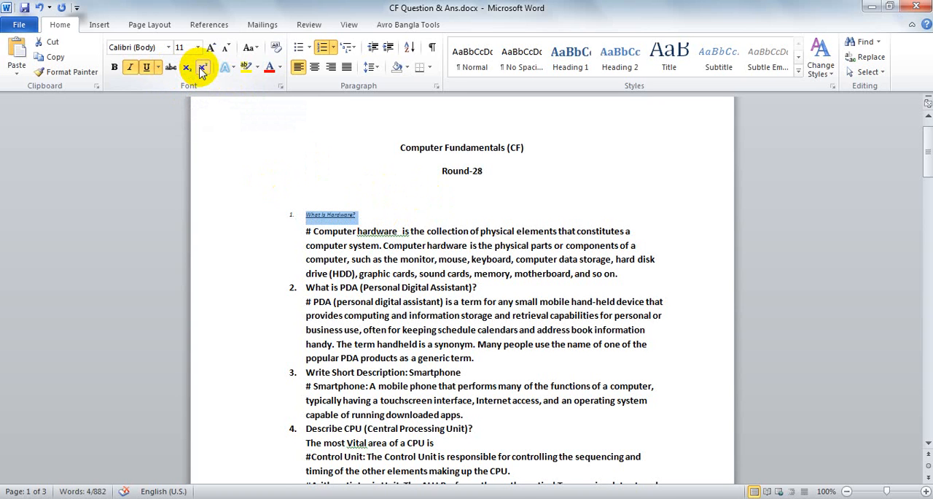
click(202, 71)
click(470, 245)
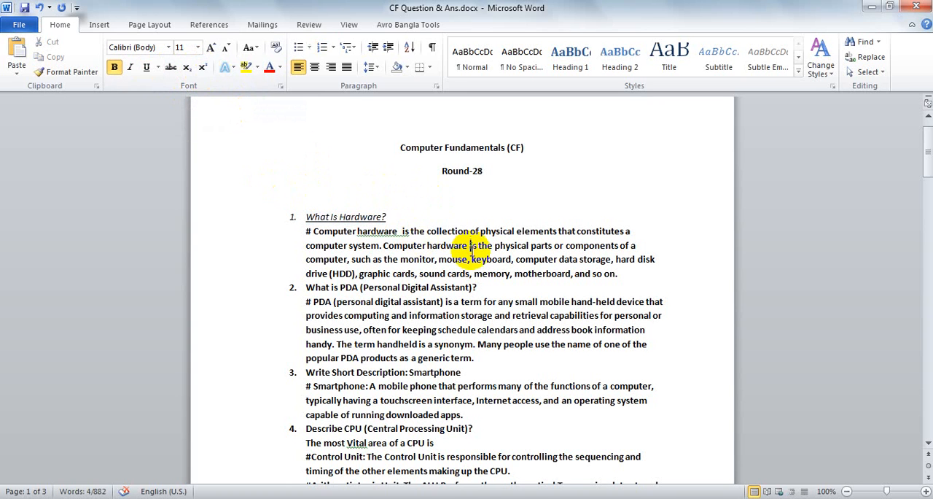
Change the font of the question "What Is Hardware?" to Berlin Sans FB Demi
drag(408, 217, 301, 216)
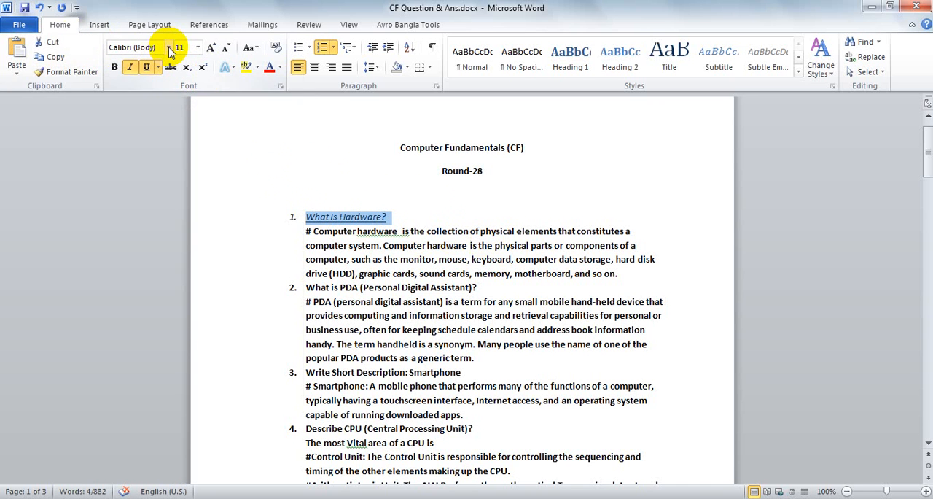
click(169, 48)
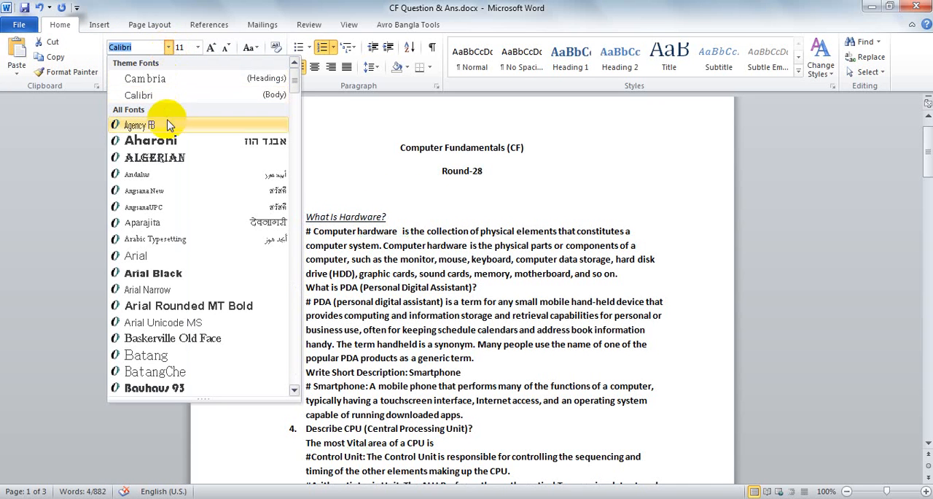
scroll(175, 204, down, 5)
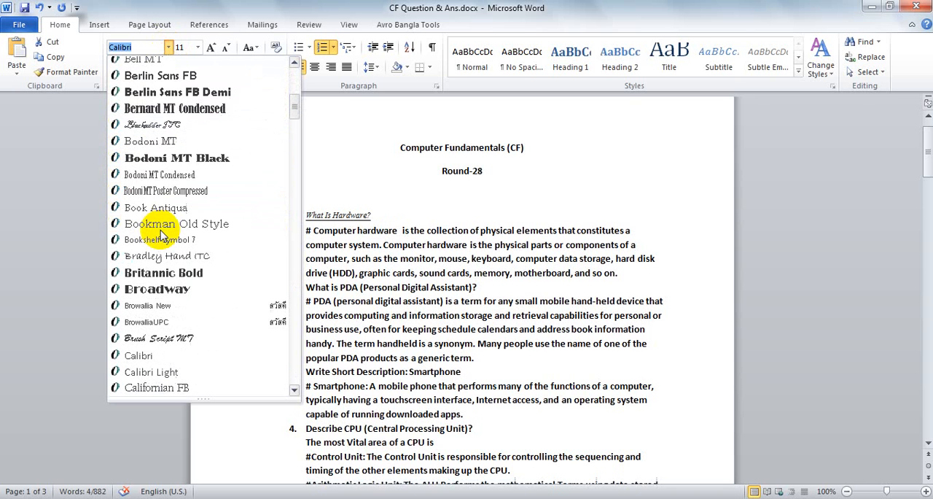
click(169, 94)
click(368, 270)
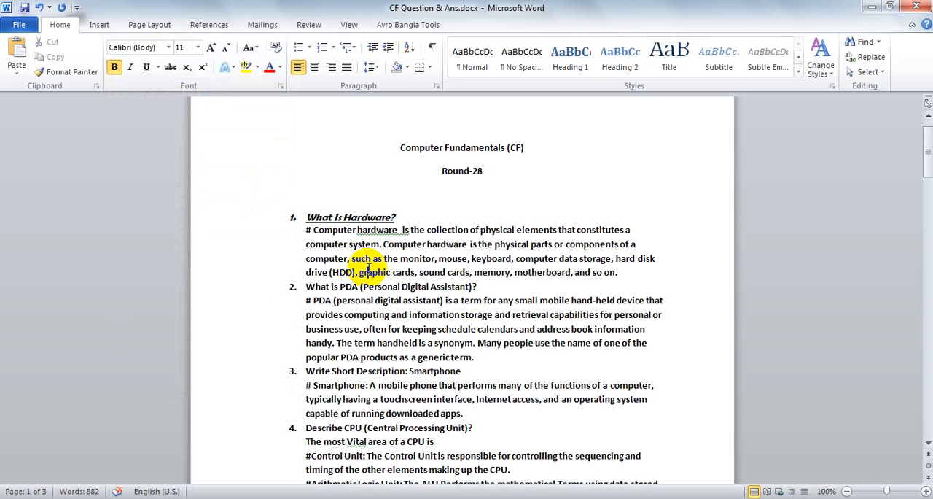
Look over the available font sizes without choosing one
click(197, 48)
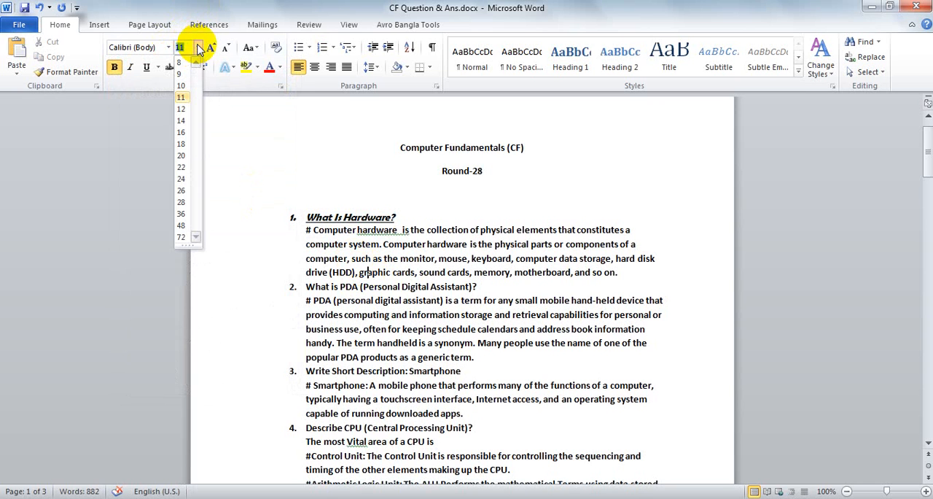
click(196, 47)
click(394, 273)
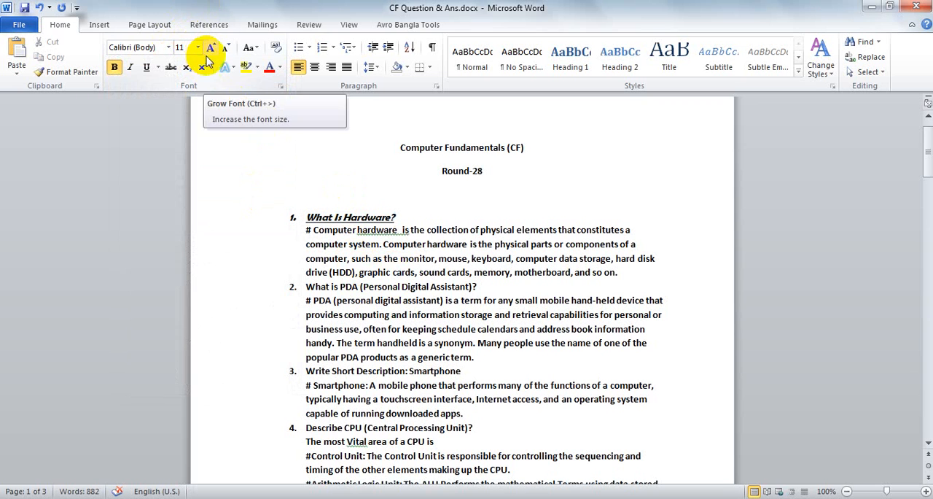
Enlarge the question "What Is Hardware?" stepwise to 18 pt and shrink it back to 12 pt
drag(404, 216, 332, 215)
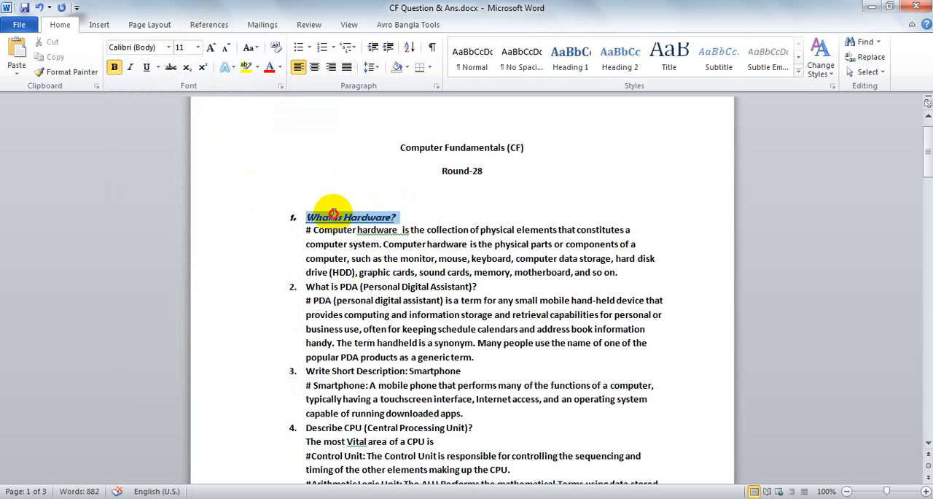
click(210, 48)
click(211, 48)
click(211, 49)
click(212, 49)
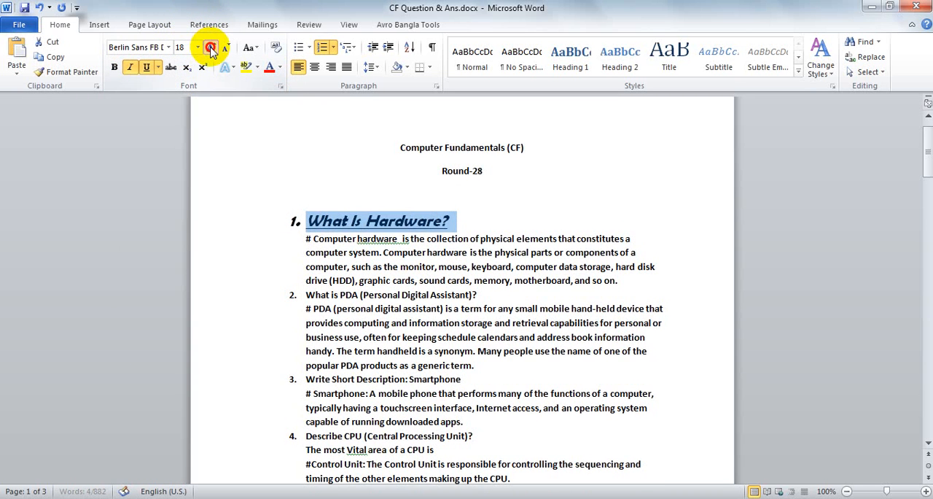
click(211, 49)
click(211, 48)
click(223, 49)
click(223, 48)
click(223, 49)
click(223, 49)
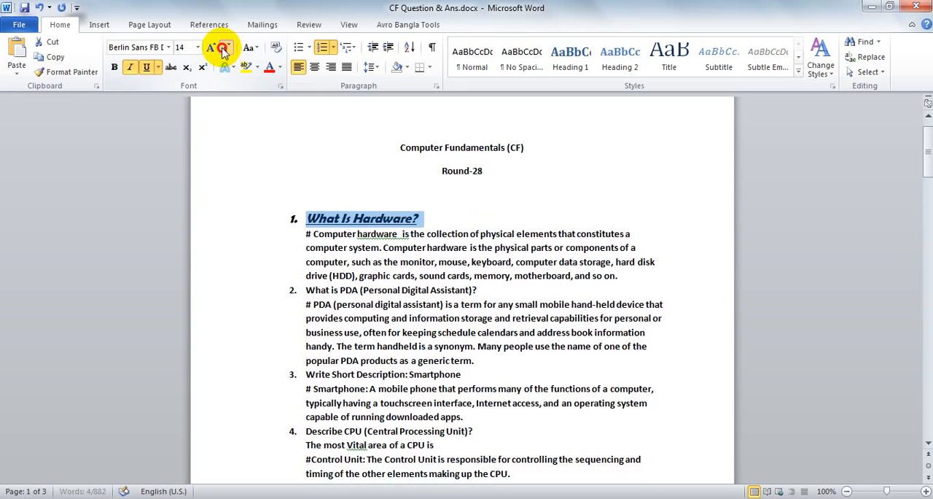
click(224, 49)
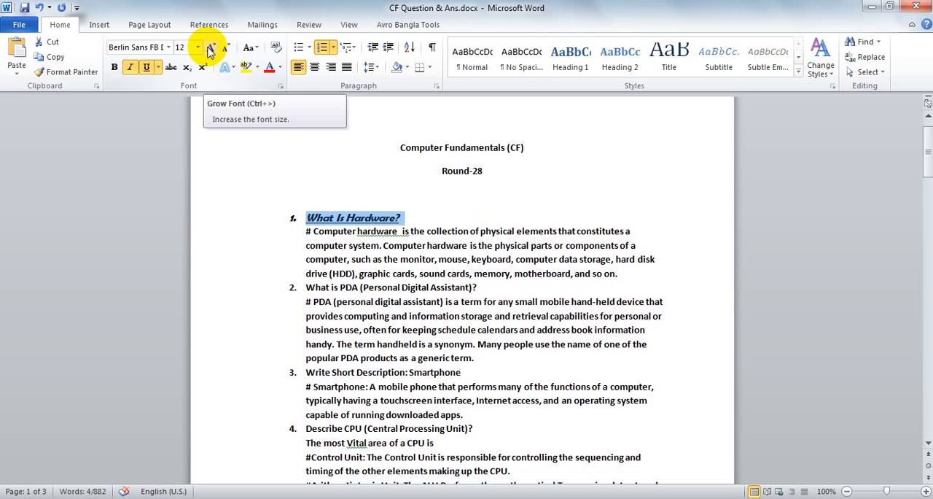
click(412, 292)
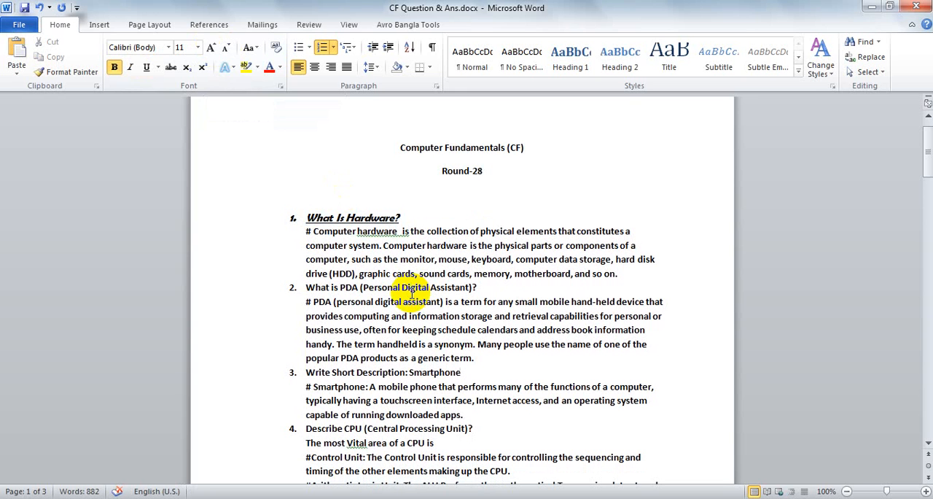
Enlarge the question "What Is Hardware?" stepwise to a font size of 26 pt
drag(404, 217, 309, 218)
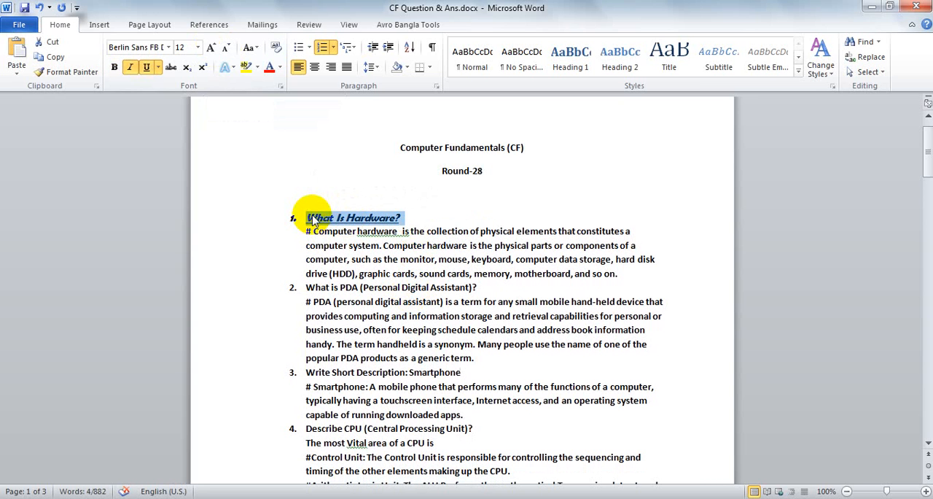
key(ctrl+s)
key(ctrl+shift+period)
key(ctrl+shift+period)
key(ctrl+shift+period)
key(ctrl+shift+period)
key(ctrl+shift+period)
key(ctrl+shift+period)
key(ctrl+shift+period)
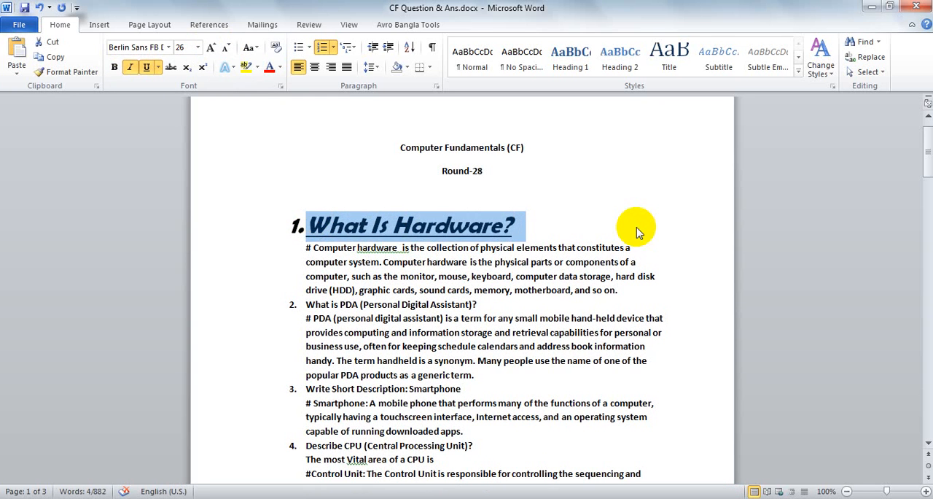
Add a numbered line reading "Ctrl+shift+>" directly below the question "What Is Hardware?"
click(596, 220)
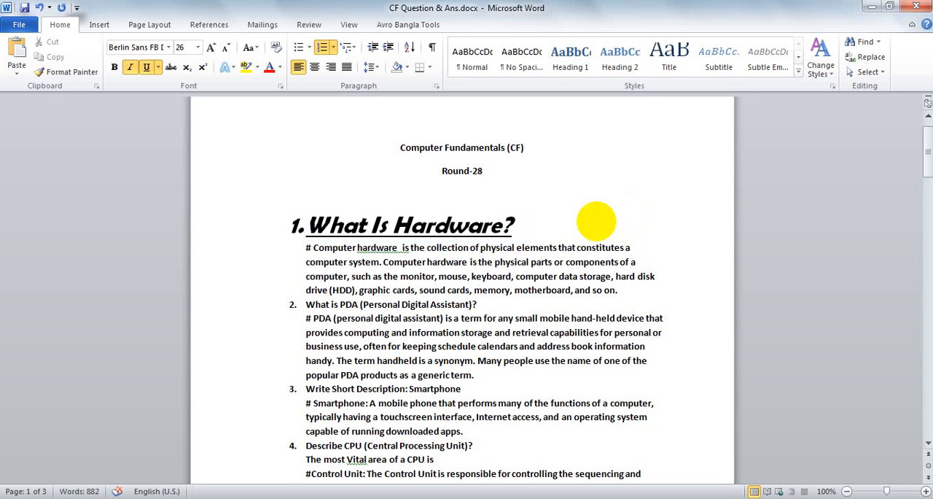
text(>)
key(BackSpace)
key(Return)
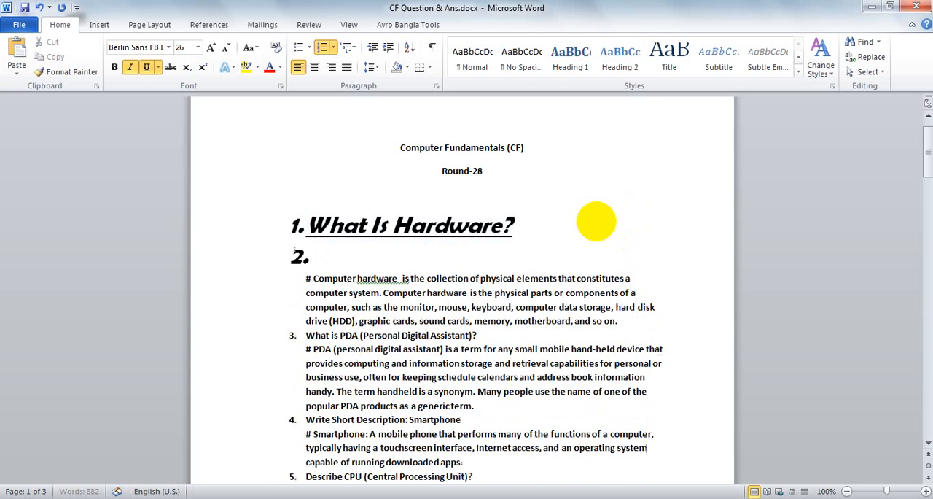
text(ct)
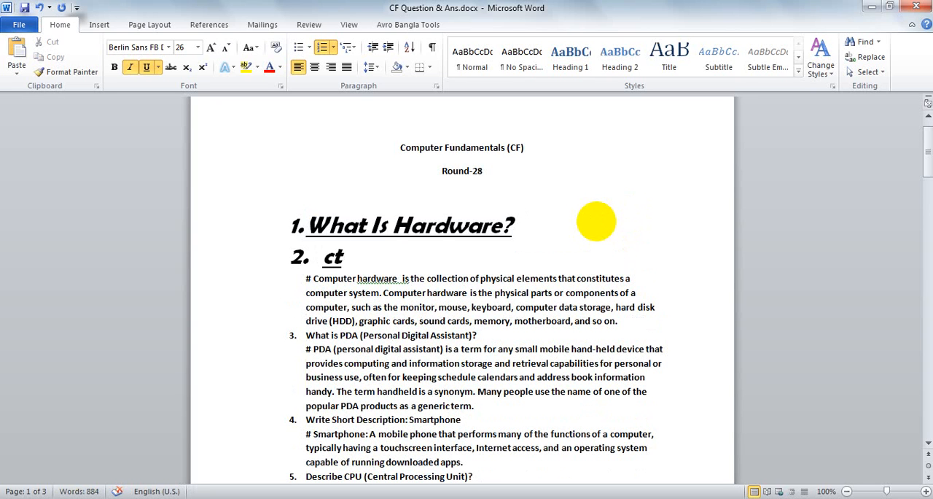
text(rl+sh)
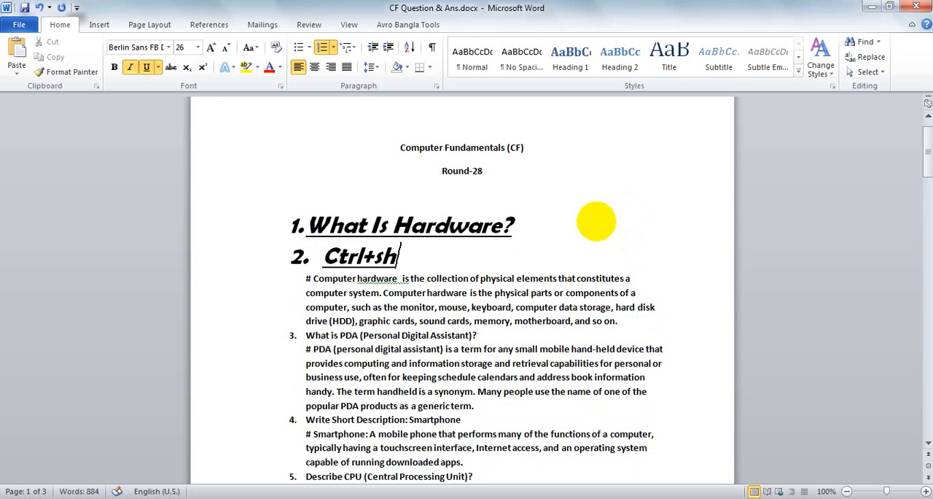
text(if)
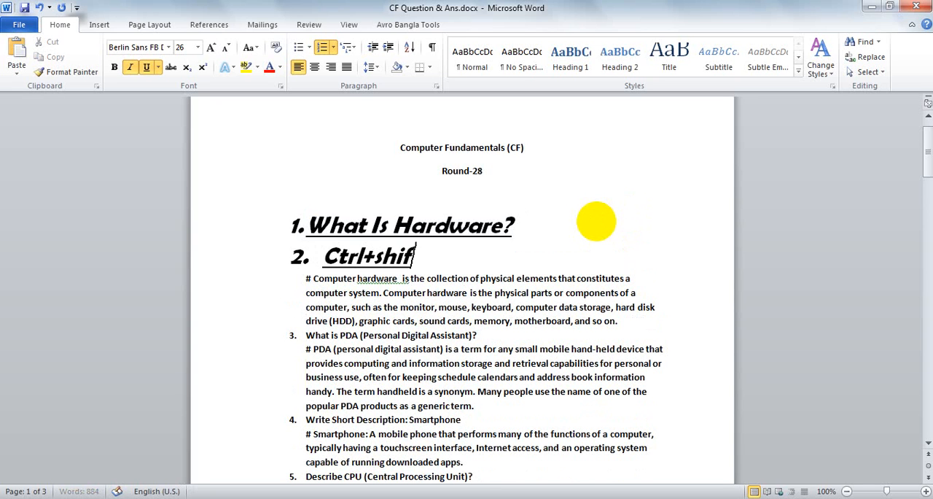
text(t)
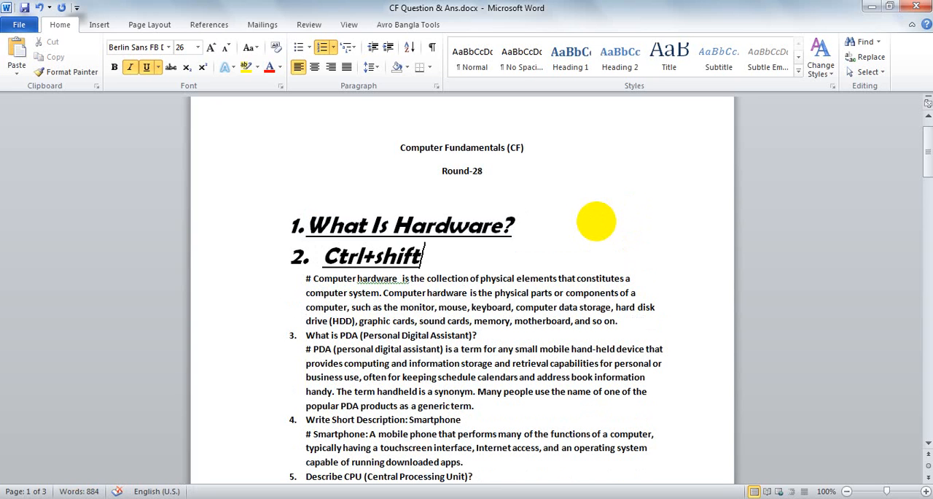
text(+>)
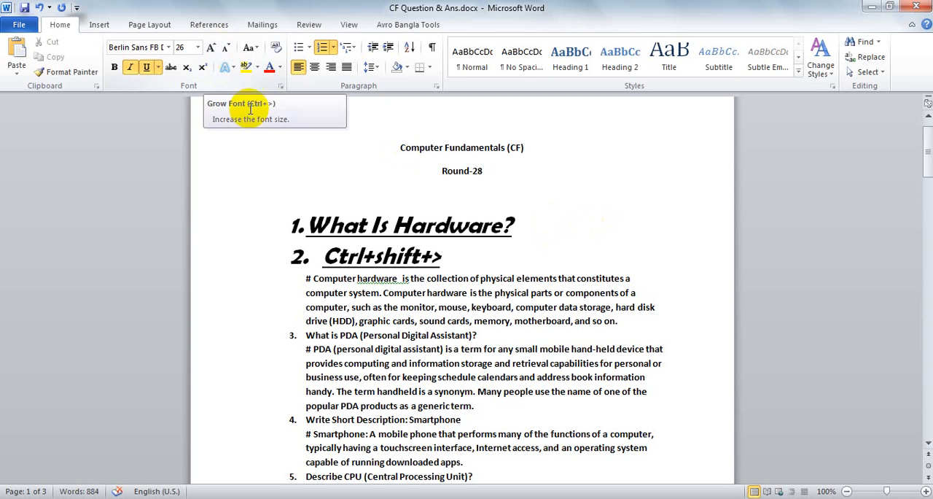
Change the shortcut note below the first question to "Ctrl+shift+<" and delete that whole numbered line
drag(474, 257, 320, 258)
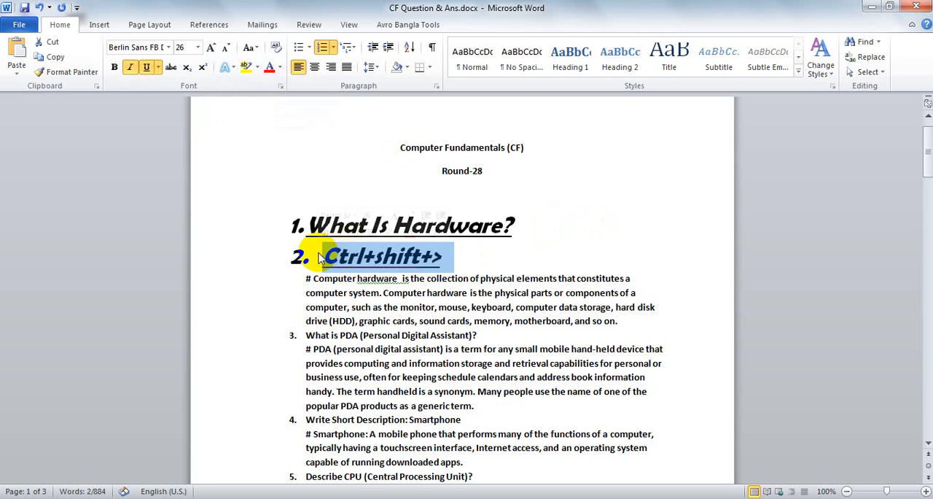
click(435, 256)
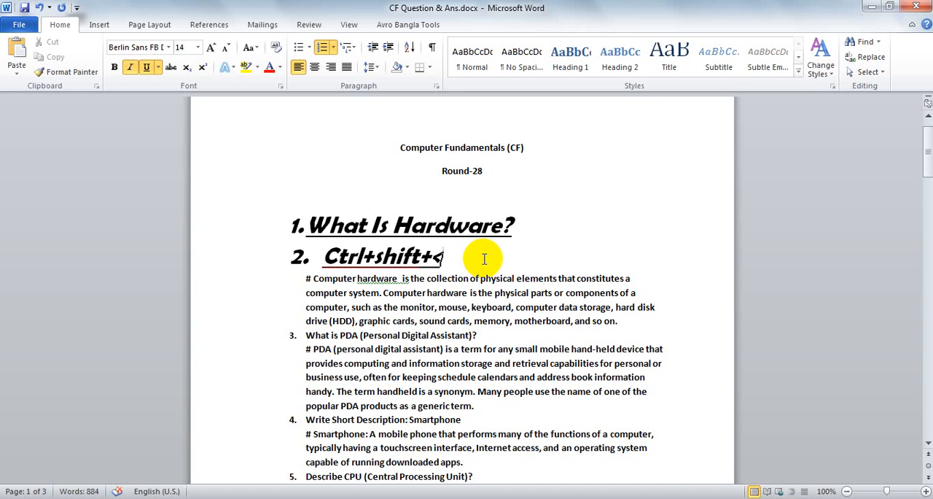
drag(484, 259, 300, 253)
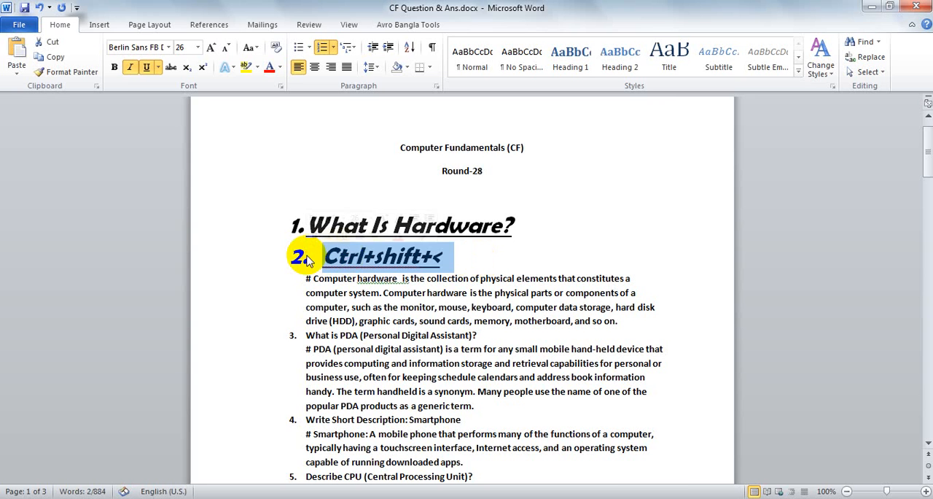
key(BackSpace)
Shrink the question "What Is Hardware?" stepwise to a font size of 12 pt
drag(526, 226, 303, 228)
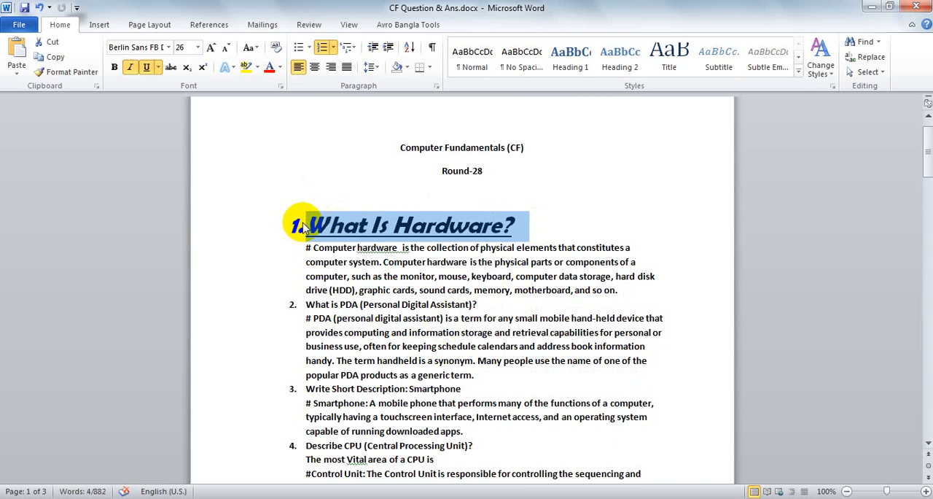
key(ctrl+shift+comma)
key(ctrl+shift+comma)
key(ctrl+shift+comma)
key(ctrl+shift+comma)
key(ctrl+shift+comma)
key(ctrl+shift+comma)
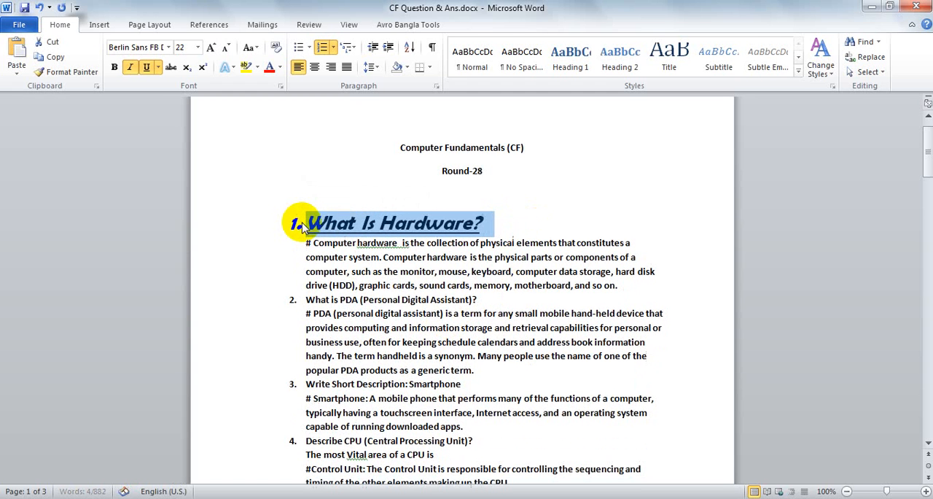
key(ctrl+shift+comma)
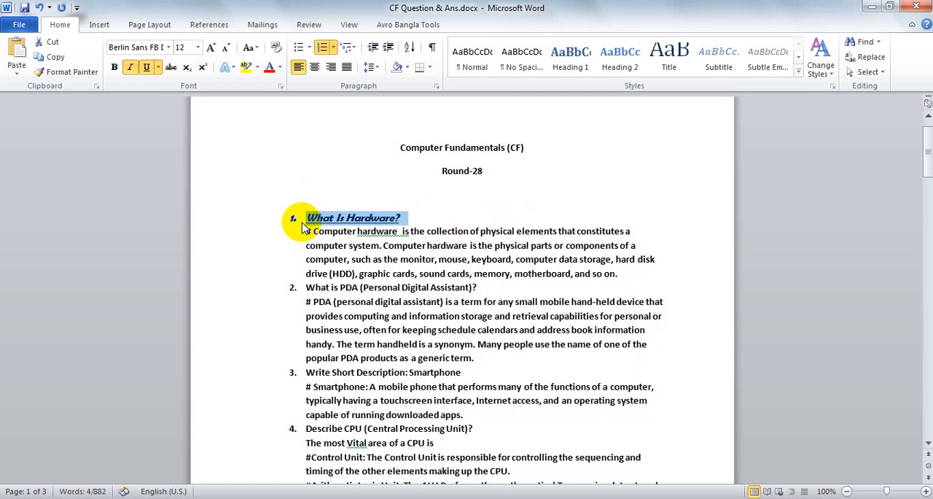
click(453, 344)
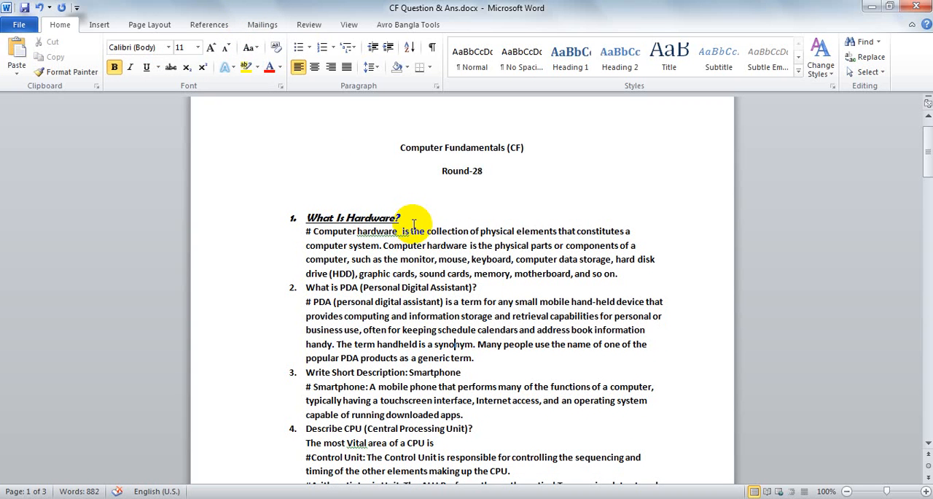
Look over the available letter-case options for the question "What Is Hardware?" without applying one
drag(403, 217, 300, 217)
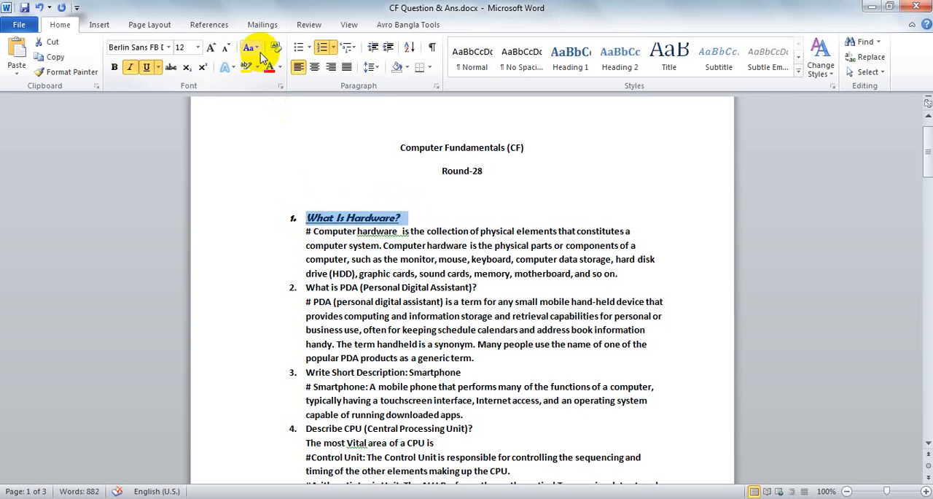
click(259, 51)
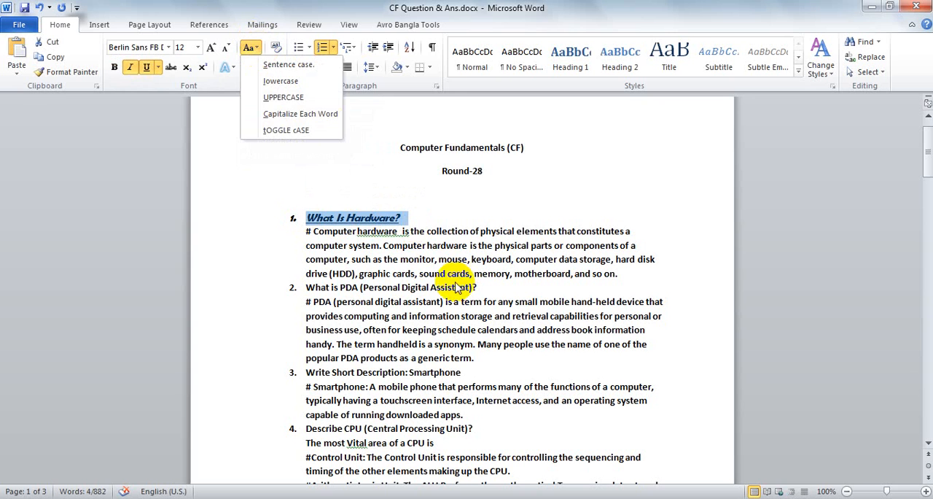
click(349, 222)
Convert only the word "Is" in the first question to lowercase, followed by UPPERCASE
click(347, 217)
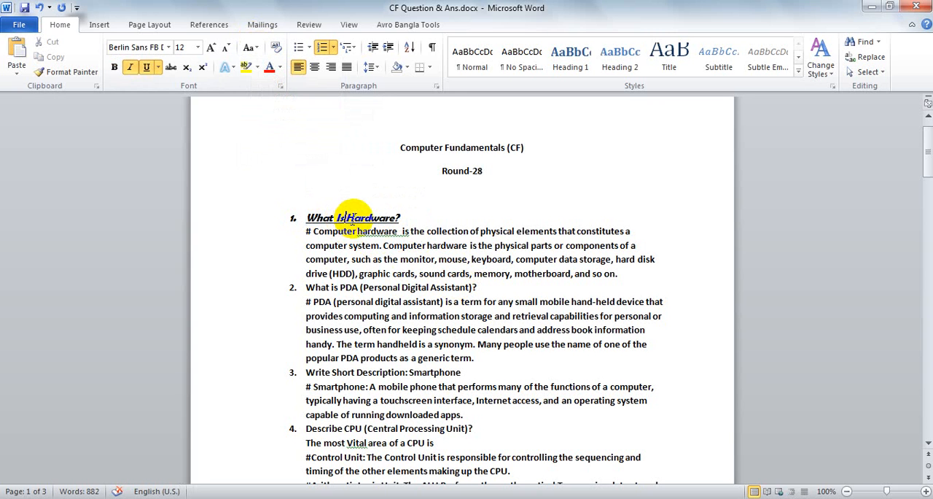
double_click(348, 217)
click(349, 217)
double_click(338, 217)
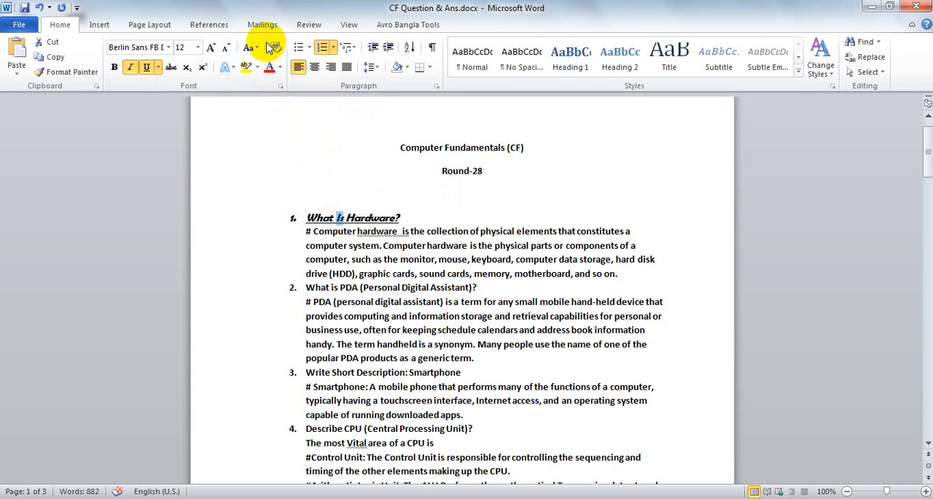
click(248, 48)
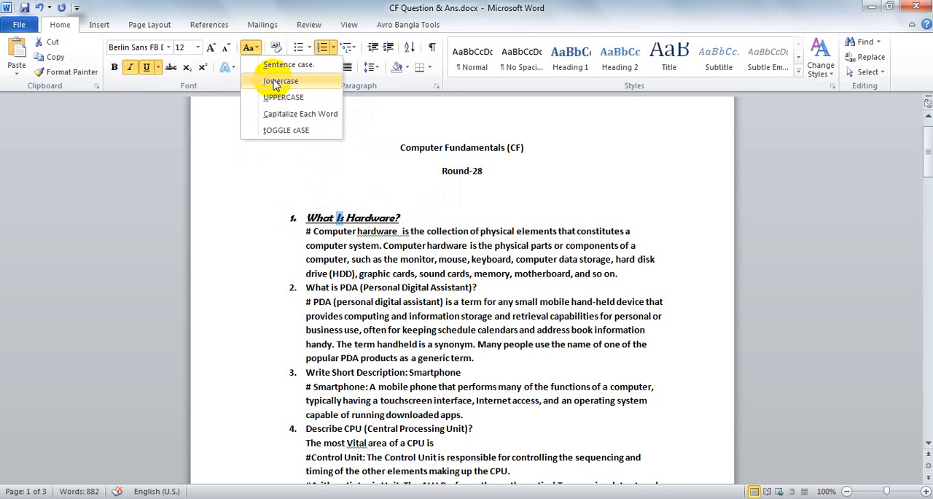
click(274, 82)
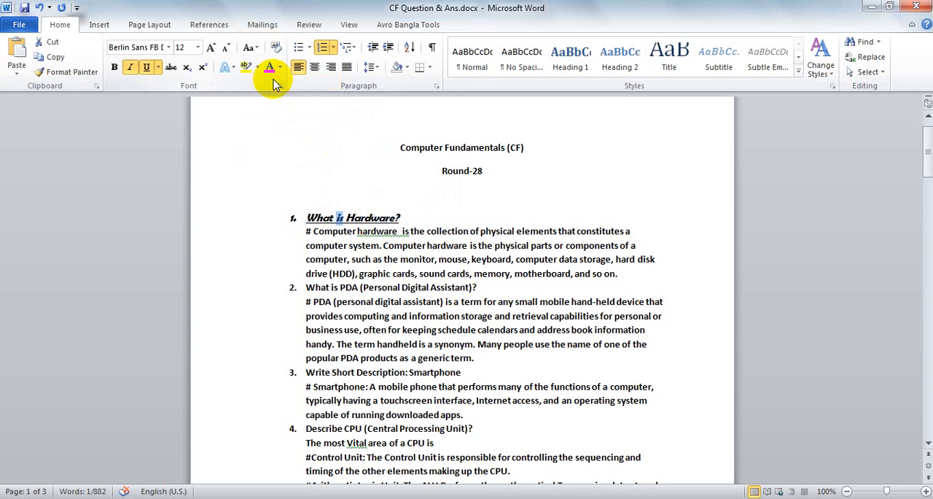
click(248, 48)
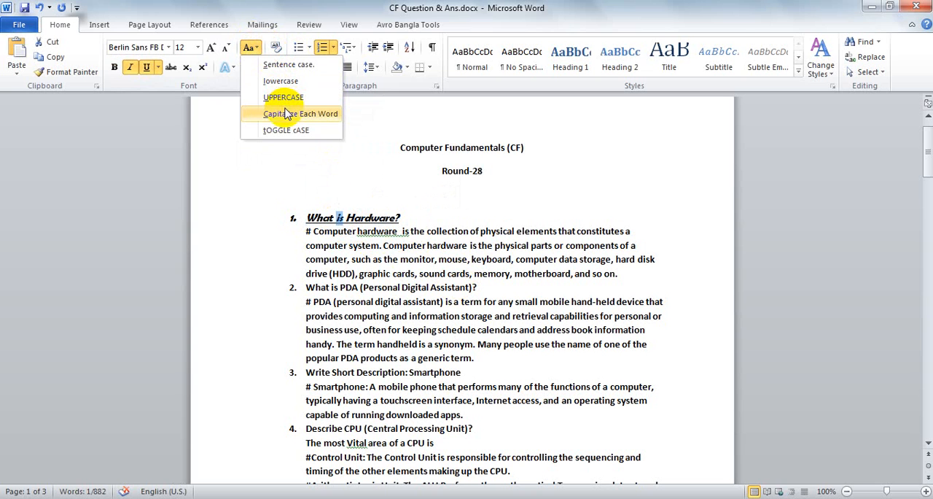
click(286, 98)
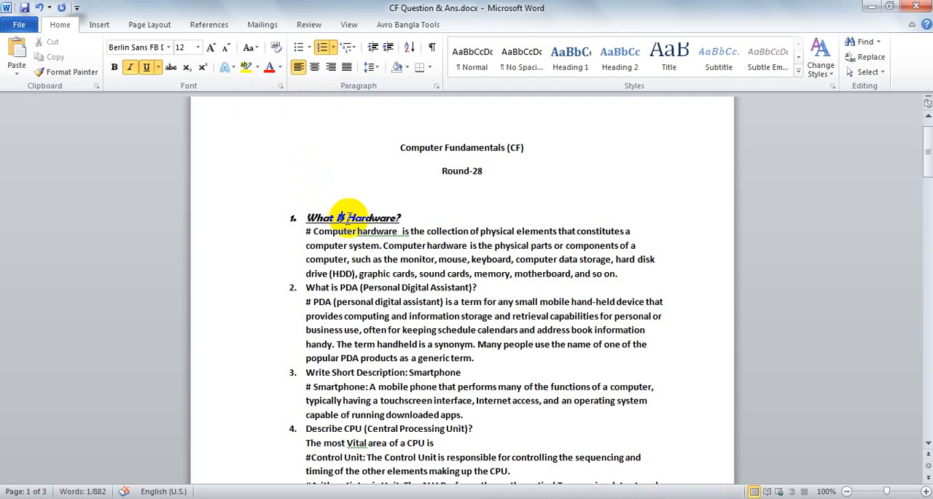
Apply Capitalize Each Word to the whole first question, followed by tOGGLE cASE
drag(419, 217, 305, 217)
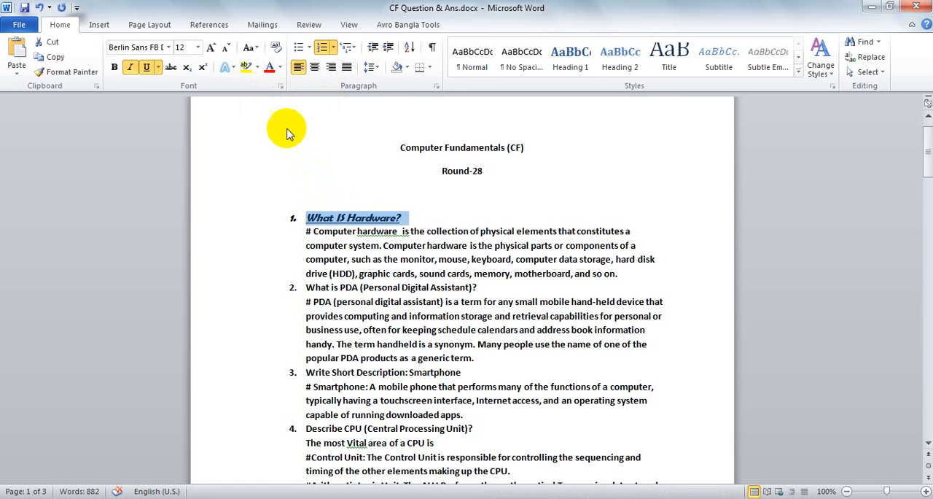
click(255, 48)
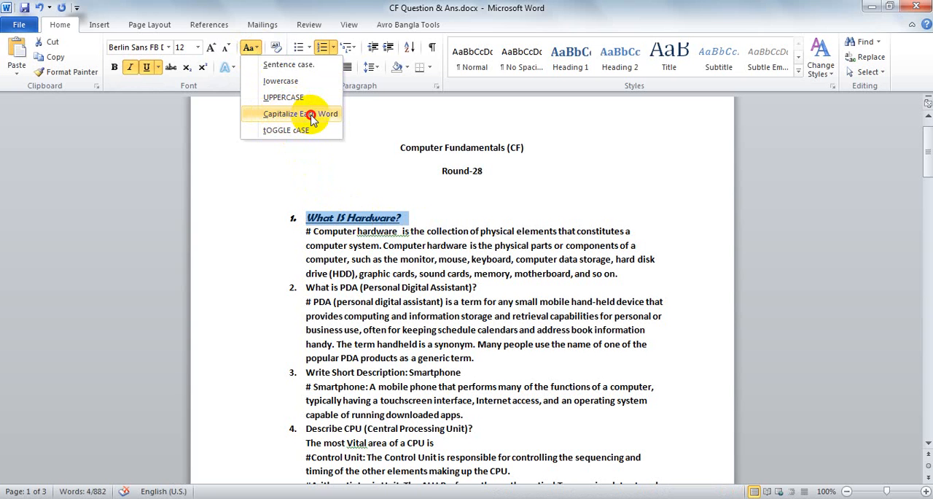
click(311, 116)
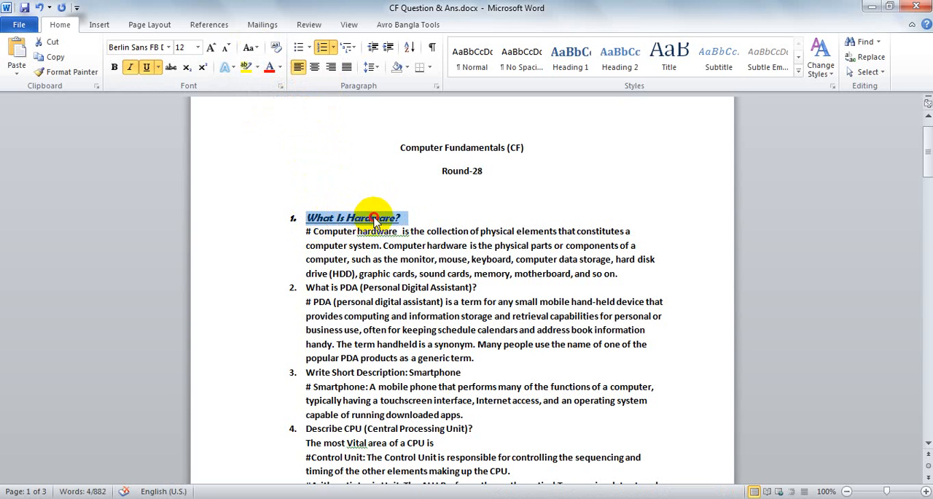
click(259, 49)
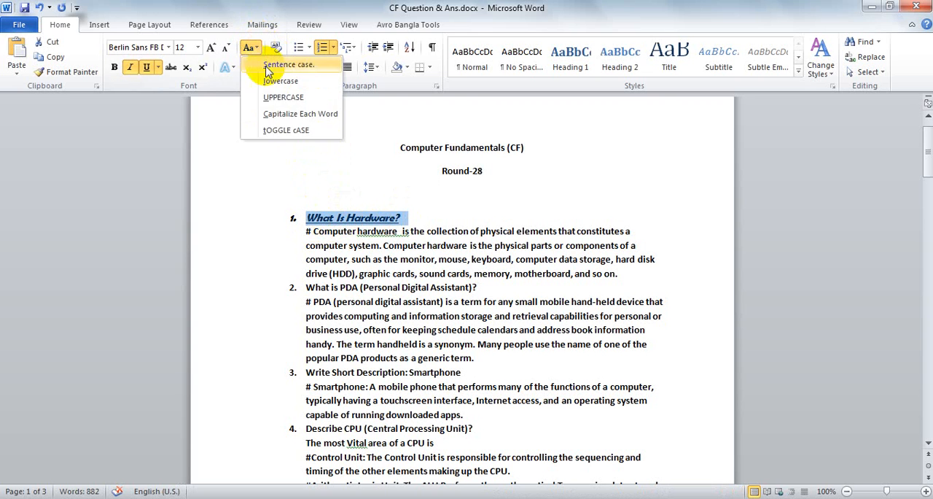
click(286, 131)
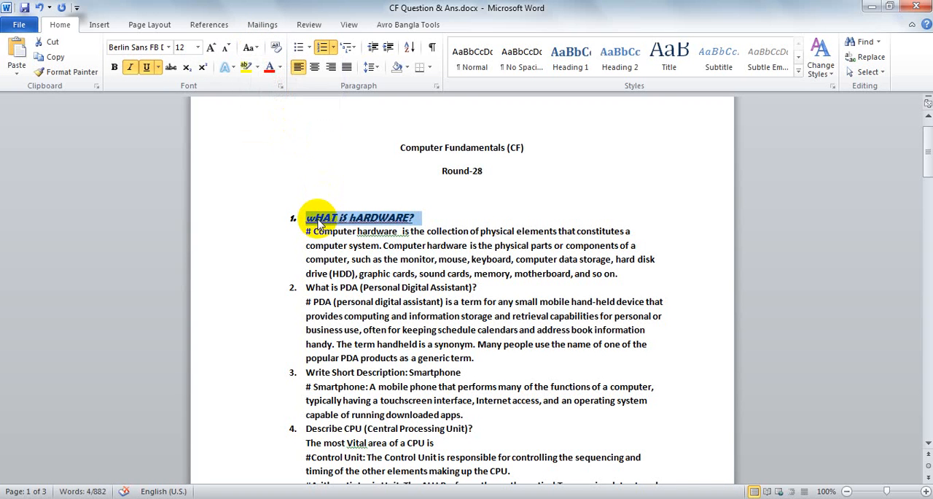
Convert the whole first question to Sentence case so it reads "What is hardware?"
click(394, 216)
drag(414, 216, 306, 217)
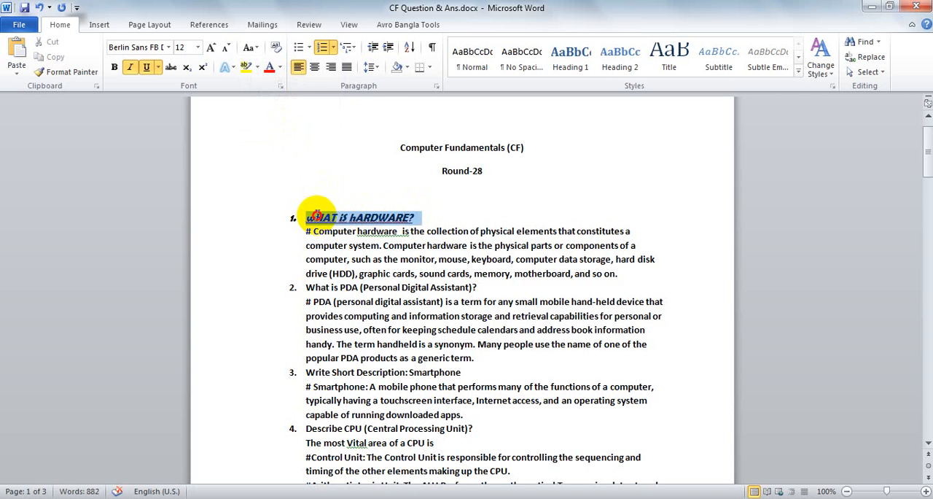
click(259, 48)
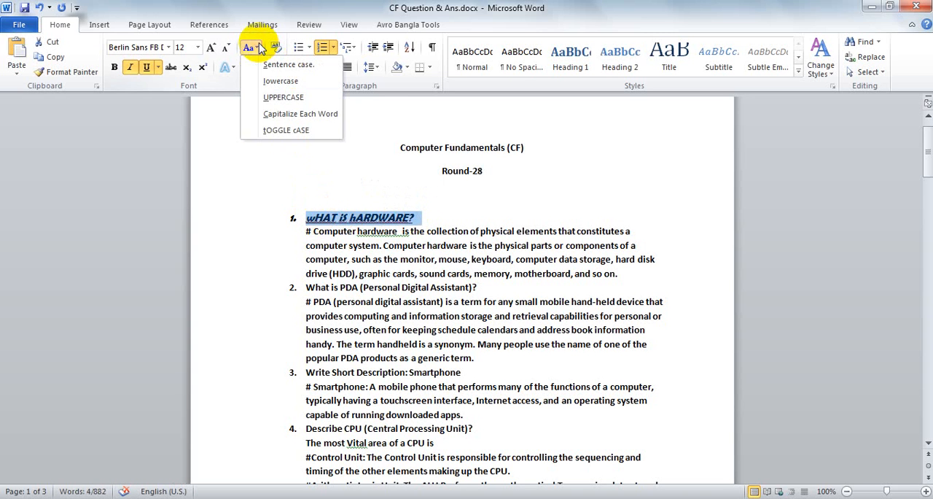
click(284, 64)
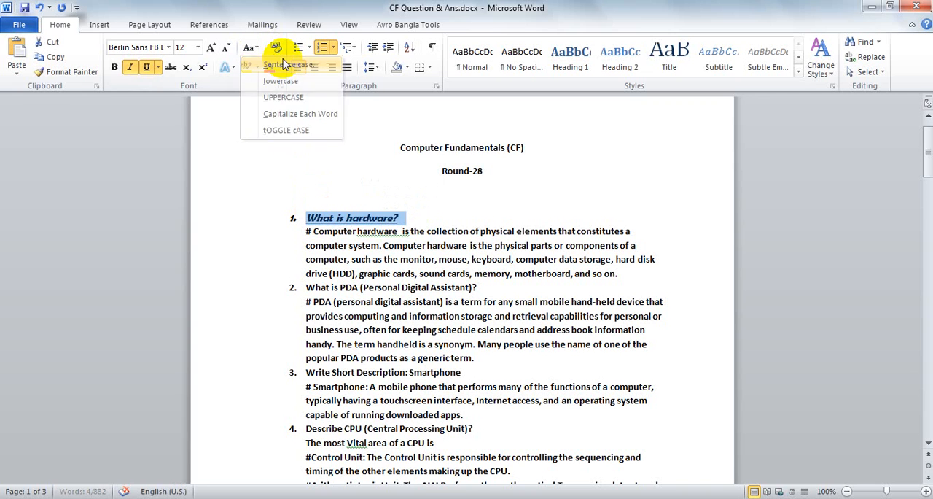
click(350, 218)
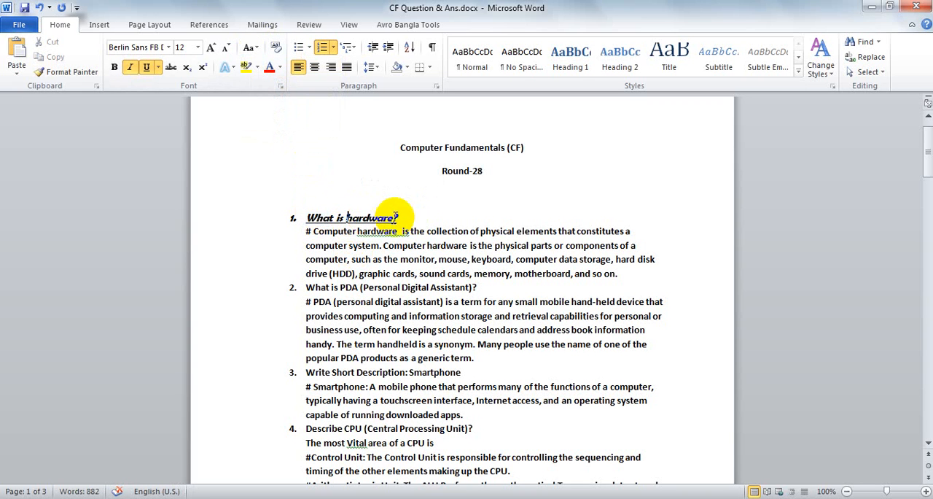
Look over the text effect presets for the question "What is hardware?" without applying any
drag(406, 217, 316, 216)
click(347, 217)
drag(400, 217, 305, 217)
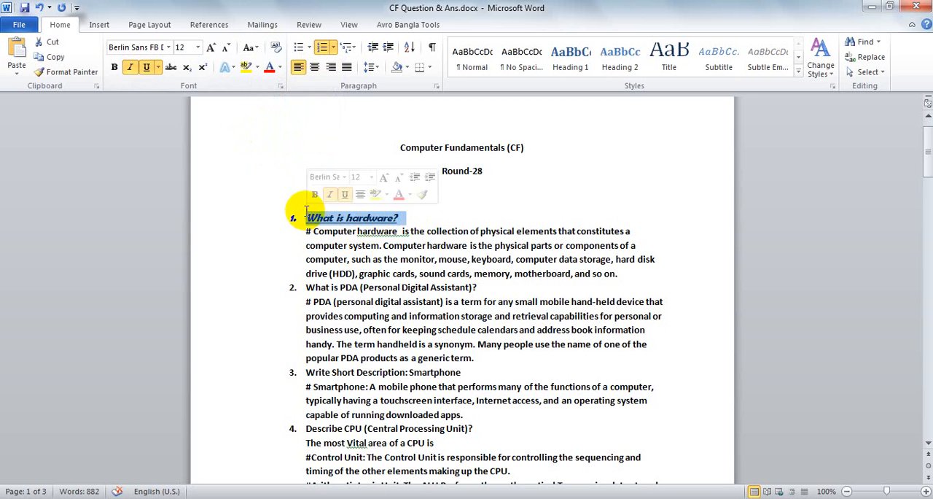
click(234, 68)
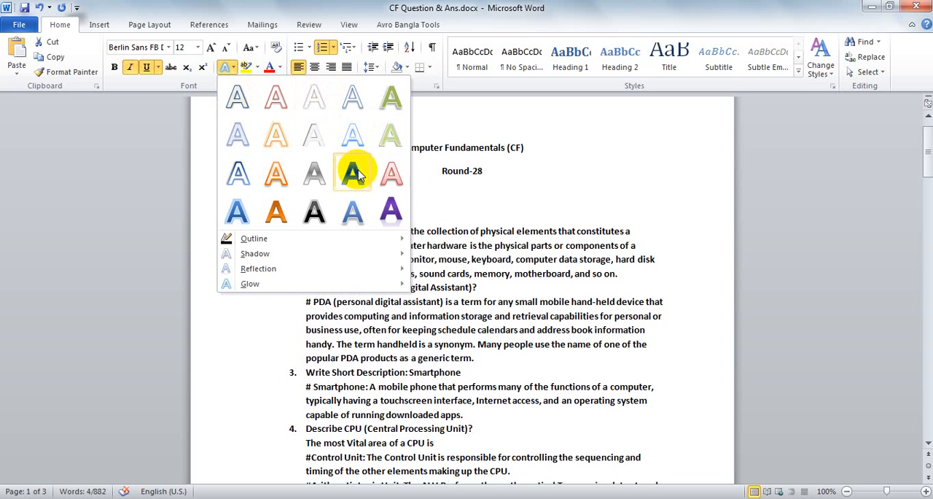
click(501, 273)
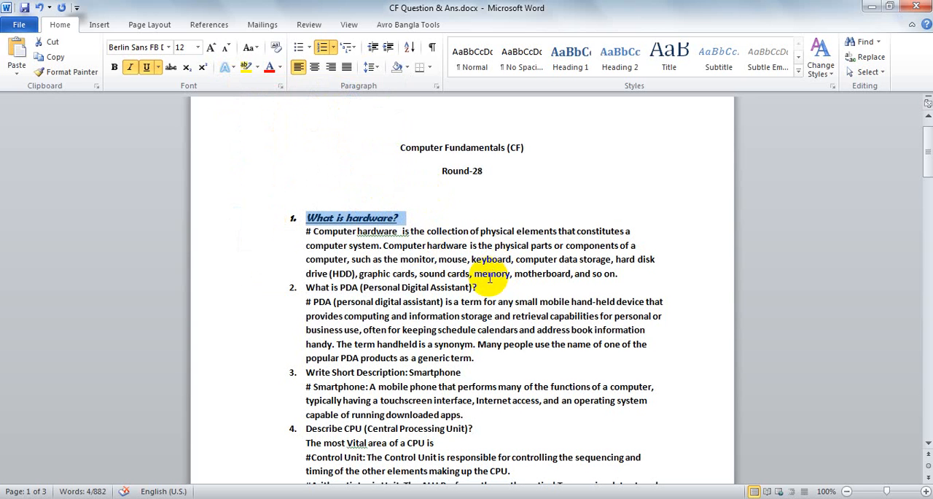
Add a red theme-colour text outline to the words "any small mobile" in the PDA answer
drag(498, 301, 556, 302)
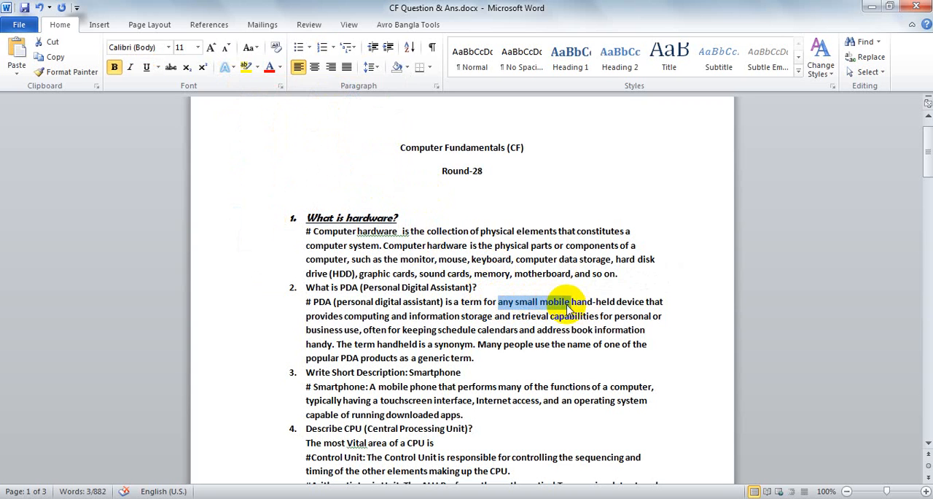
click(234, 68)
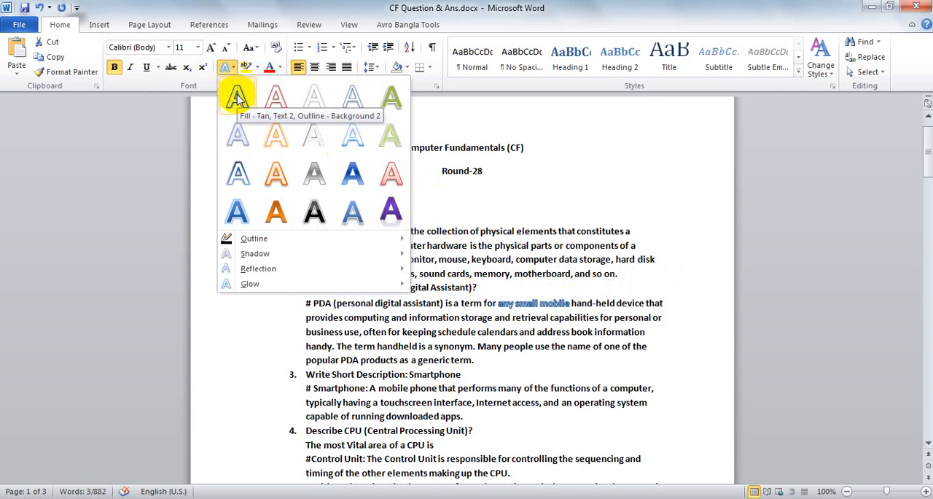
mouse_move(250, 238)
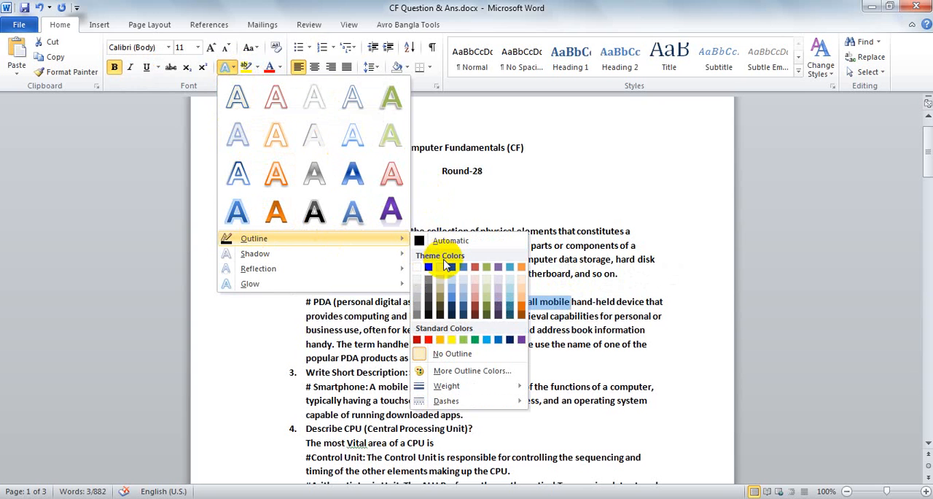
click(474, 267)
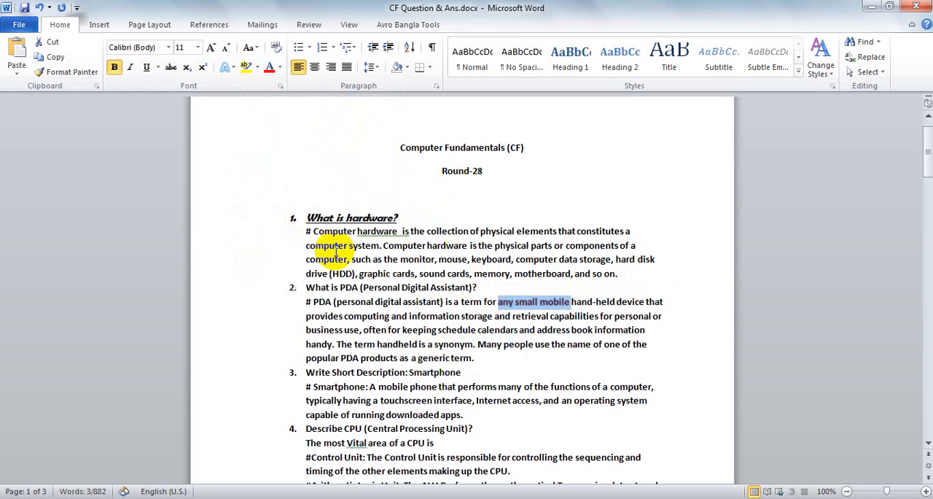
Apply a red glow variation to the words "any small mobile"
click(227, 65)
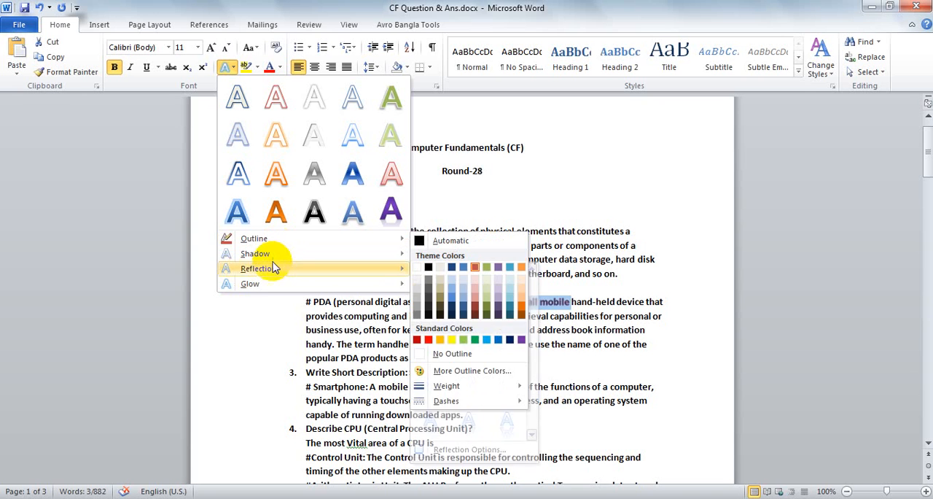
mouse_move(275, 290)
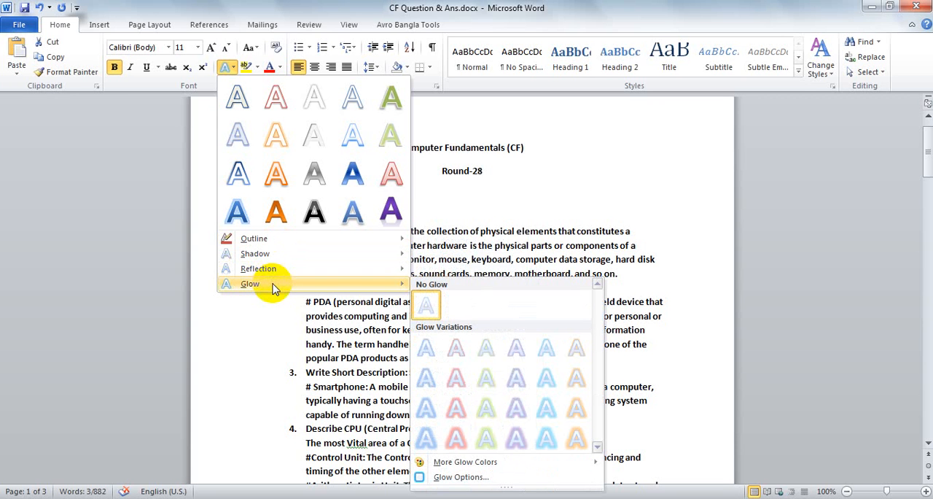
click(456, 376)
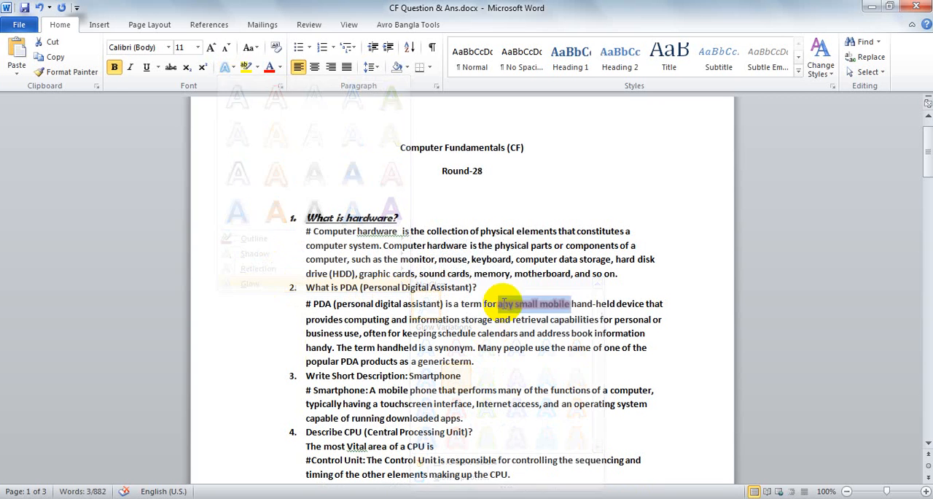
click(513, 301)
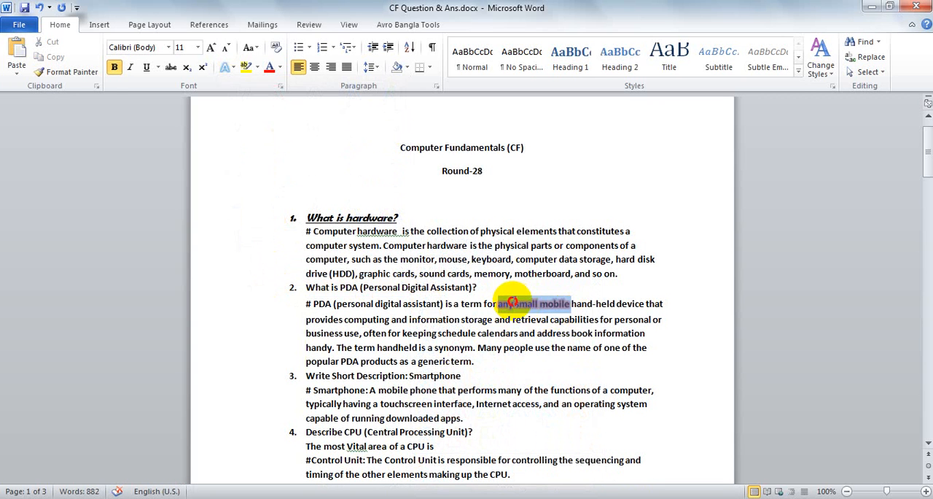
Highlight the whole second question, "What is PDA (Personal Digital Assistant)?", in yellow
drag(513, 301, 502, 305)
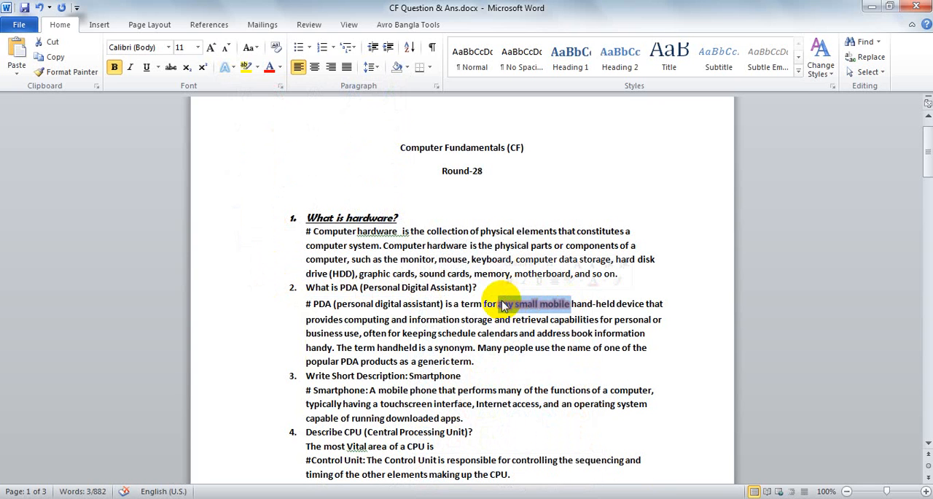
click(259, 67)
click(382, 284)
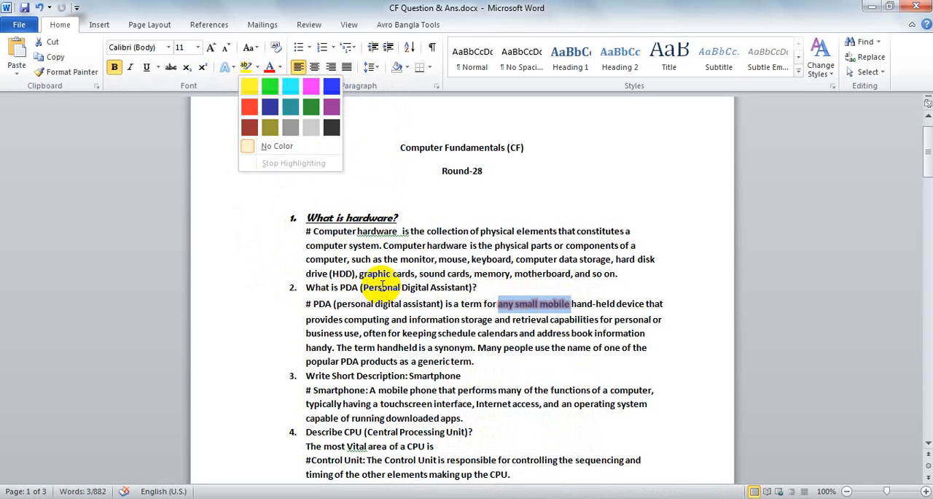
drag(478, 287, 312, 288)
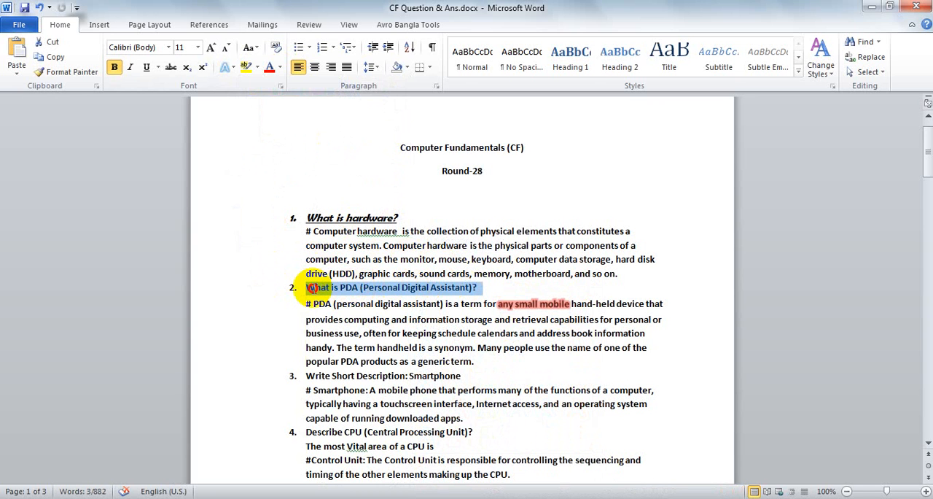
click(245, 67)
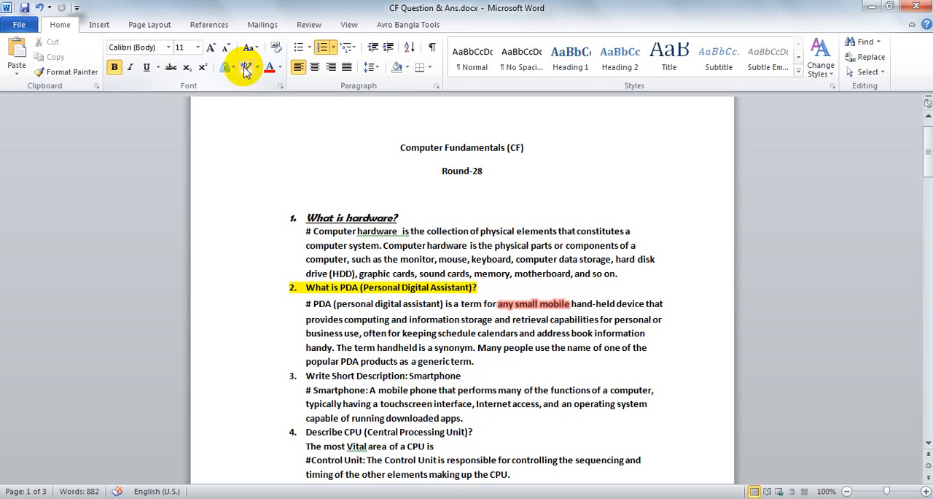
Change the highlight of the second question, including its list number, to dark green
click(255, 67)
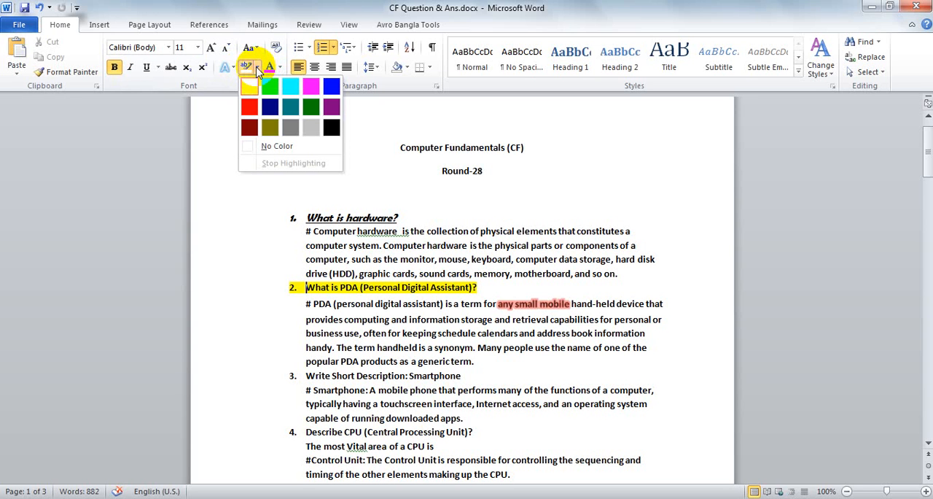
click(311, 108)
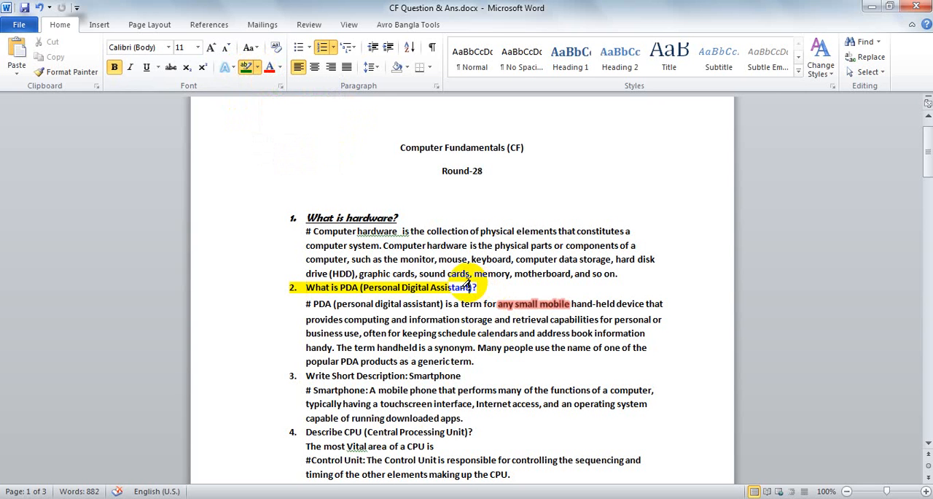
drag(295, 287, 478, 286)
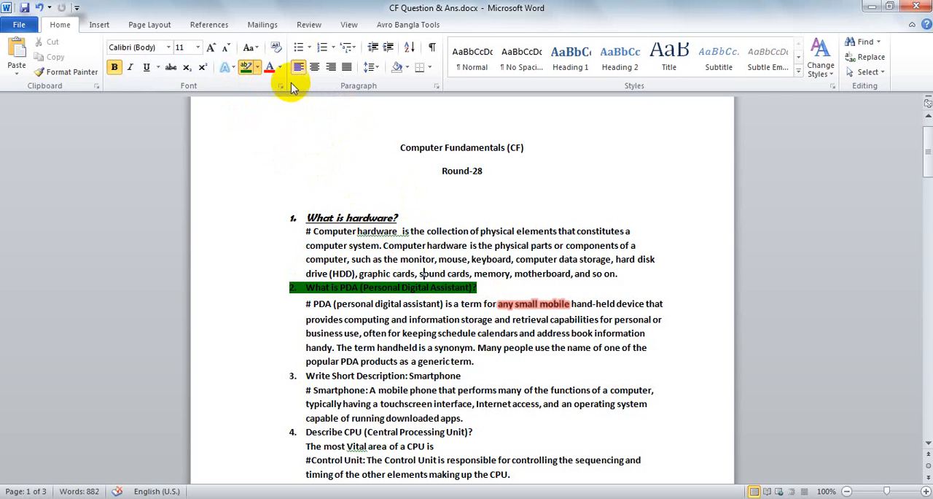
Turn off the highlighter and set the font colour of the first answer to red, leaving out its leading "#"
click(280, 67)
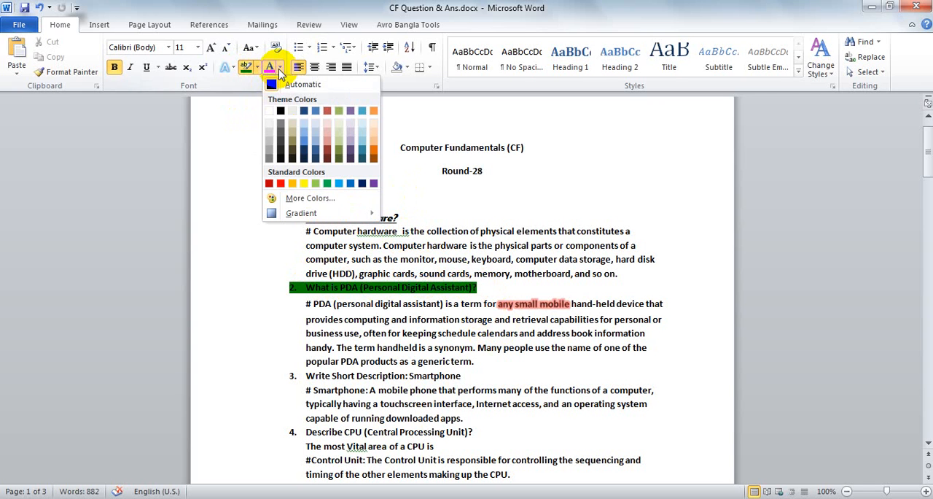
click(280, 70)
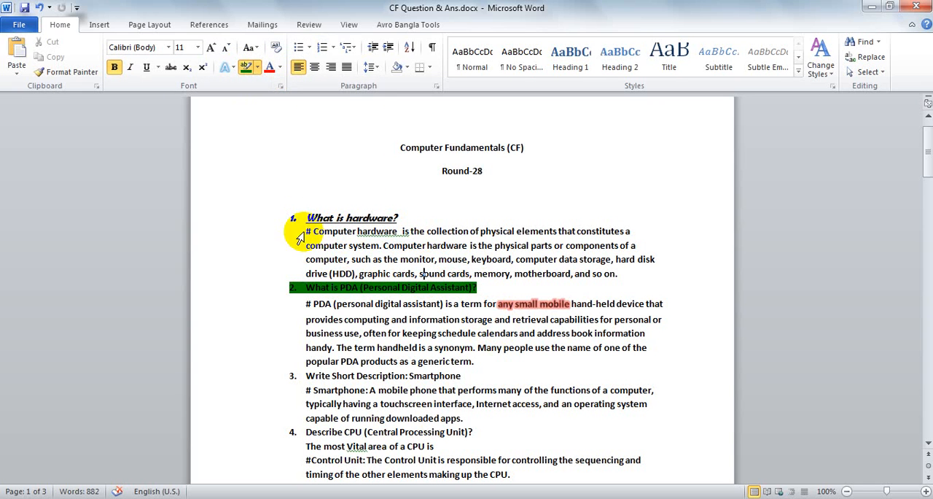
click(25, 8)
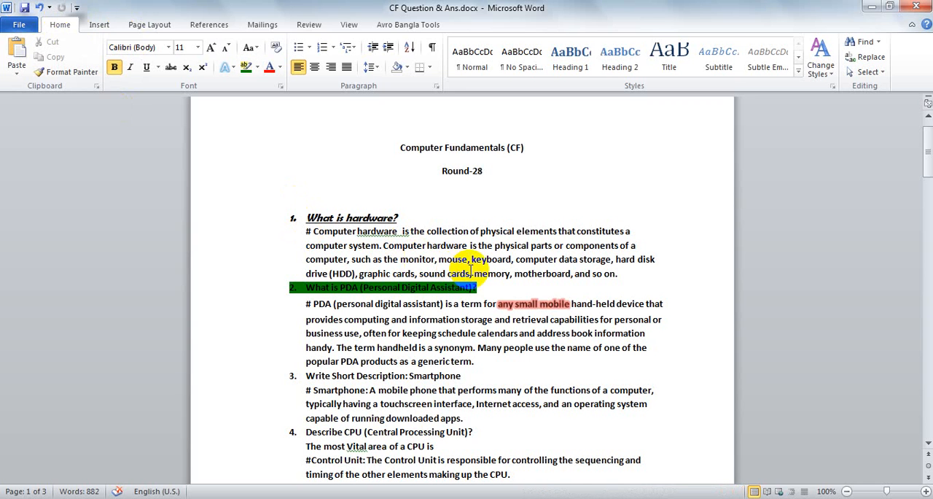
drag(640, 274, 313, 231)
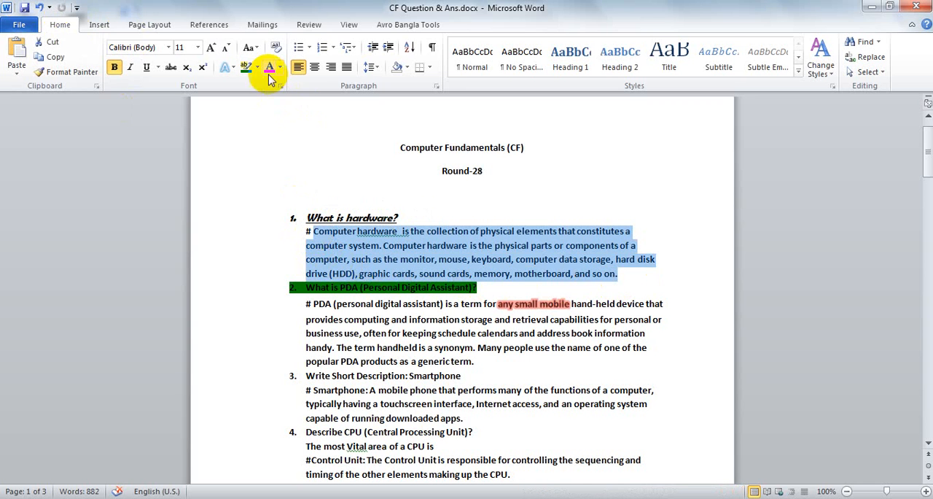
click(268, 68)
click(438, 258)
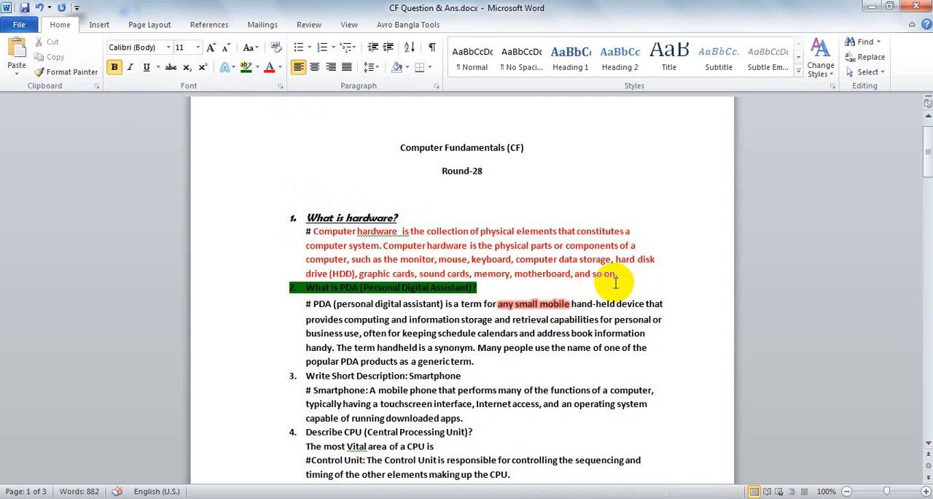
Recolour the whole first answer, including its "#", in yellow, followed by the purple theme colour
drag(620, 271, 309, 234)
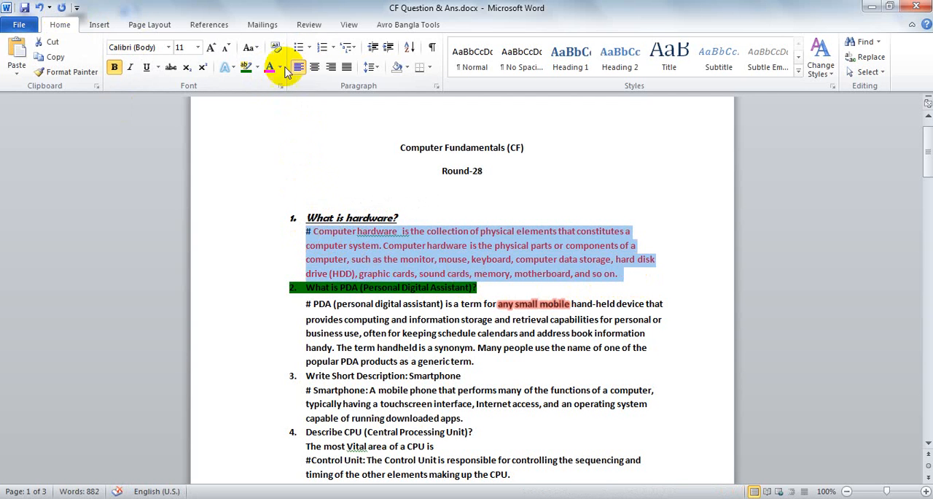
click(280, 68)
click(303, 183)
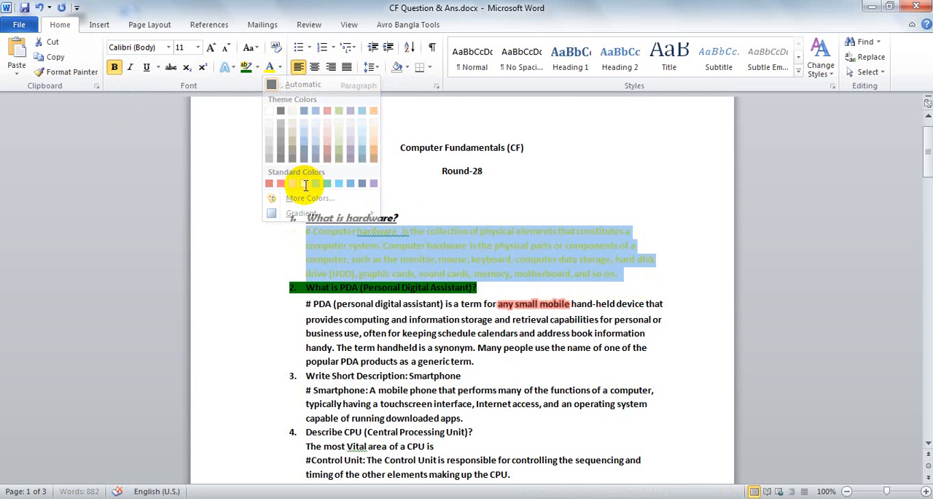
click(280, 67)
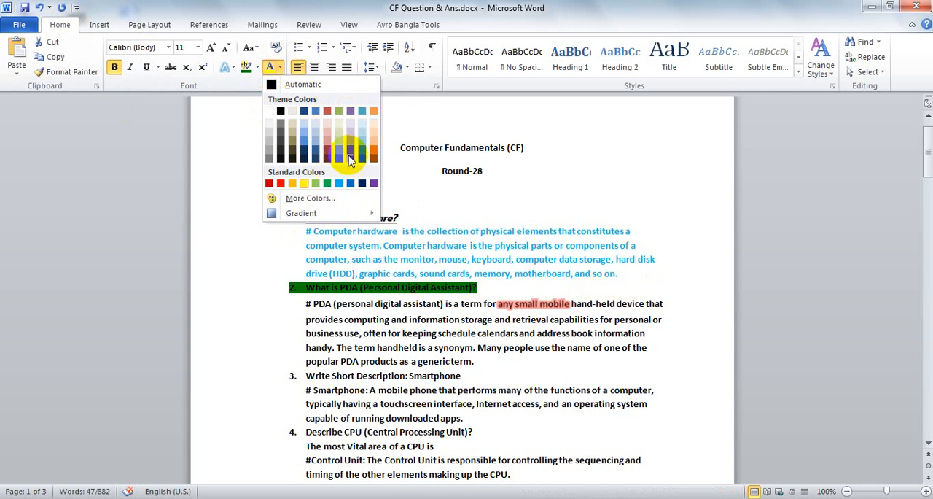
click(352, 110)
click(439, 230)
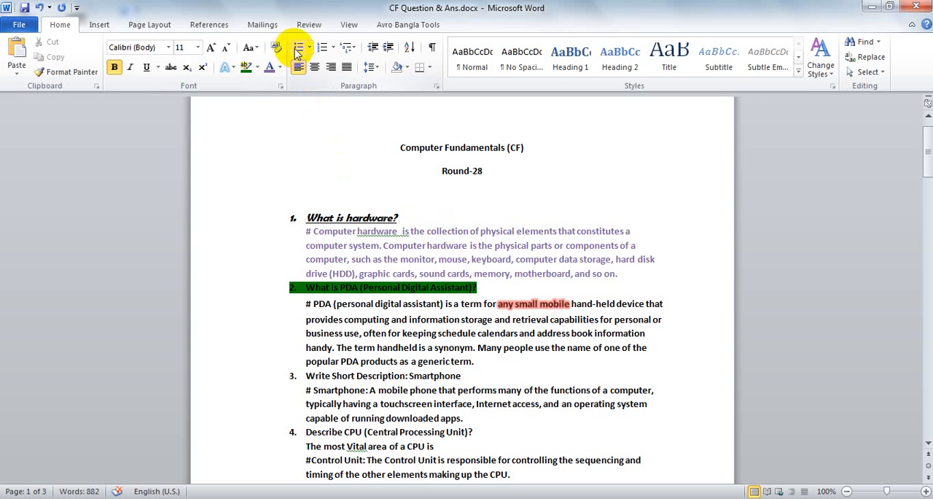
Delete the leading "# " from the answer to the first question
scroll(323, 162, down, 2)
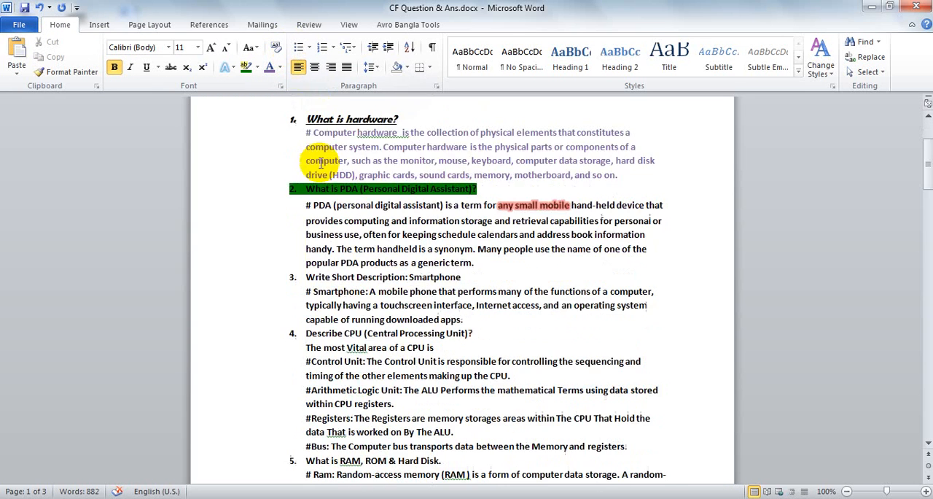
scroll(312, 156, up, 3)
click(314, 266)
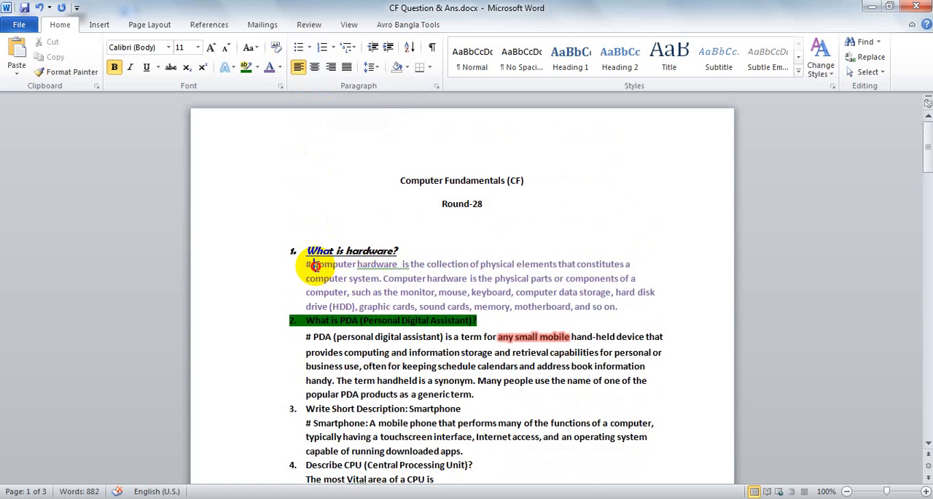
key(BackSpace)
key(BackSpace)
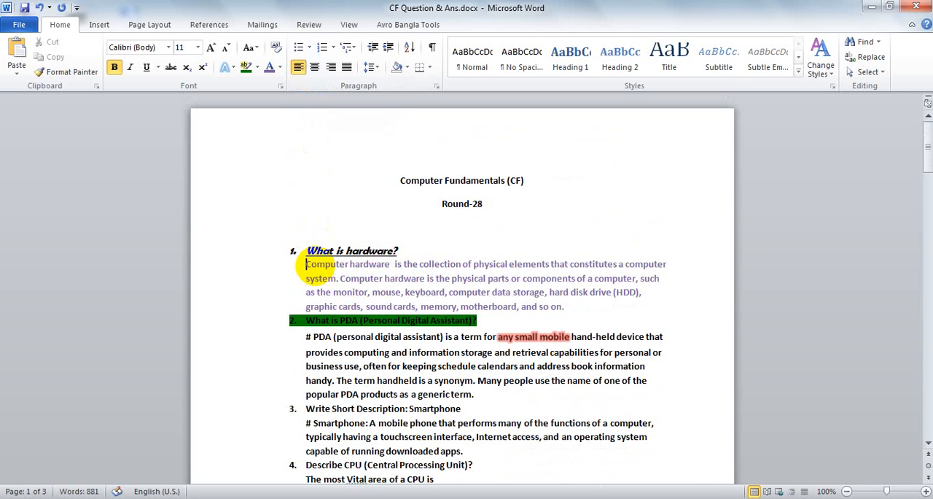
Format the first answer as a bulleted item with the four-diamond bullet
drag(564, 307, 295, 263)
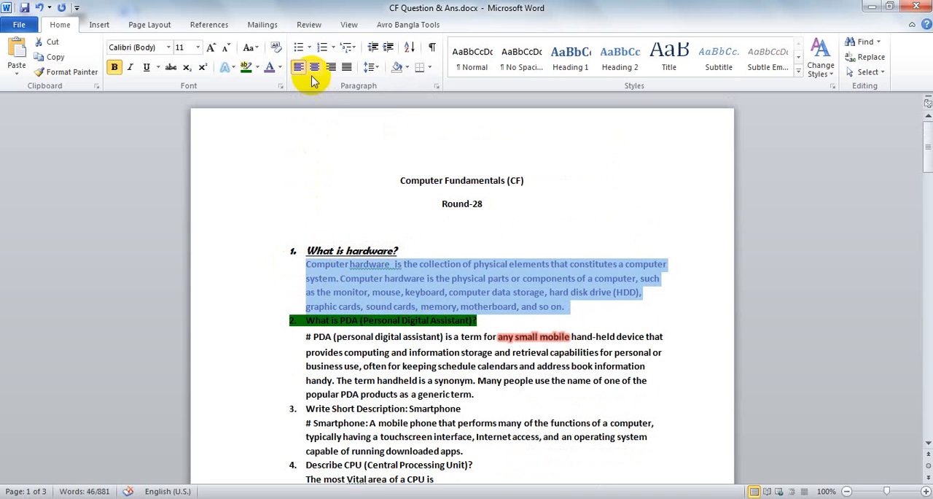
click(310, 48)
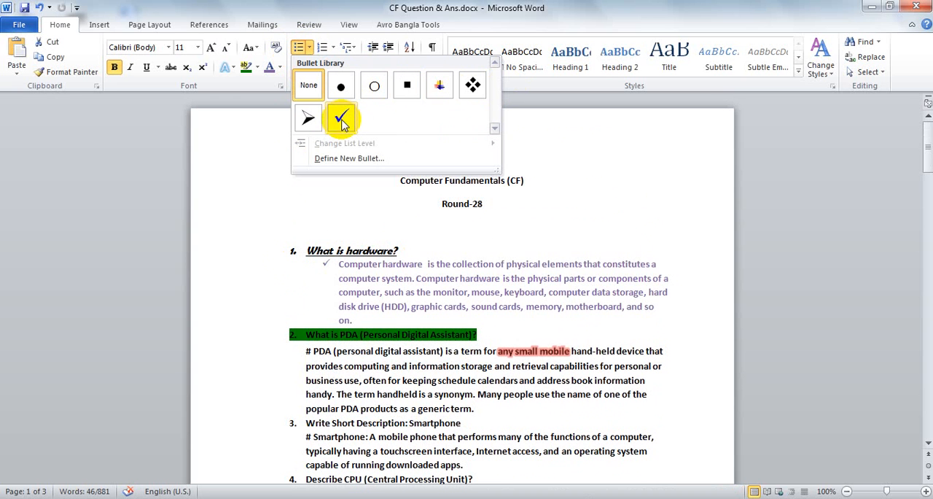
click(473, 86)
click(398, 278)
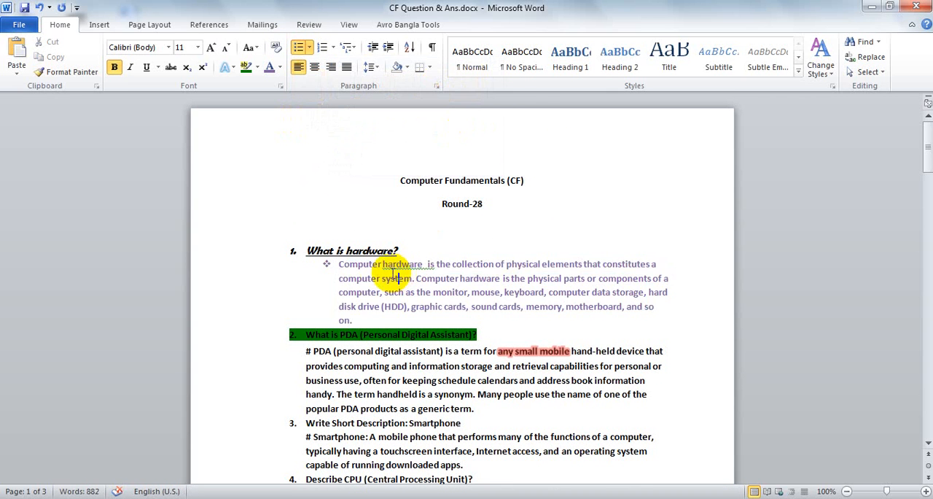
Format the first answer as a numbered item in the "1. 2. 3." number format
drag(354, 315, 340, 266)
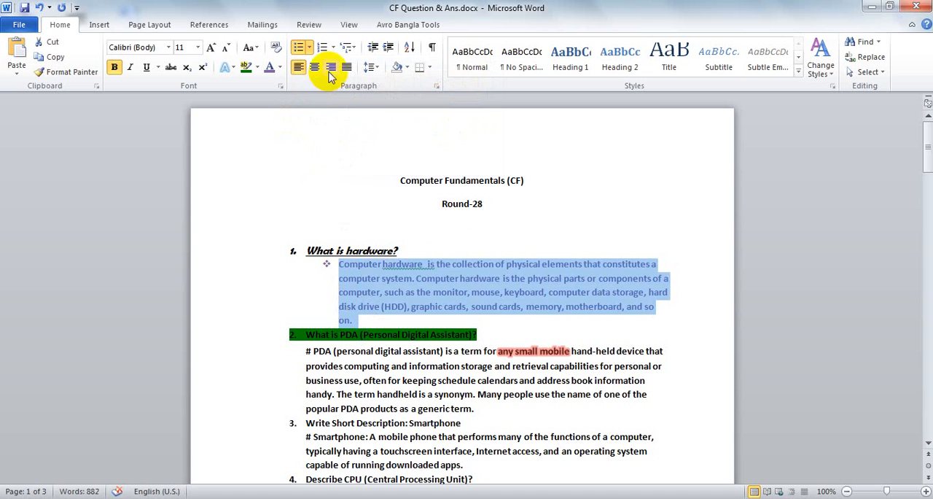
click(334, 47)
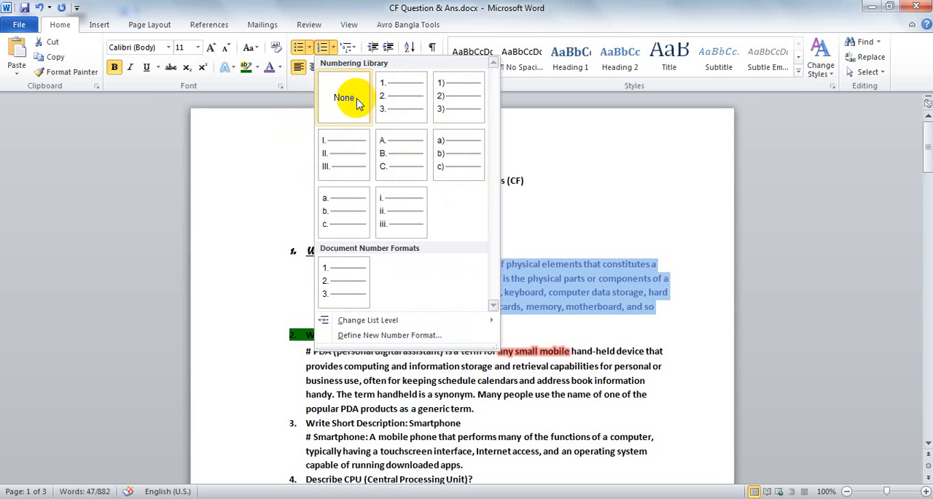
click(382, 89)
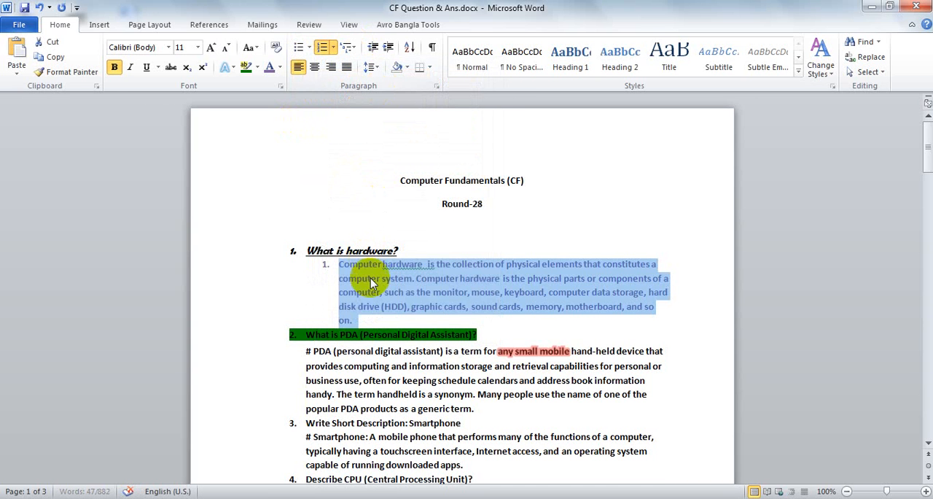
click(354, 271)
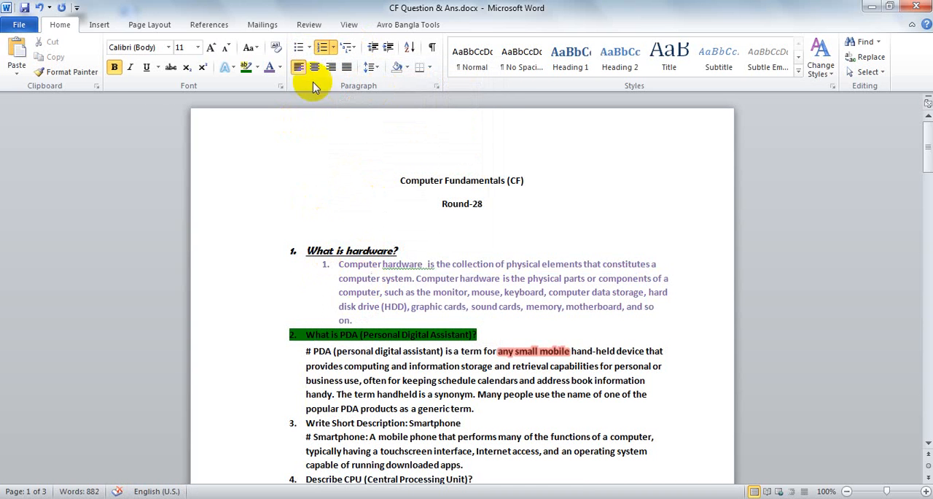
click(311, 47)
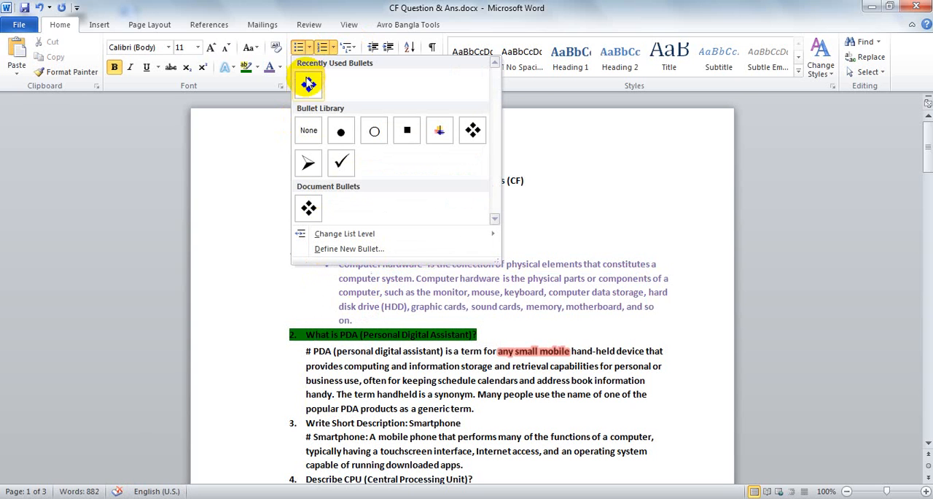
click(348, 48)
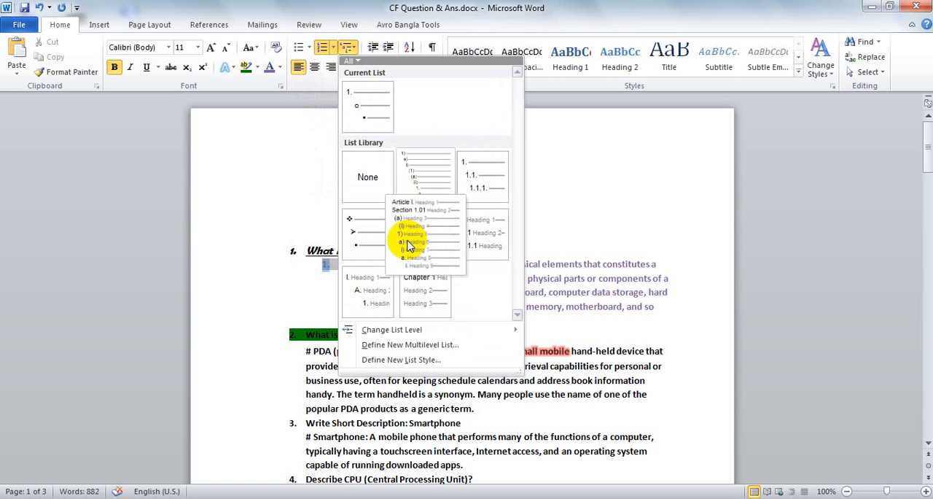
click(306, 271)
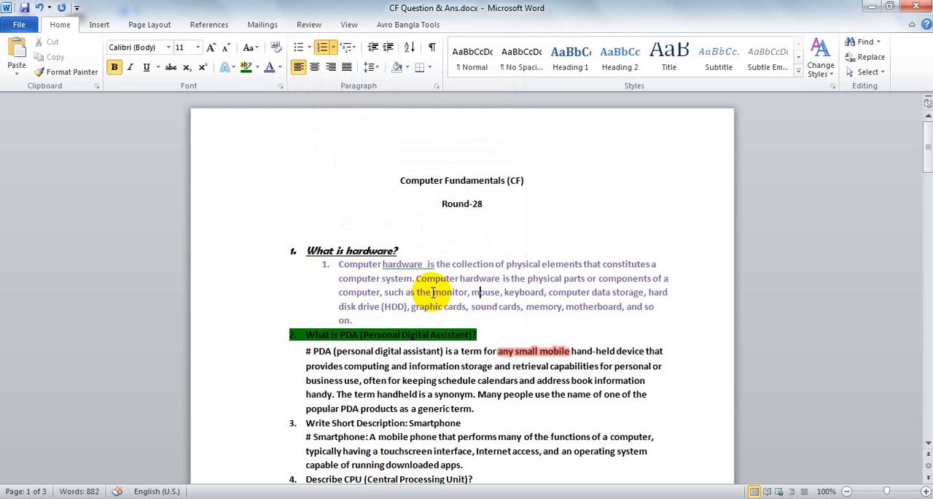
Remove the list numbering and the indent from the answer to the first question
scroll(408, 290, down, 1)
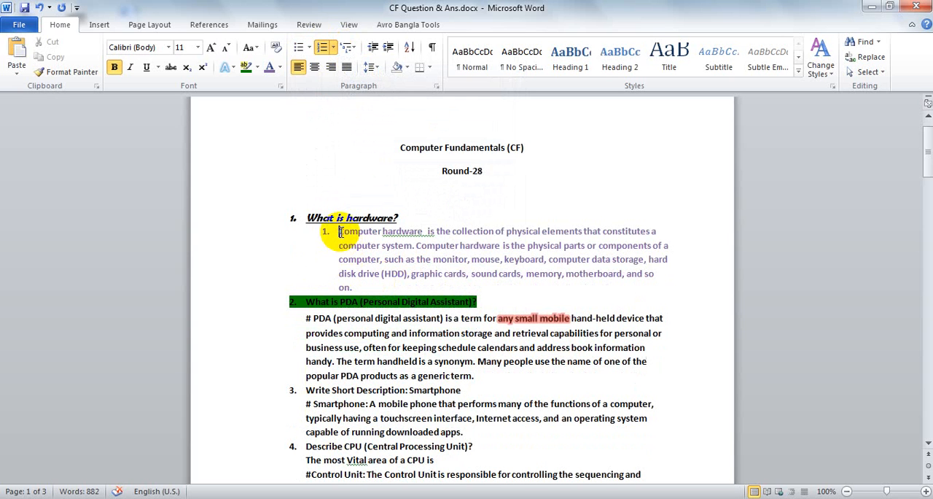
key(BackSpace)
key(BackSpace)
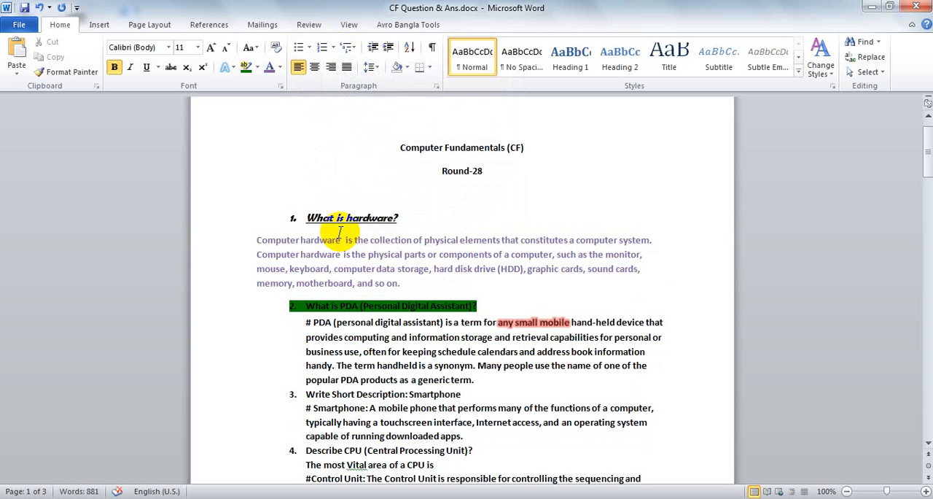
Justify the first answer paragraph and return it to left alignment
drag(403, 284, 257, 243)
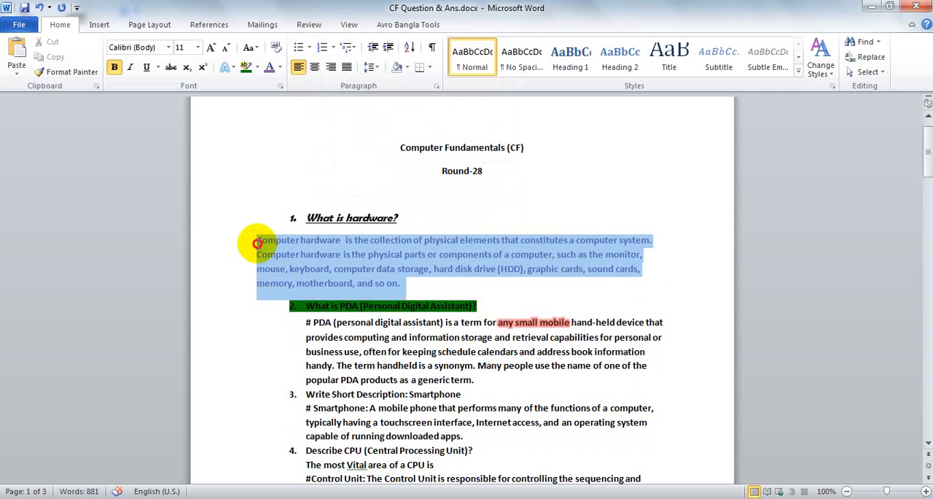
click(382, 268)
key(ctrl+j)
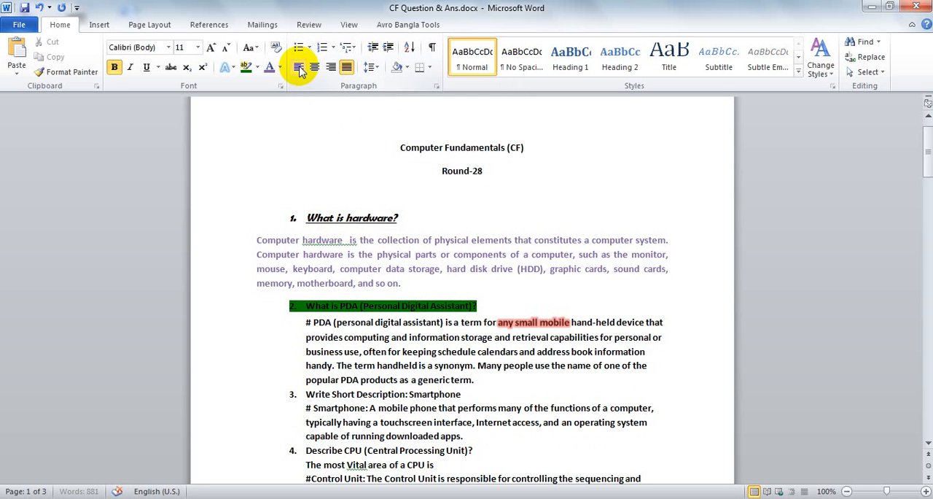
drag(401, 283, 262, 244)
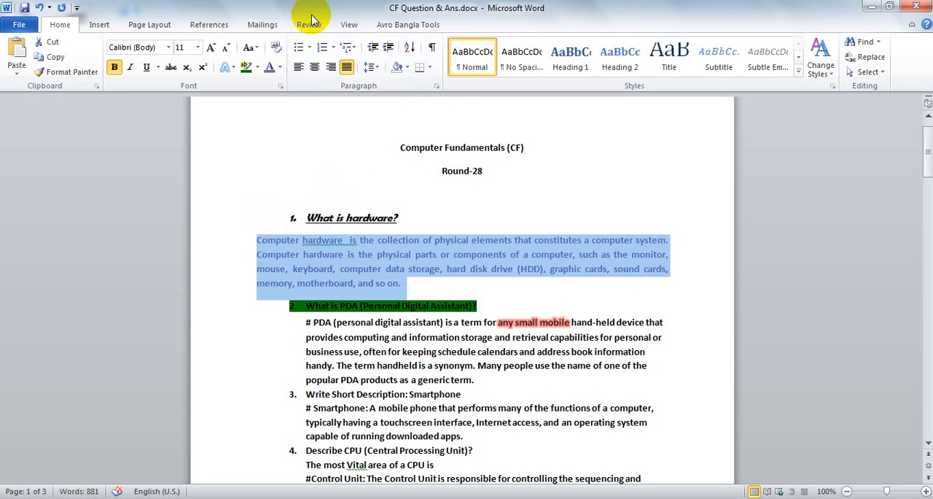
click(297, 66)
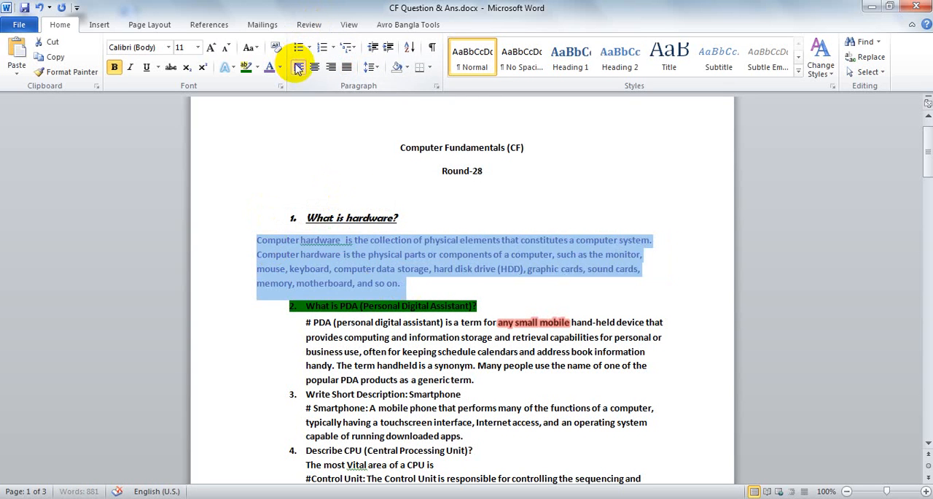
click(316, 268)
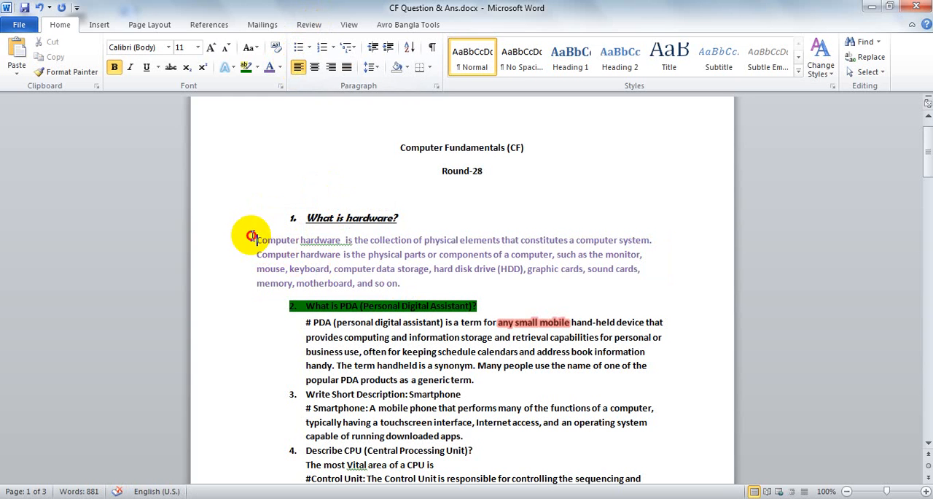
drag(255, 237, 387, 280)
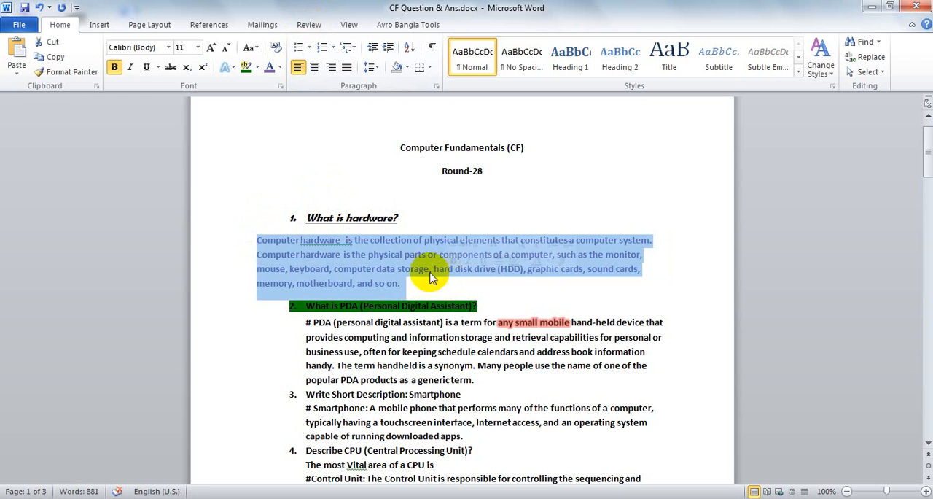
click(402, 244)
Try centred, right and justified alignment on the "What is hardware?" heading and return it to left alignment
drag(410, 219, 306, 217)
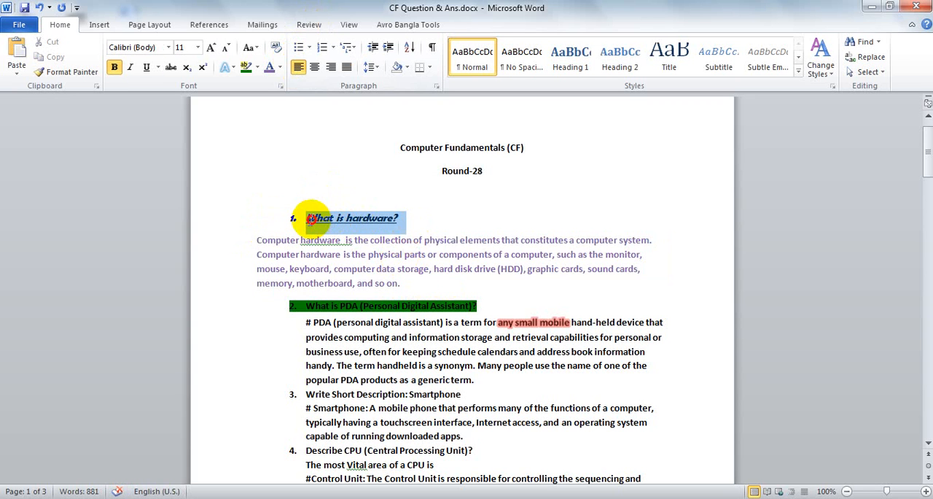
click(314, 68)
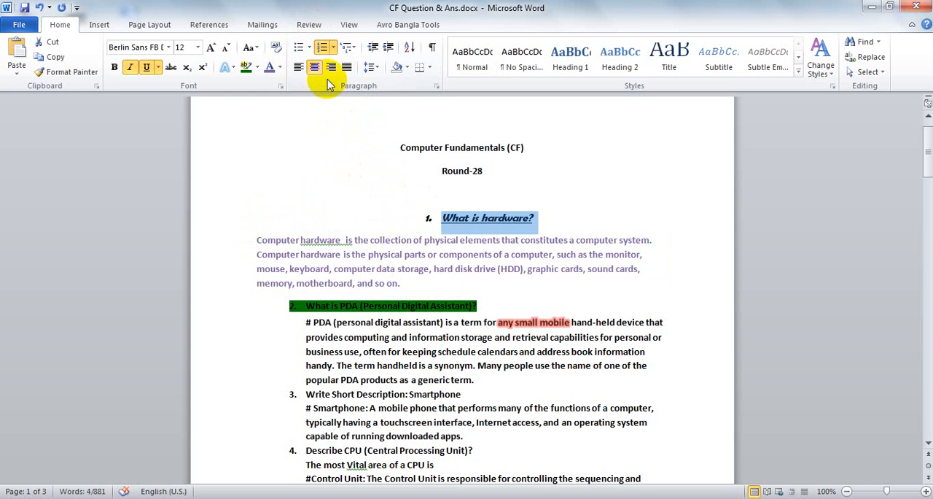
click(330, 67)
click(347, 67)
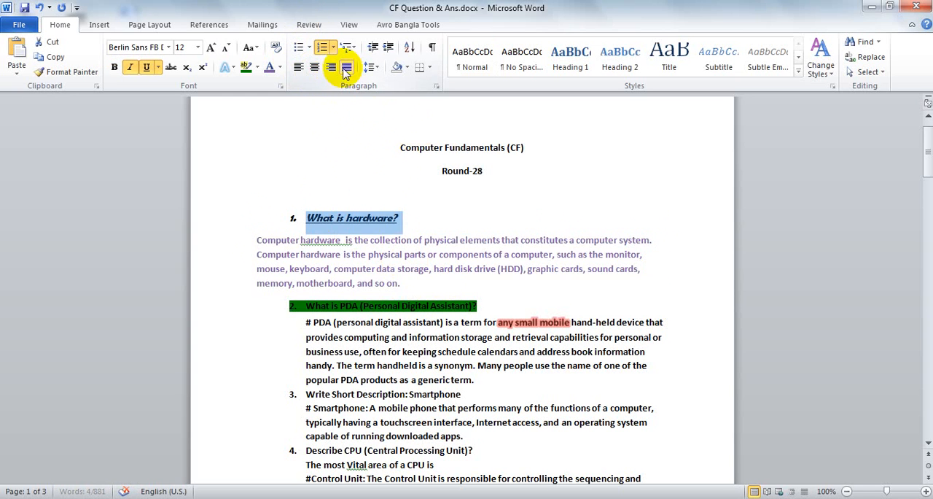
click(331, 67)
click(314, 67)
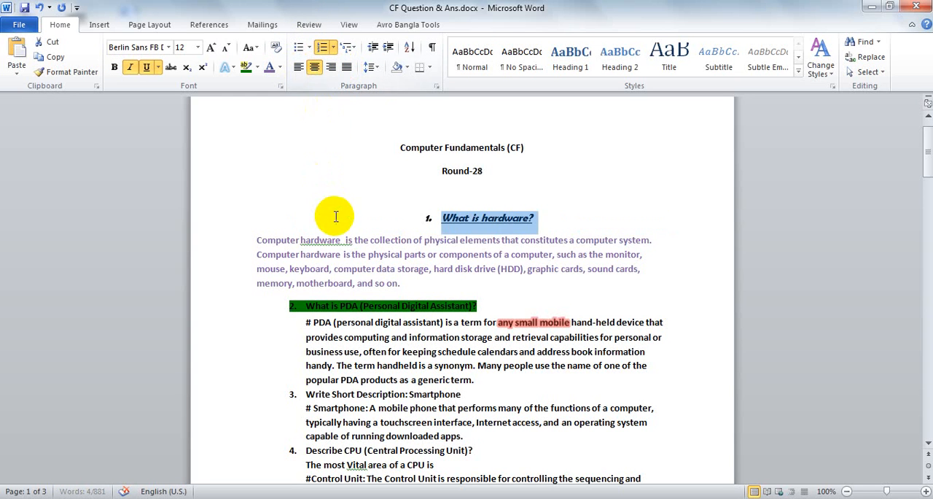
click(298, 67)
click(374, 240)
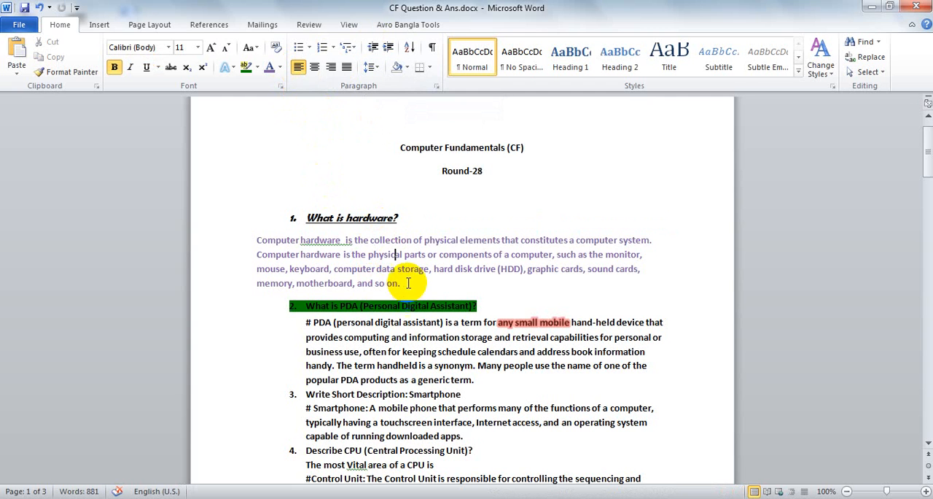
Increase the indent of the whole first answer paragraph by one level
drag(401, 284, 250, 236)
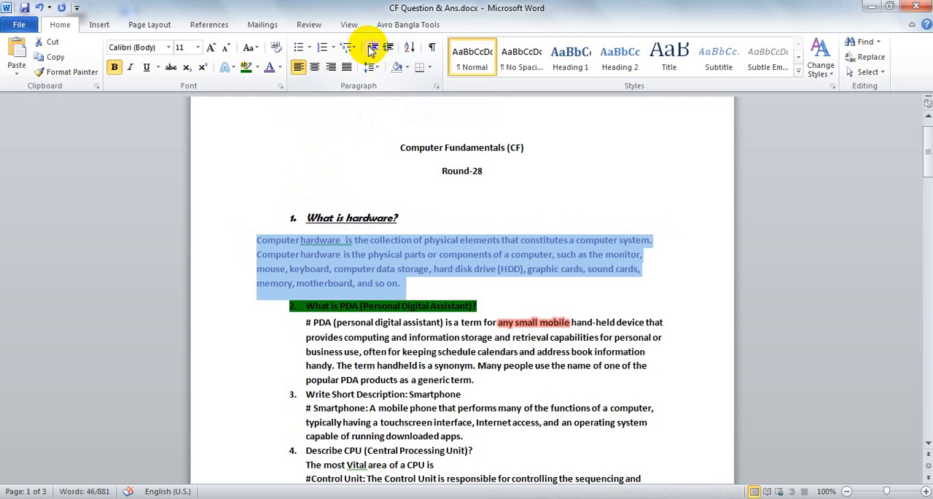
click(388, 48)
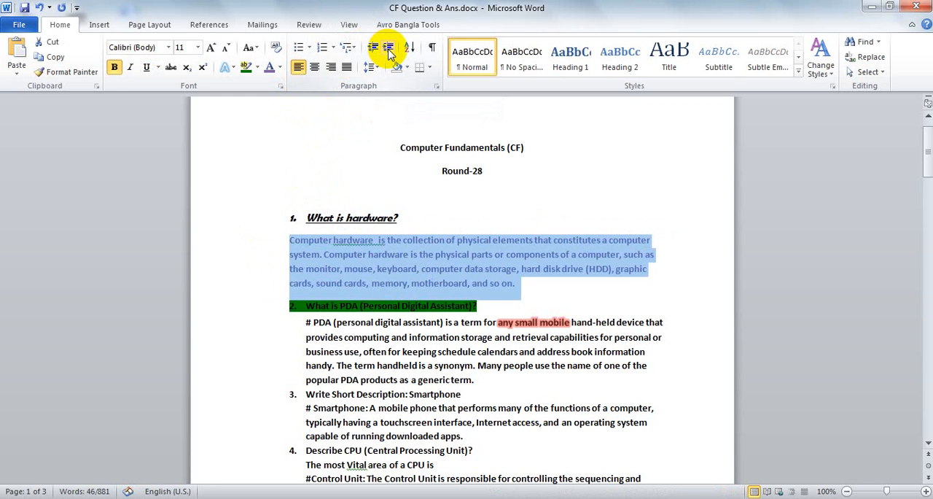
click(384, 271)
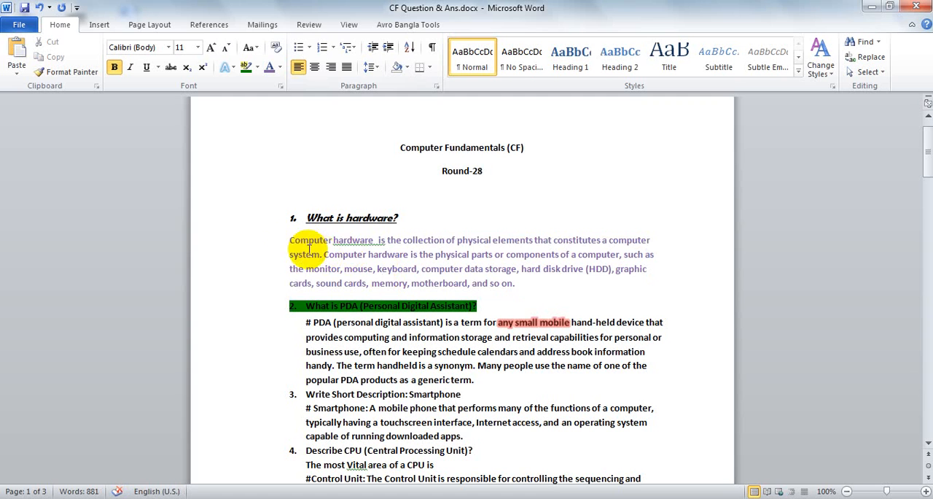
Decrease the first answer's indent by one level and increase it by one level again
drag(287, 239, 310, 251)
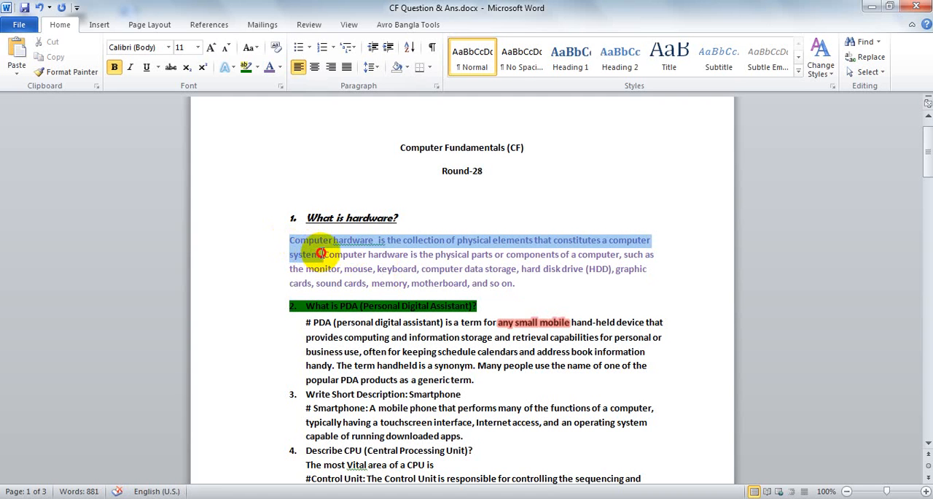
click(372, 48)
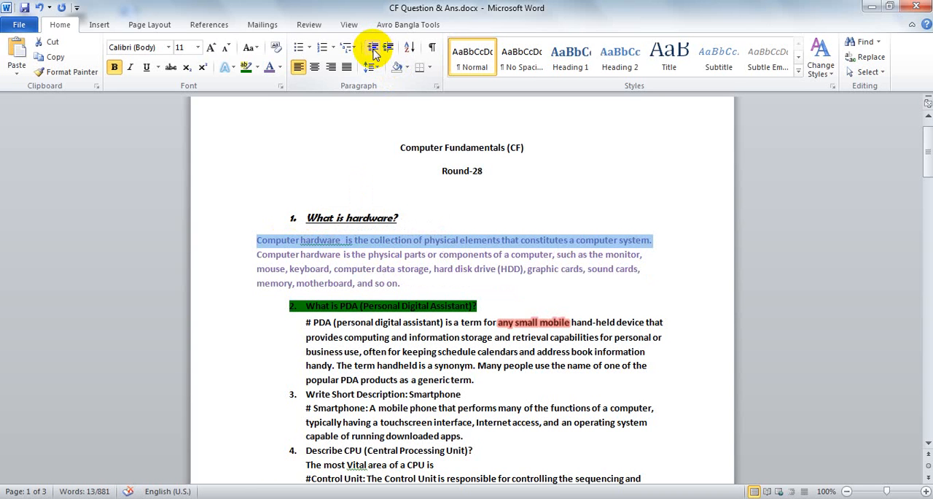
click(389, 48)
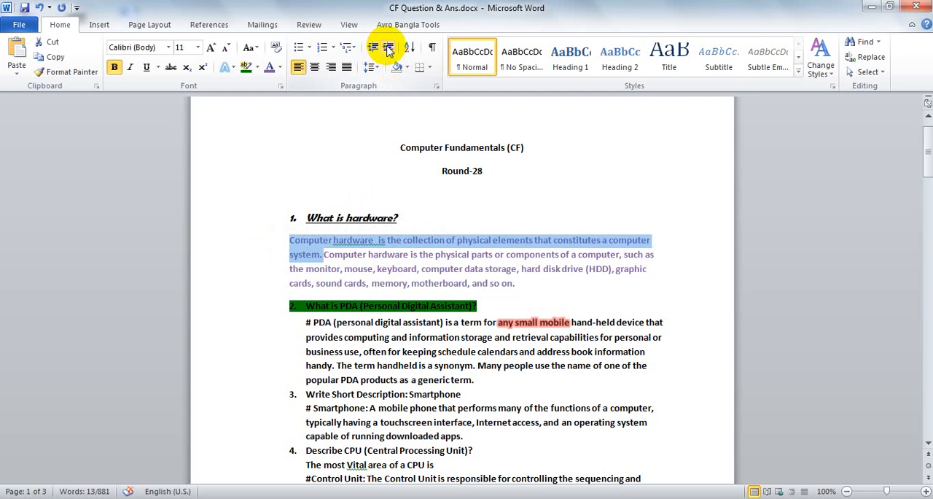
click(397, 268)
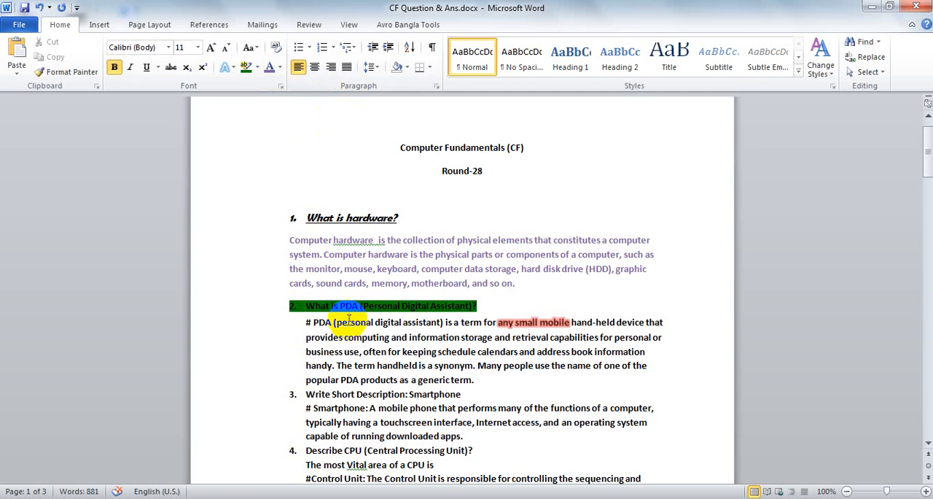
Preview Expanded and Condensed character spacing for the word "keyboard" in the first answer and apply Normal spacing
click(280, 86)
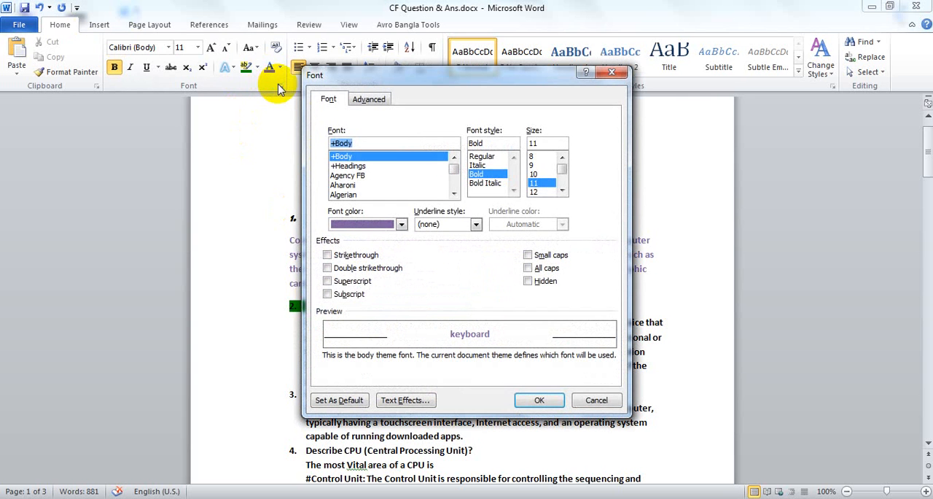
click(371, 102)
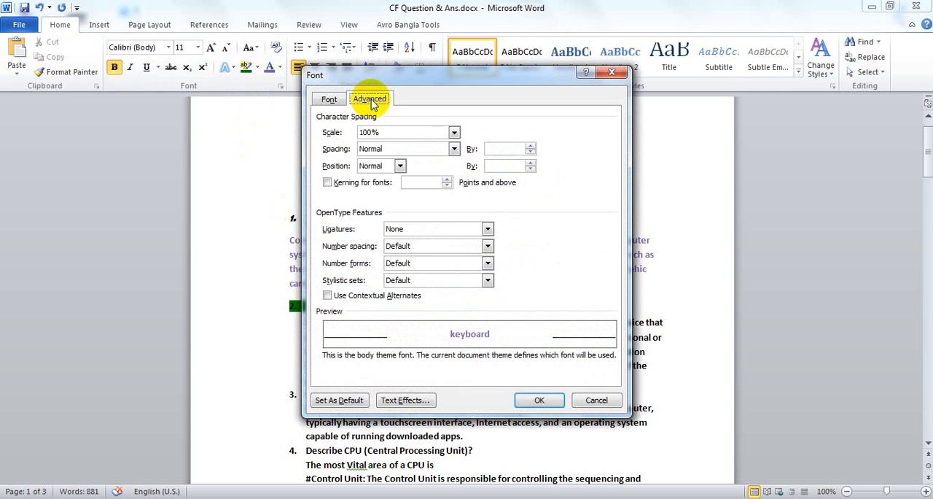
drag(426, 79, 662, 97)
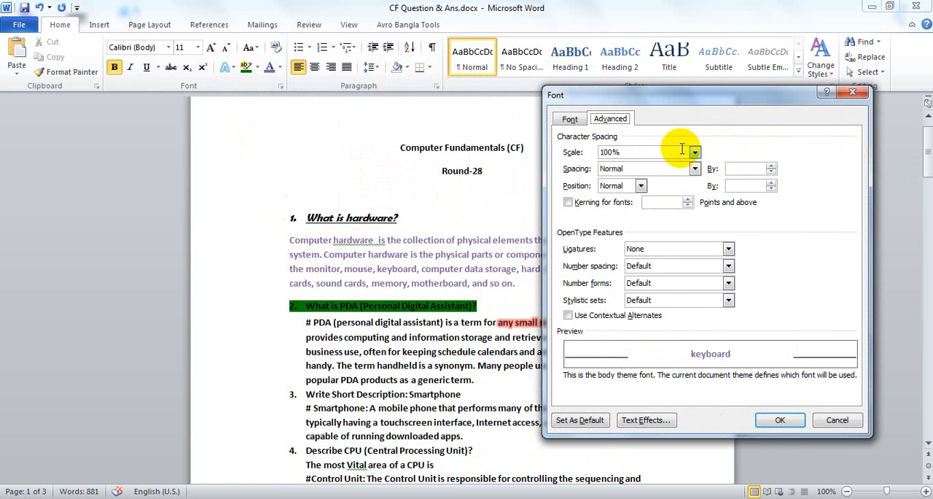
click(695, 169)
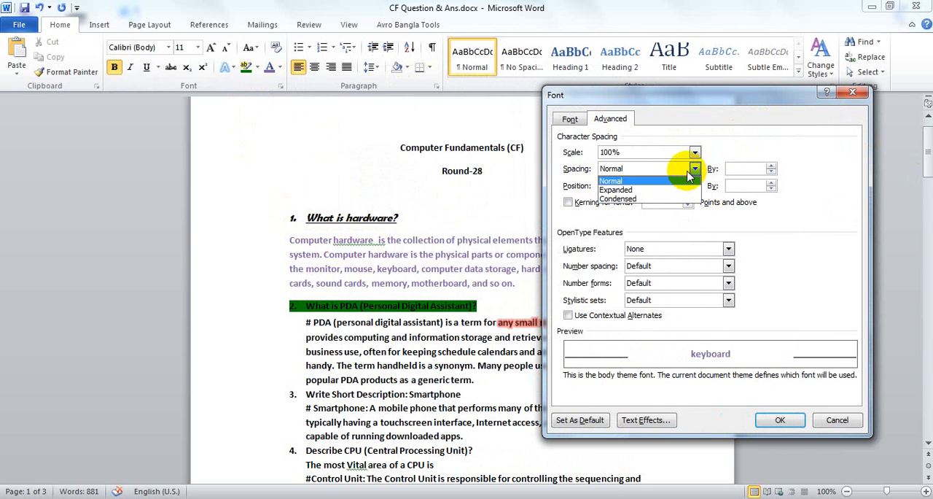
click(666, 190)
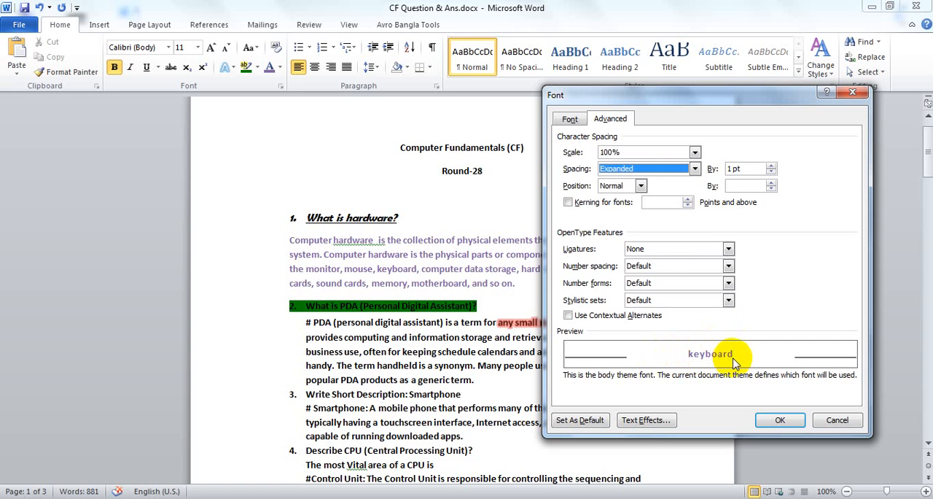
click(645, 169)
click(636, 199)
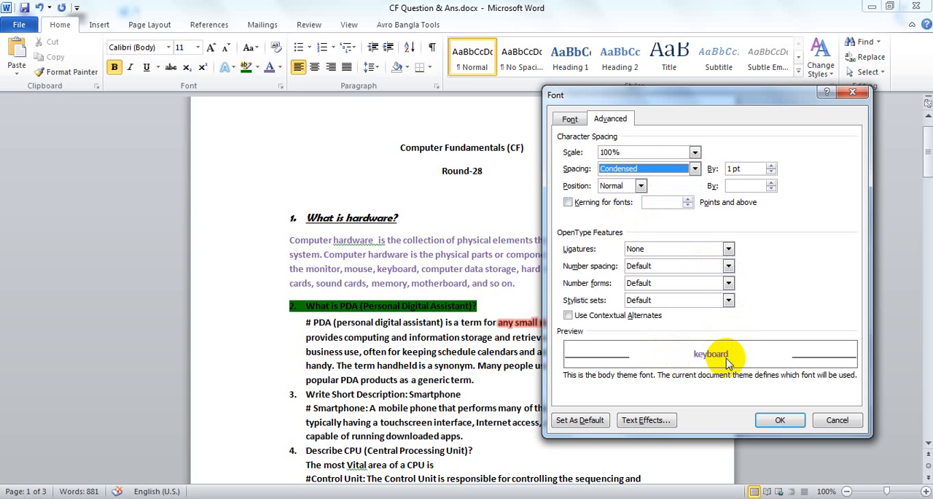
click(634, 171)
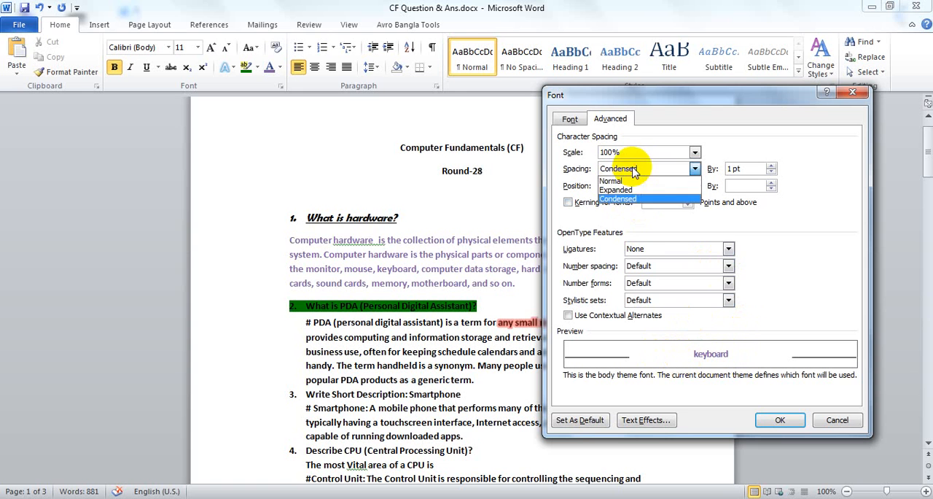
click(645, 181)
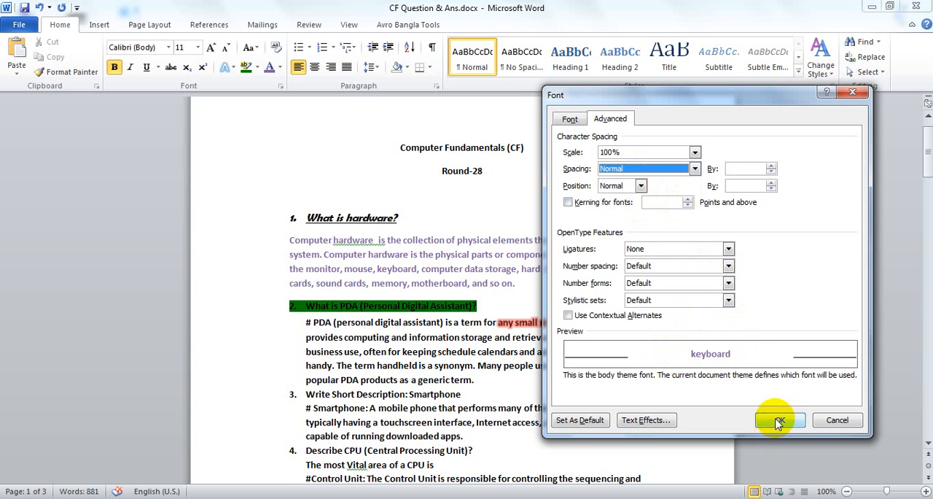
click(776, 421)
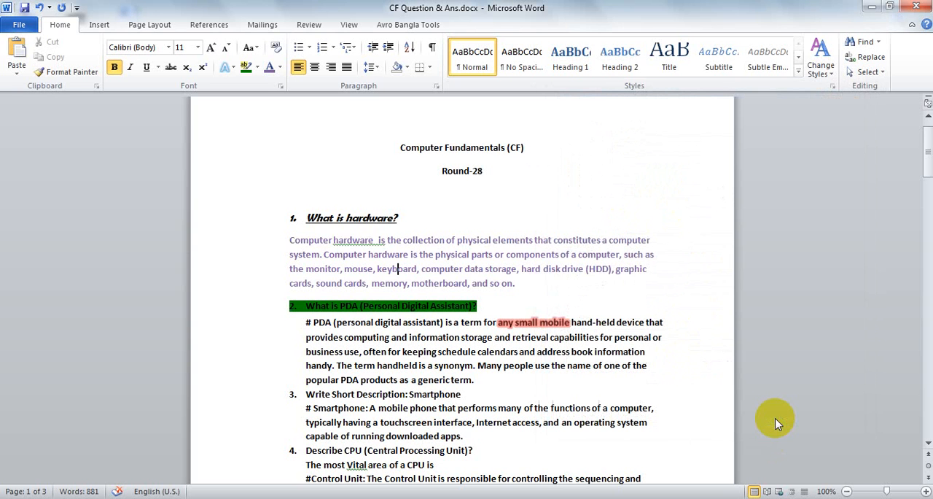
Open the paragraph settings for the first answer and examine the alignment, outline level and special indent choices
click(436, 86)
click(435, 87)
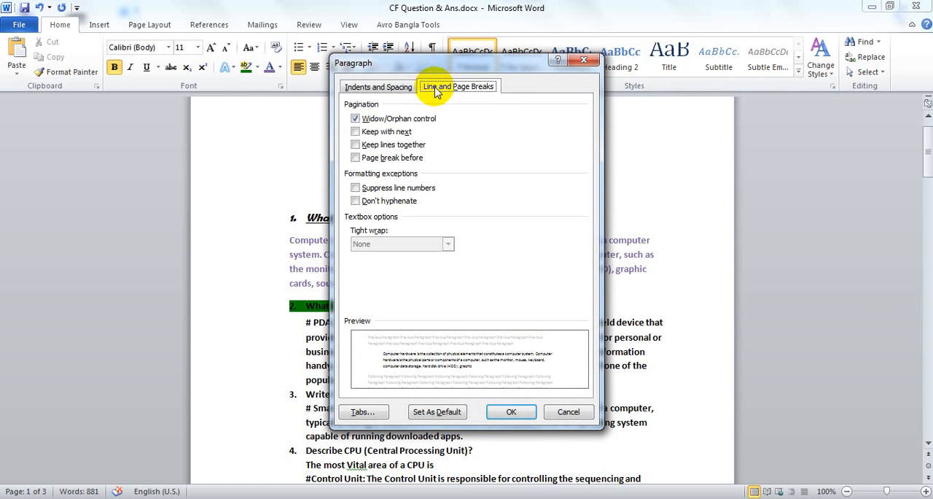
click(406, 86)
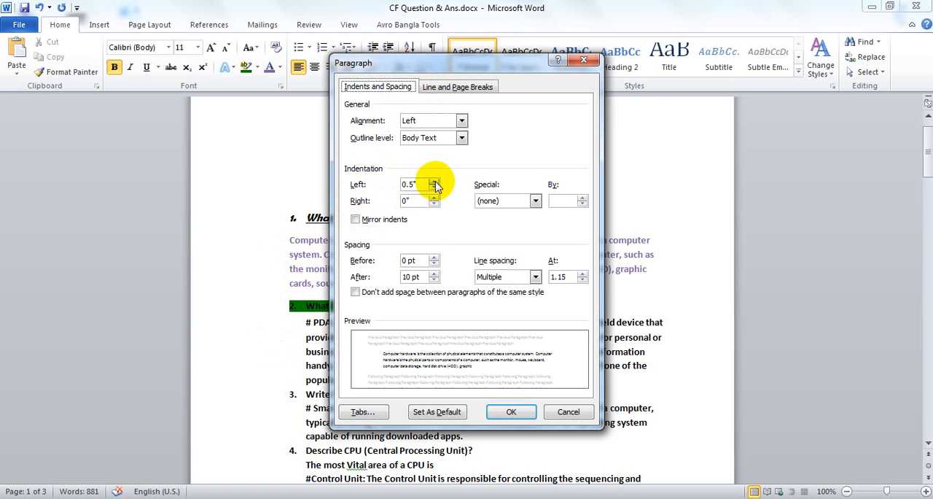
click(460, 120)
click(460, 120)
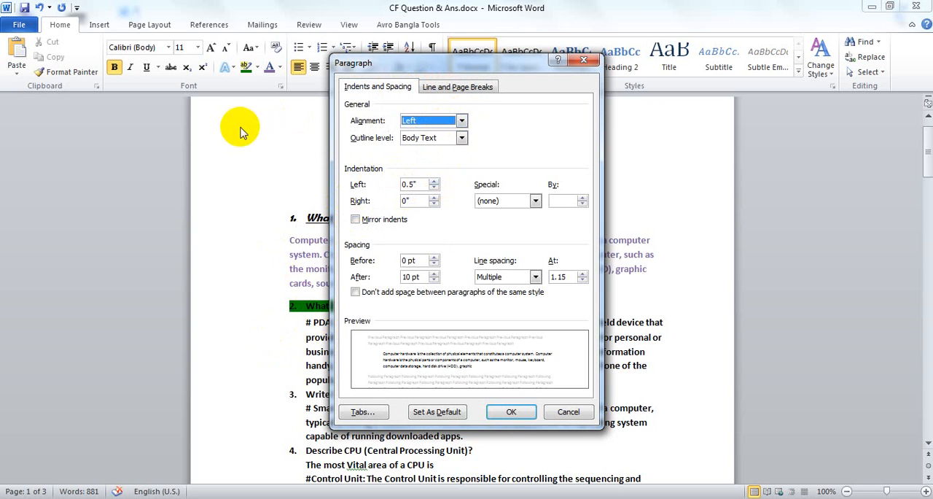
click(461, 139)
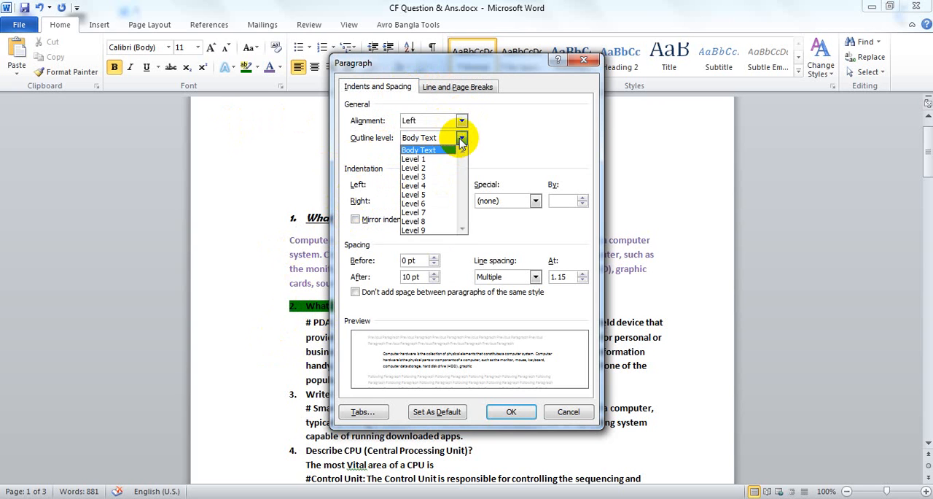
click(461, 138)
click(534, 202)
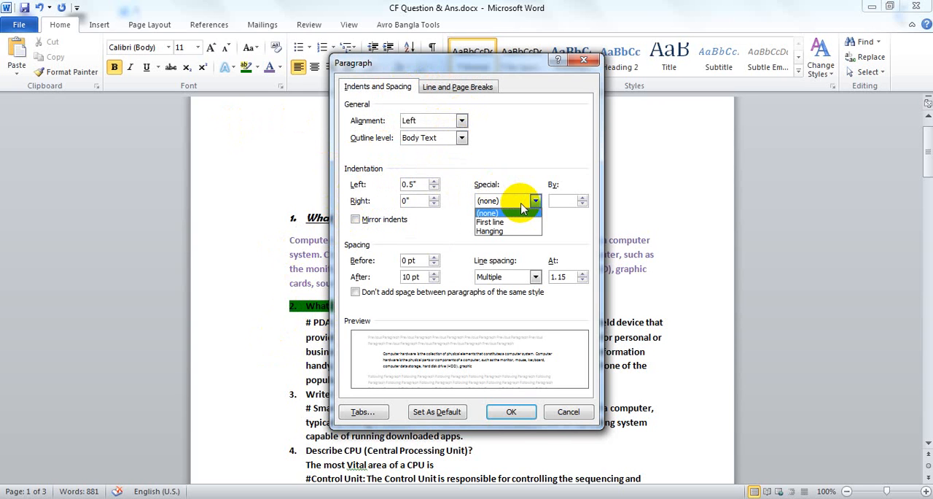
click(502, 163)
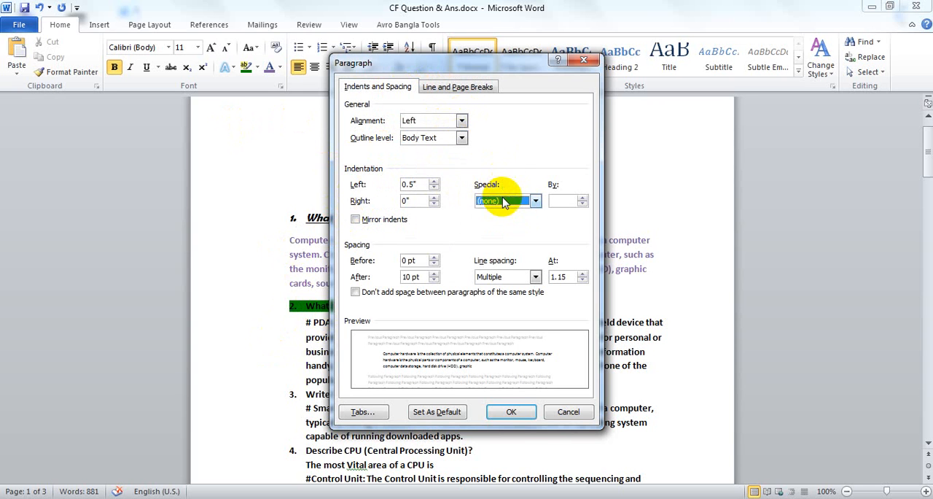
Apply a first line indent of 1" to the first answer paragraph
click(503, 202)
click(503, 223)
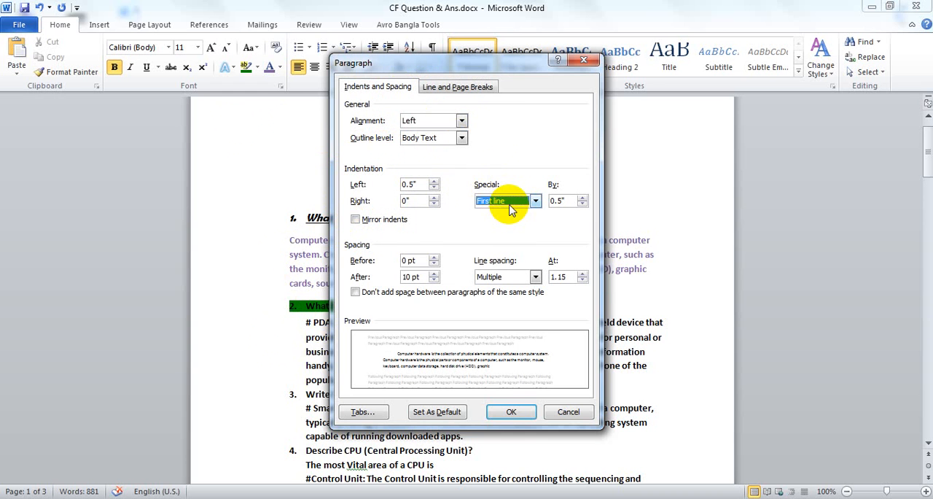
drag(504, 69, 816, 80)
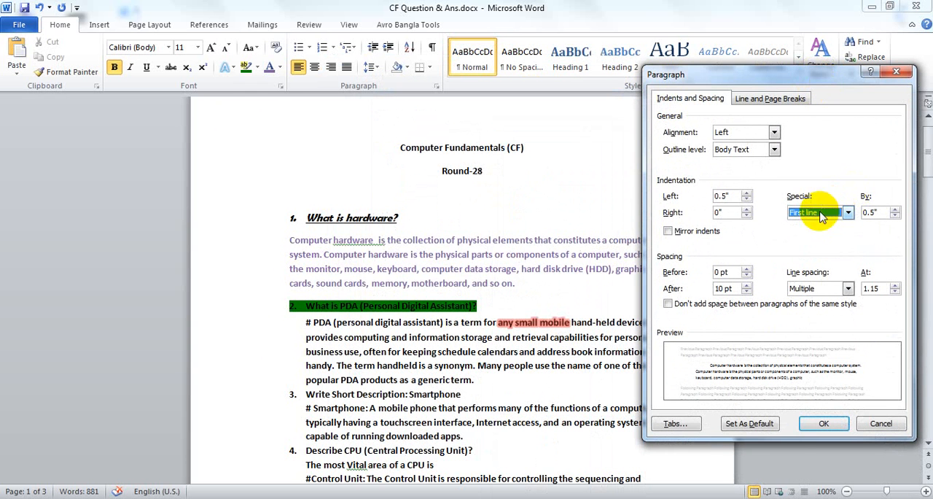
click(895, 209)
click(895, 209)
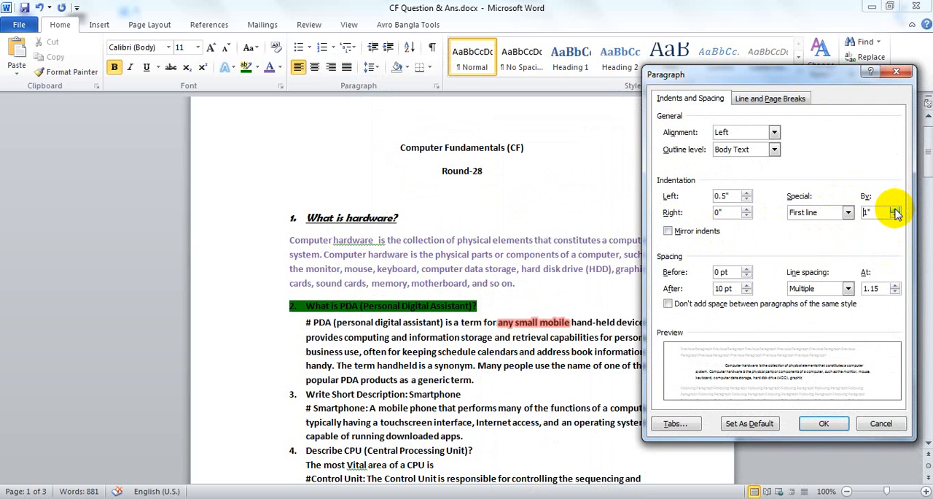
click(816, 422)
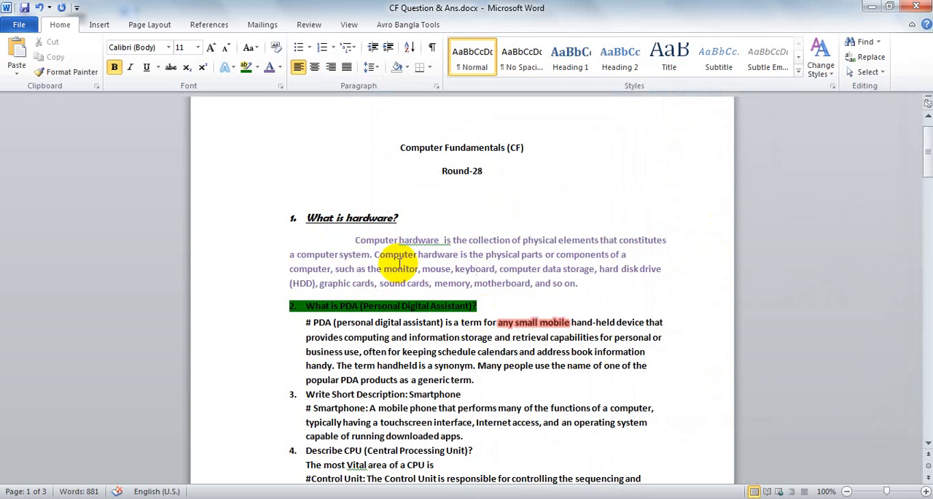
click(355, 240)
click(317, 239)
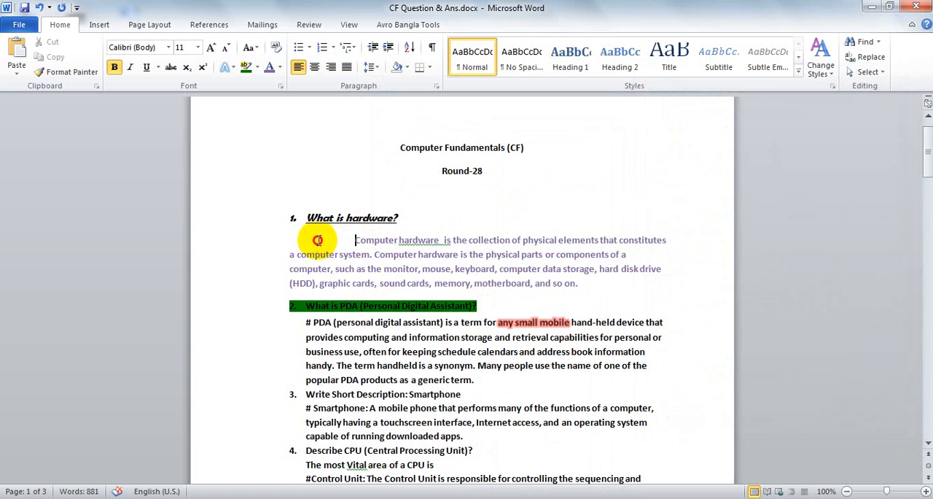
click(298, 238)
click(282, 238)
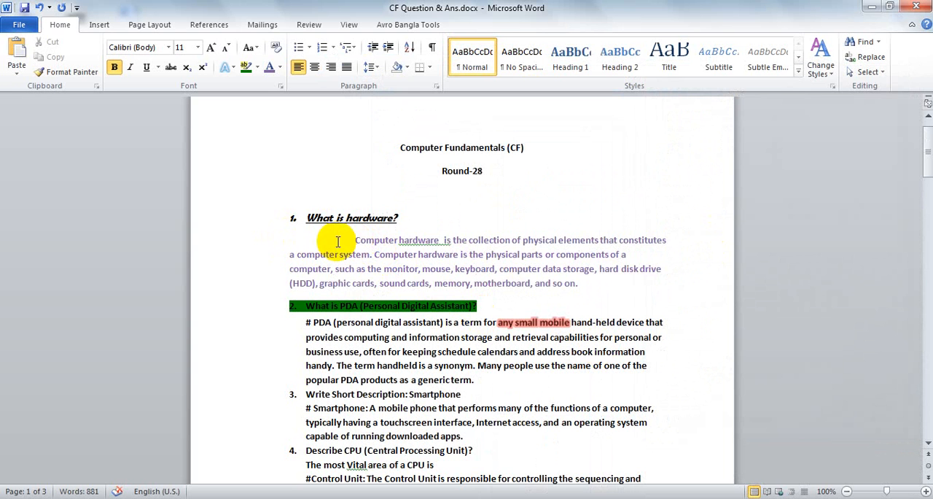
drag(359, 240, 617, 287)
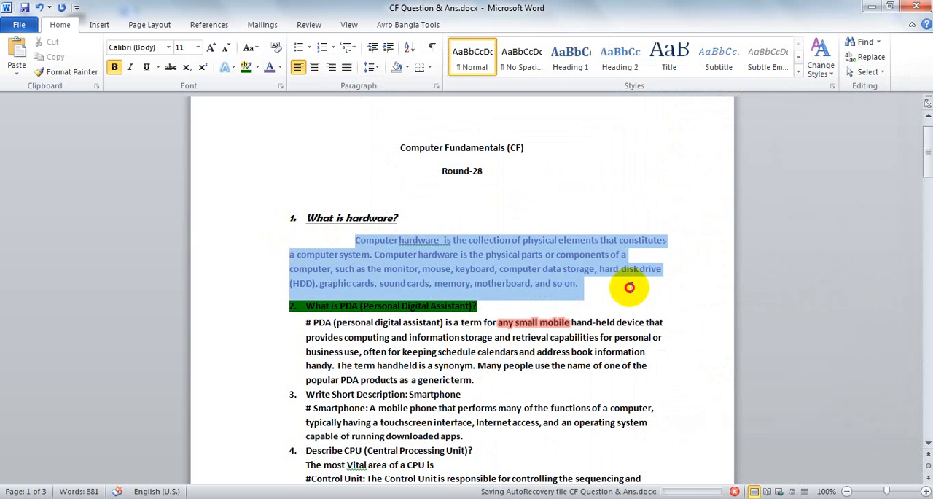
click(423, 243)
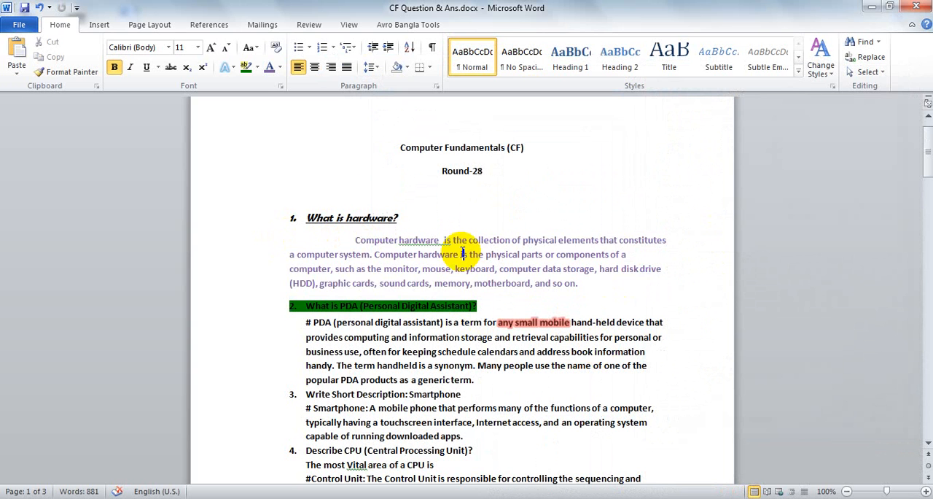
Change the first answer paragraph's special indentation to Hanging by 1"
click(436, 86)
click(812, 212)
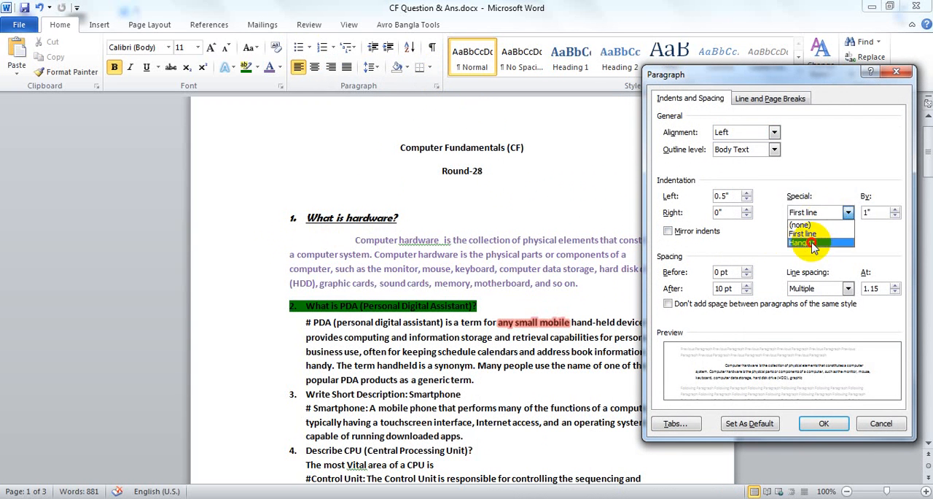
click(812, 242)
click(809, 212)
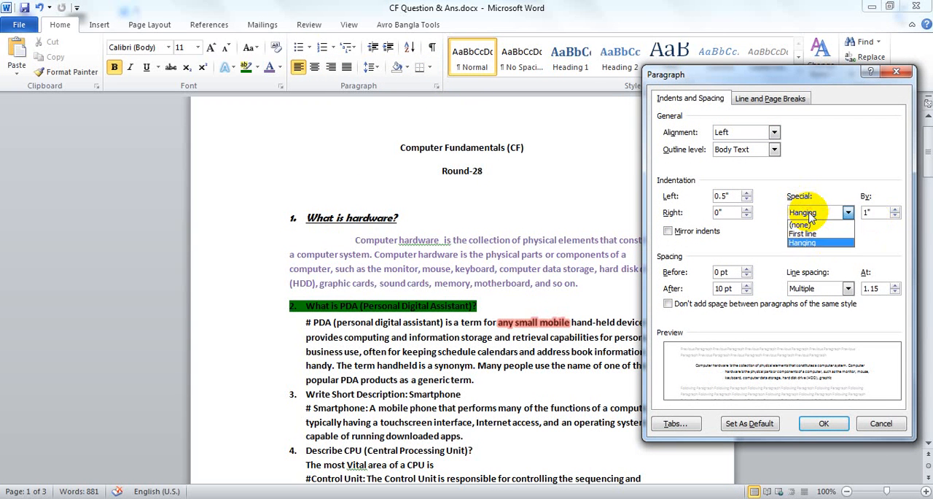
click(810, 242)
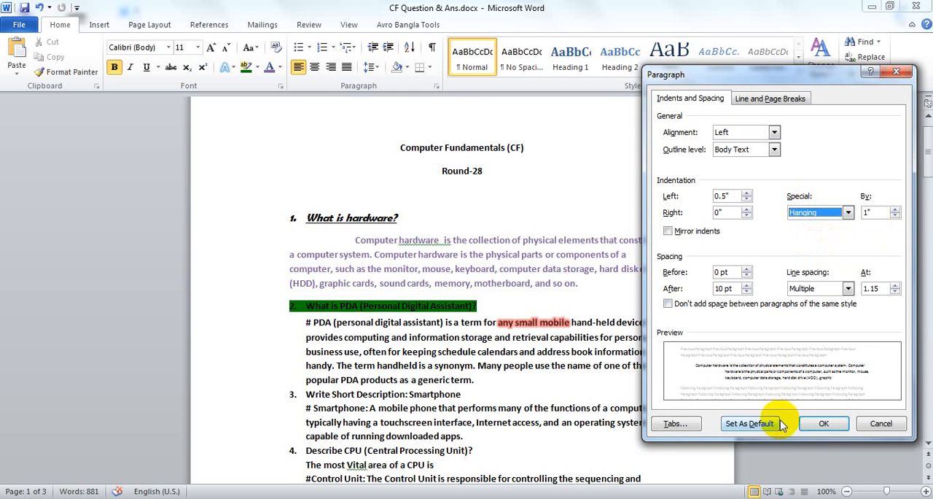
click(824, 423)
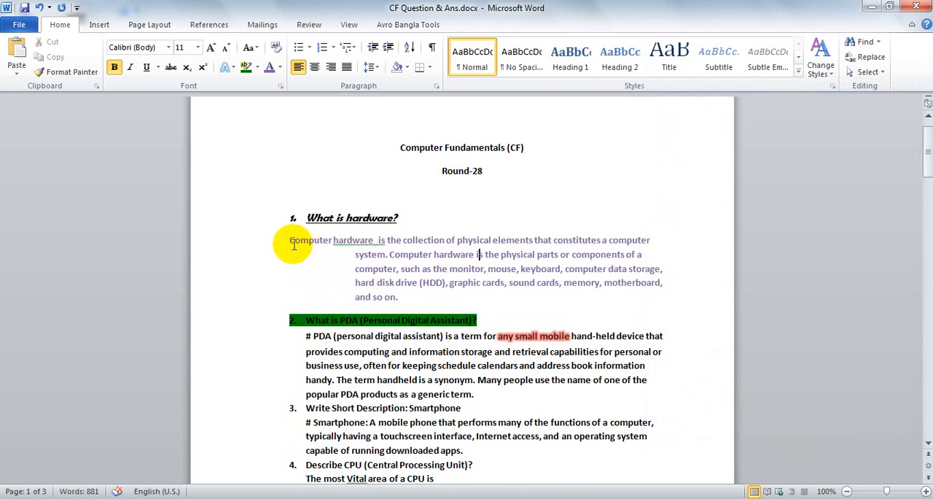
drag(286, 240, 390, 294)
click(376, 246)
click(376, 263)
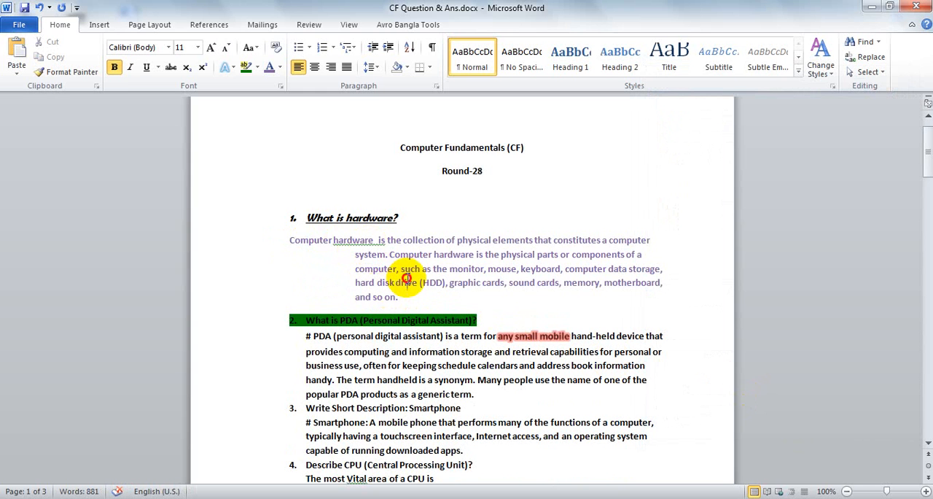
Set the first answer paragraph's special indentation back to none
click(436, 86)
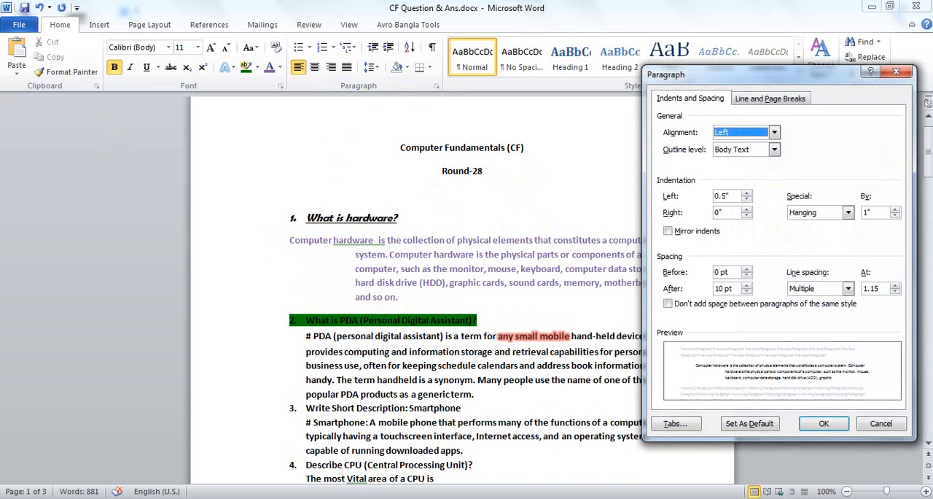
click(896, 71)
click(436, 86)
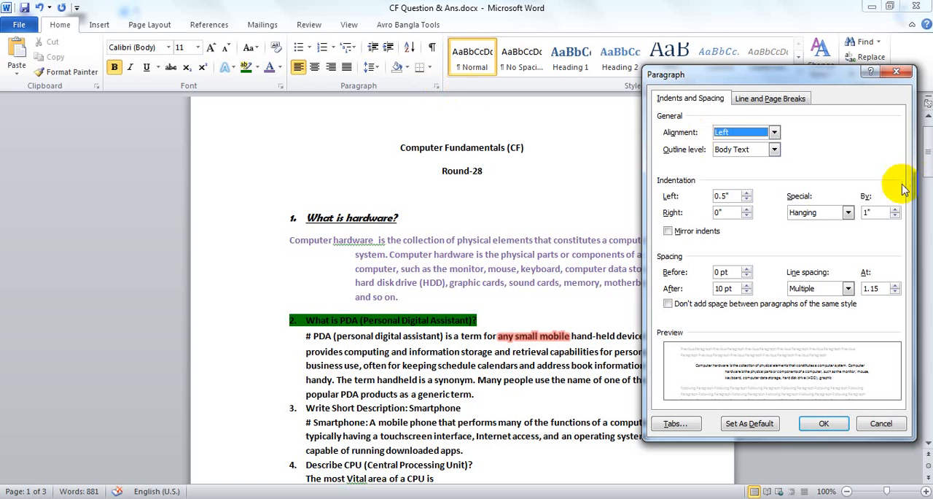
click(829, 423)
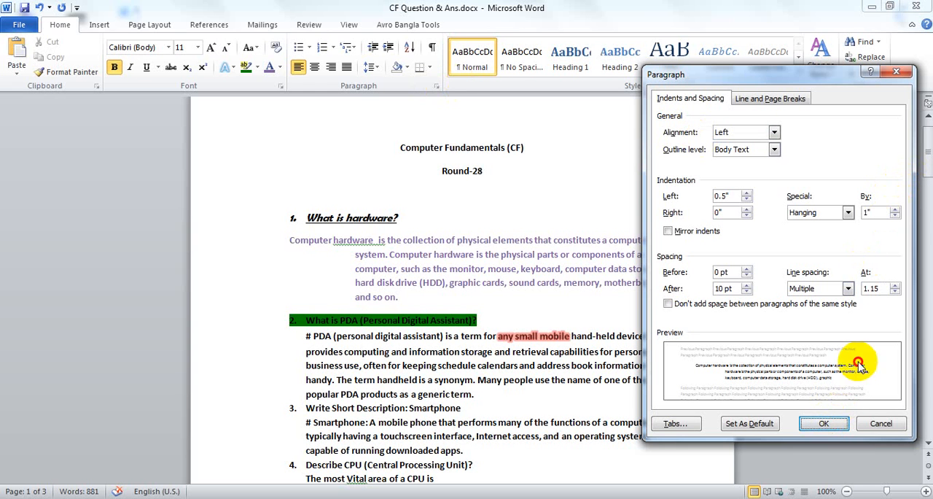
click(822, 213)
click(810, 224)
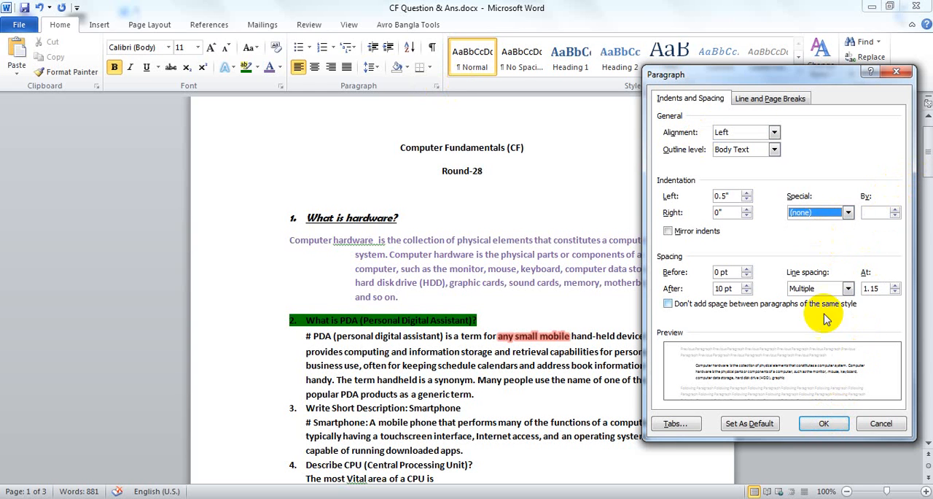
click(823, 423)
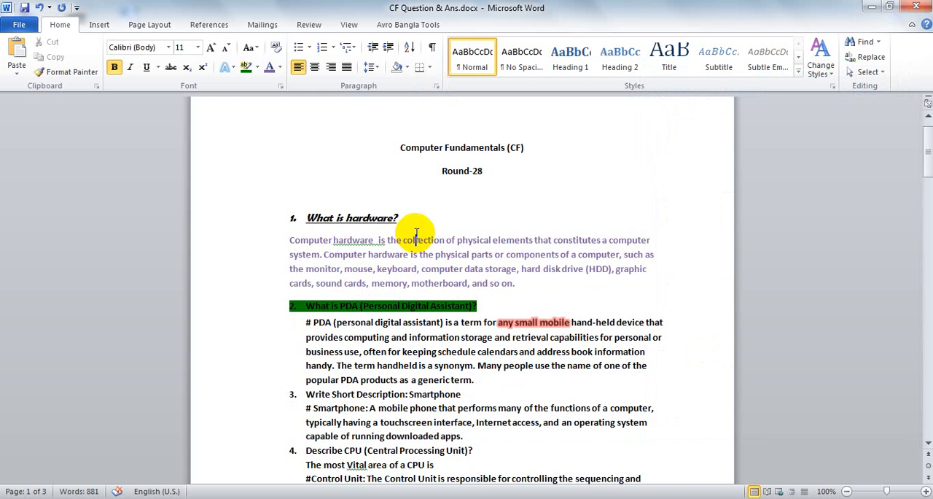
Apply the Heading 2 style to the whole first answer paragraph and close the Navigation pane
scroll(416, 234, down, 8)
scroll(408, 218, up, 8)
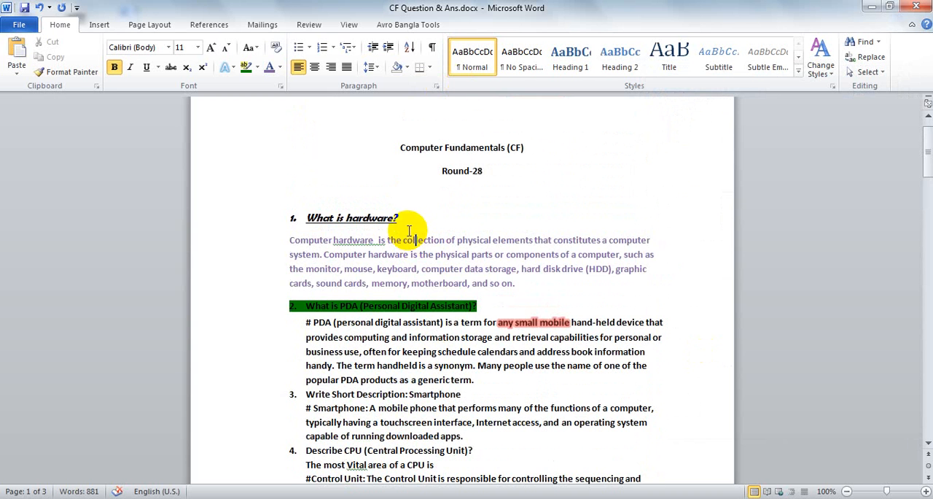
drag(518, 284, 285, 240)
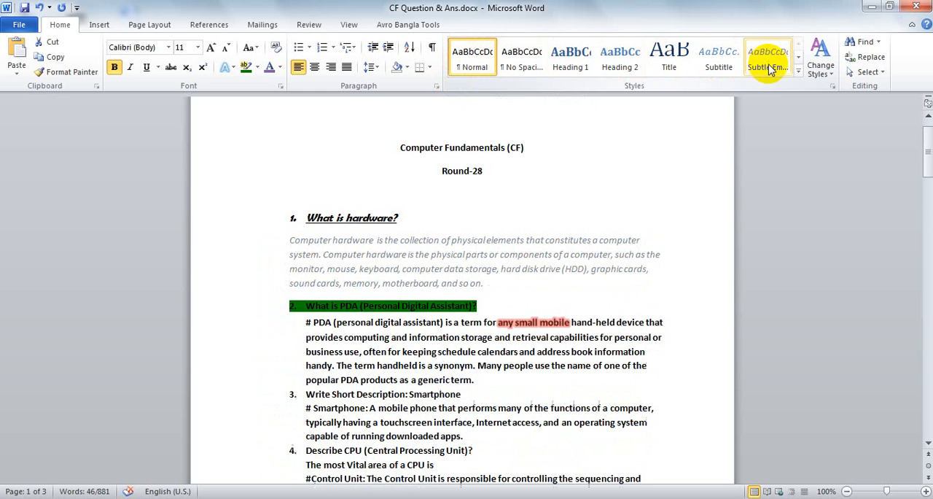
click(798, 70)
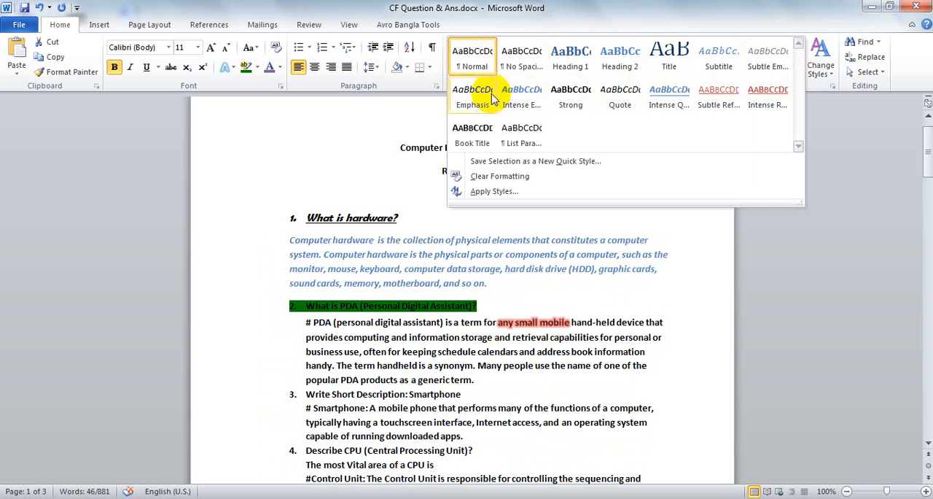
click(604, 66)
click(434, 273)
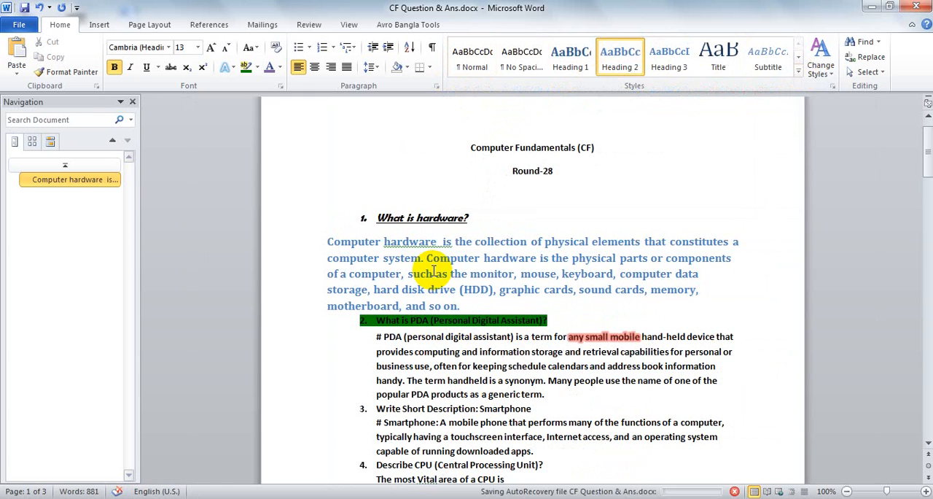
click(133, 102)
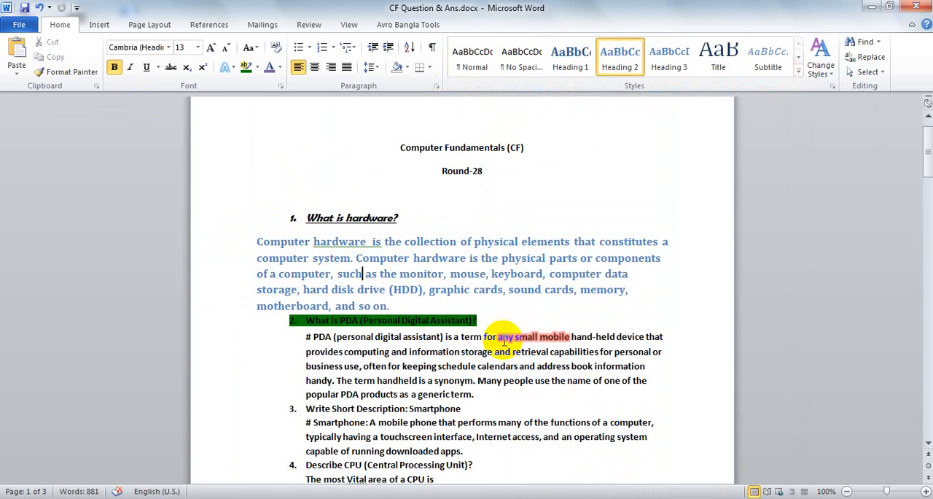
double_click(415, 320)
click(425, 290)
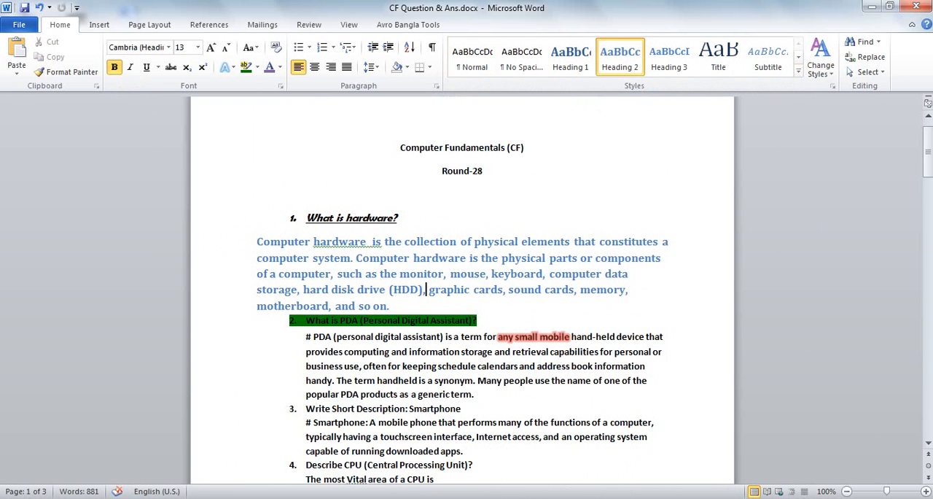
Save the first answer's formatting as a new quick style named Style1
click(831, 75)
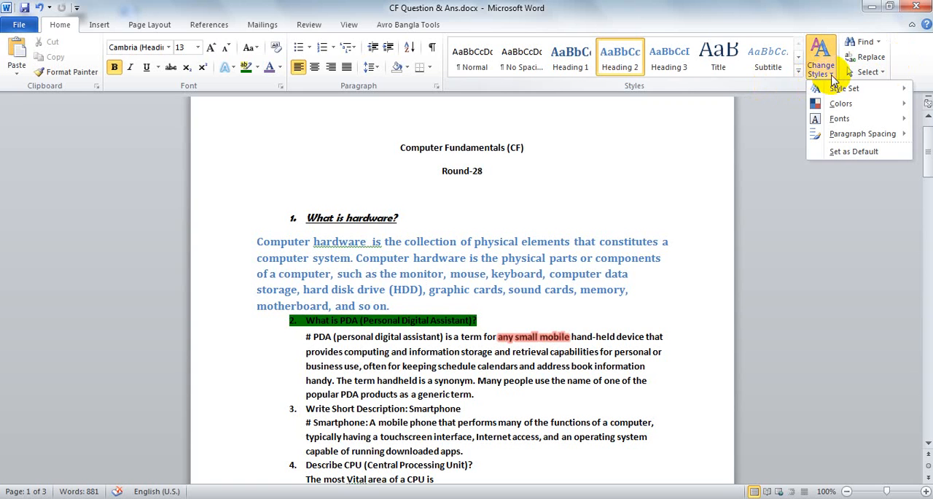
click(831, 75)
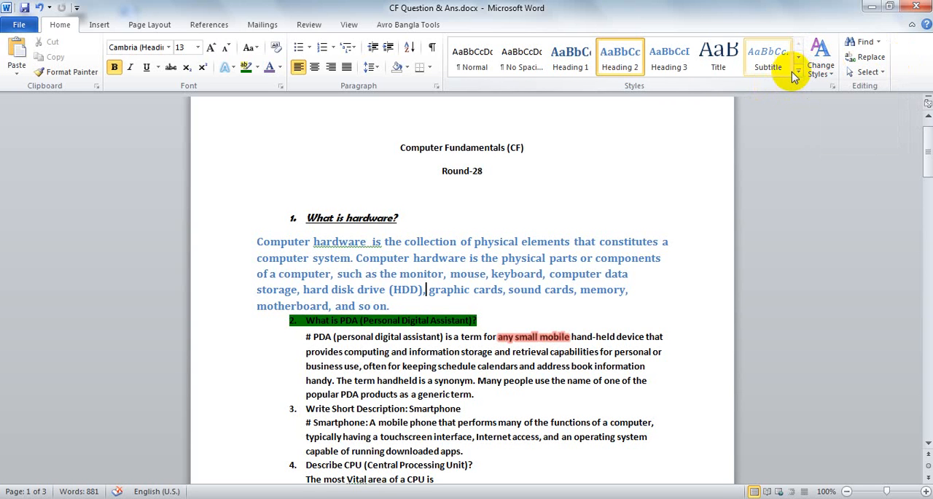
click(799, 71)
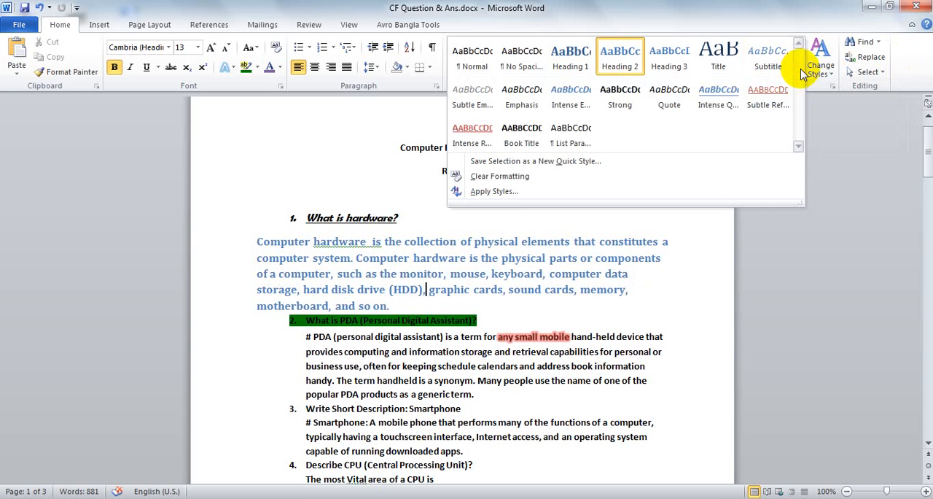
click(493, 161)
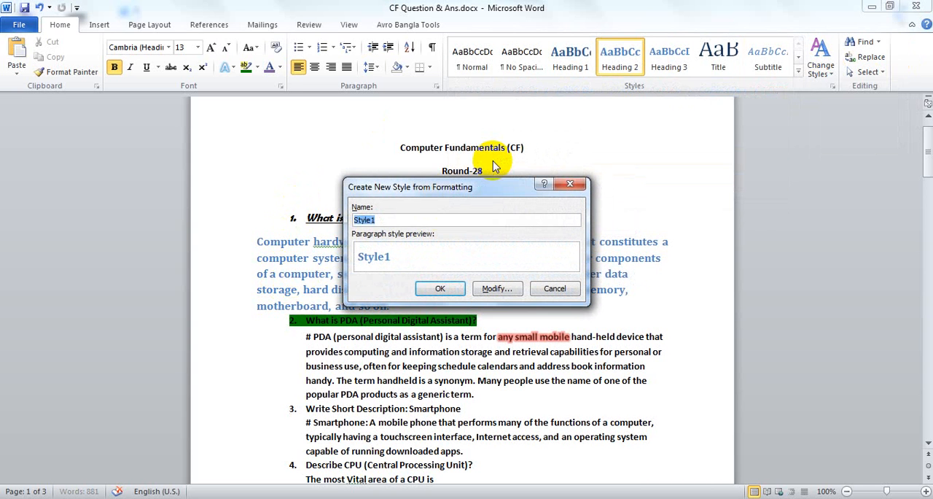
click(439, 289)
scroll(510, 328, down, 9)
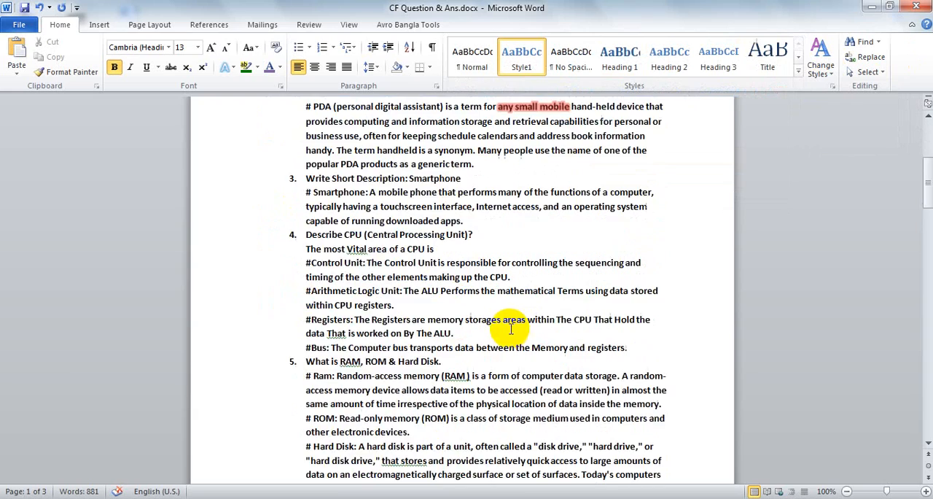
scroll(427, 246, up, 10)
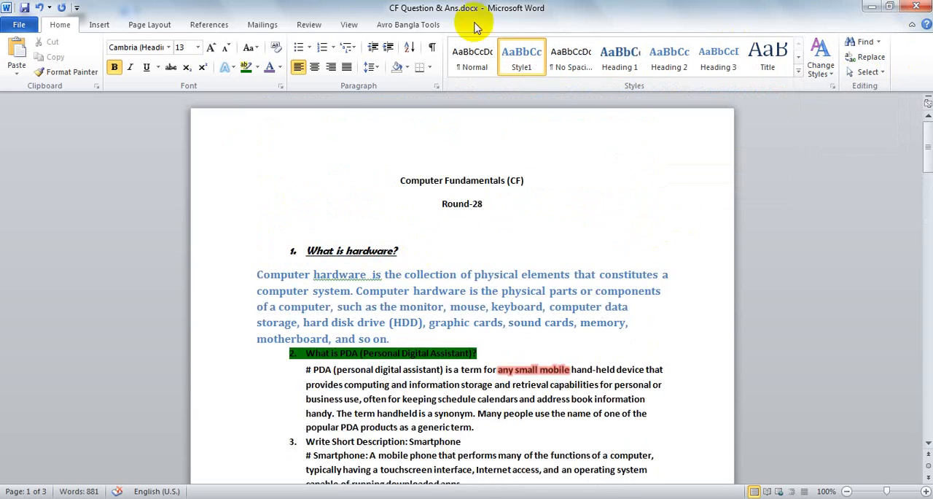
scroll(410, 329, down, 5)
scroll(410, 330, down, 15)
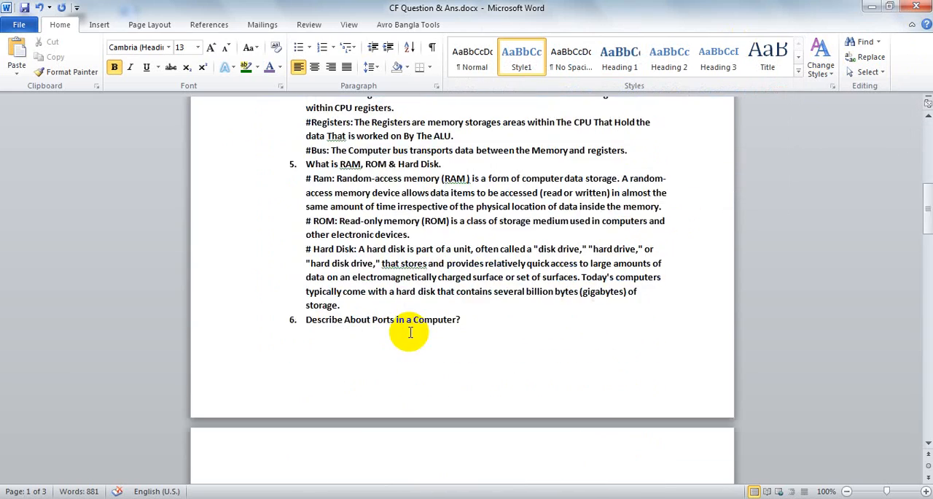
scroll(411, 331, up, 15)
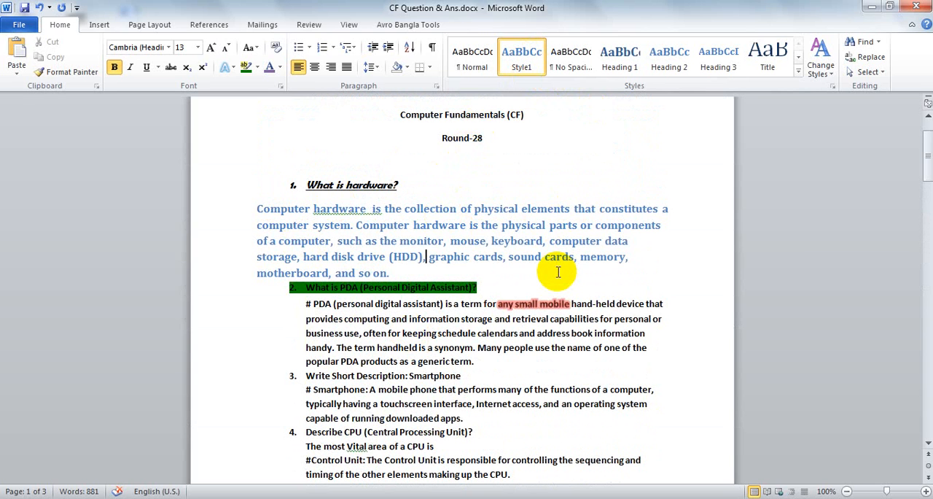
click(645, 84)
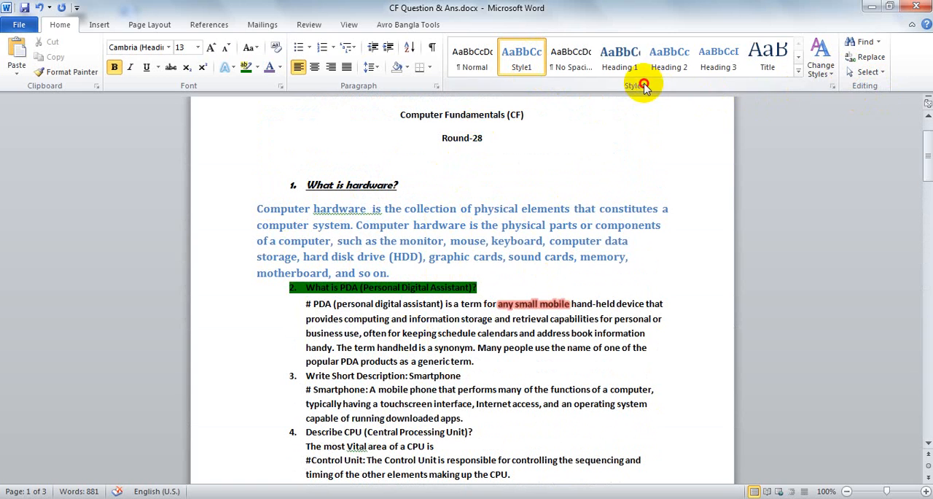
click(798, 72)
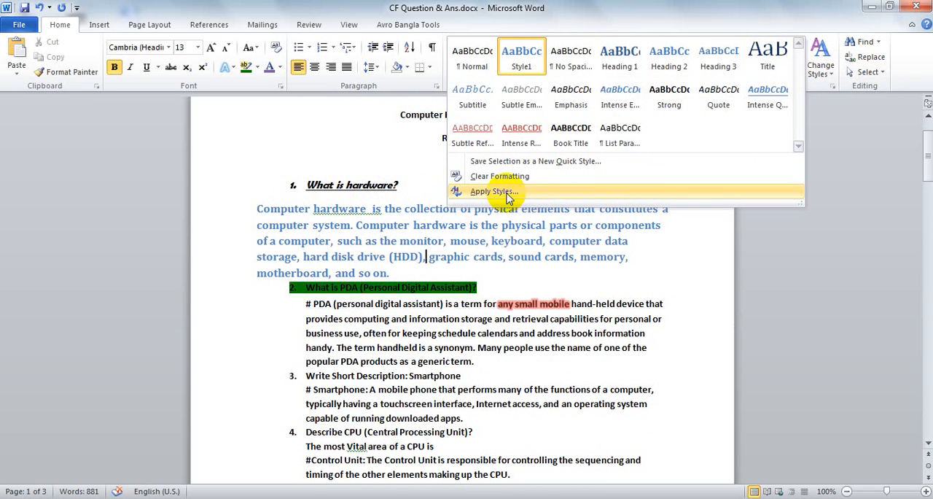
click(876, 127)
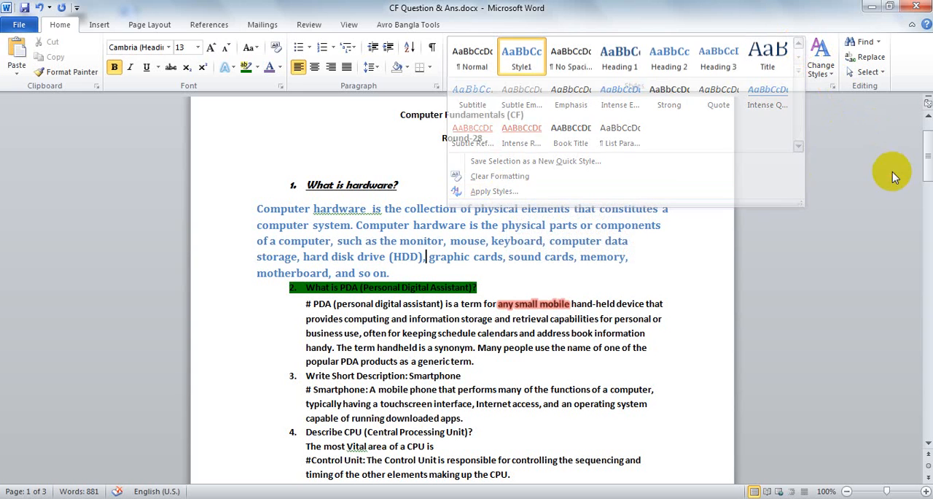
Open the full Styles list beside the document
click(832, 87)
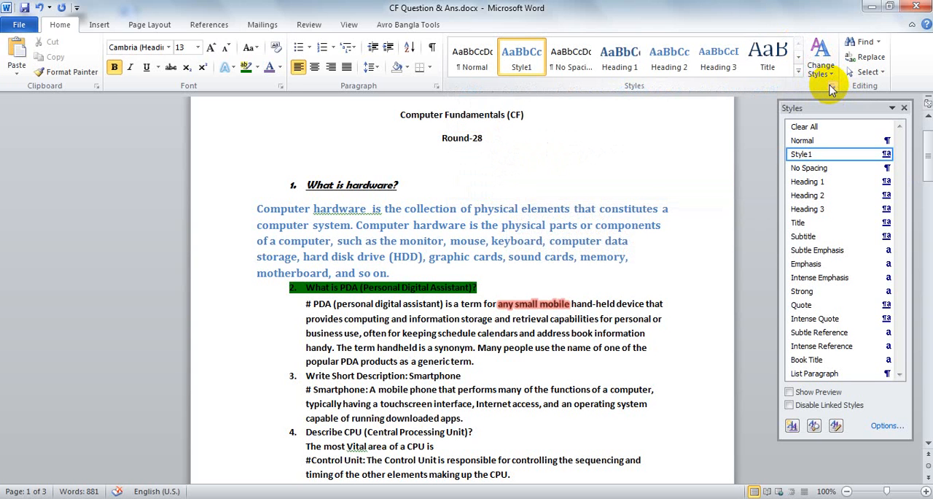
click(824, 70)
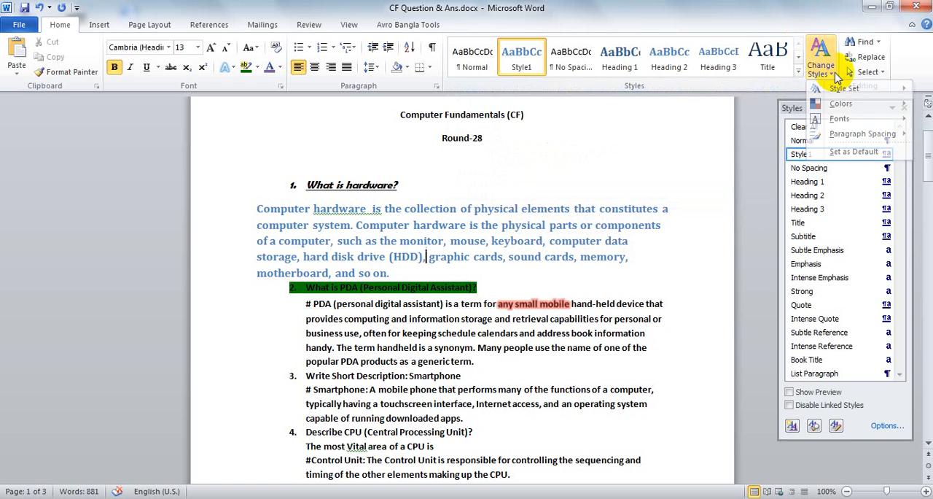
click(835, 72)
scroll(838, 269, down, 7)
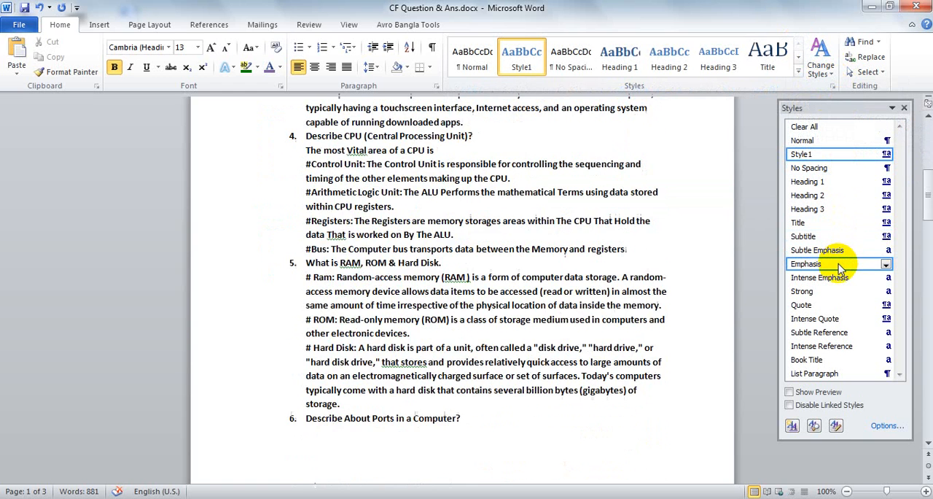
scroll(839, 268, up, 6)
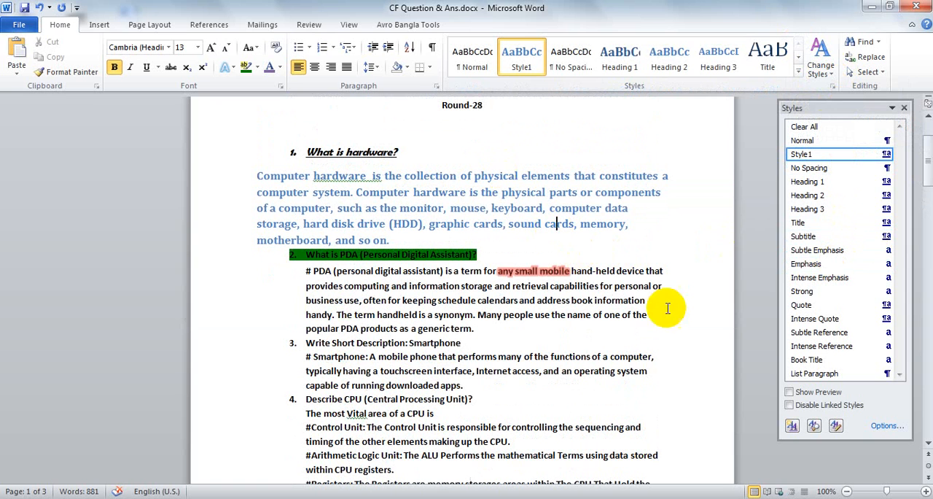
Apply yellow paragraph shading to the whole first answer about computer hardware
click(602, 209)
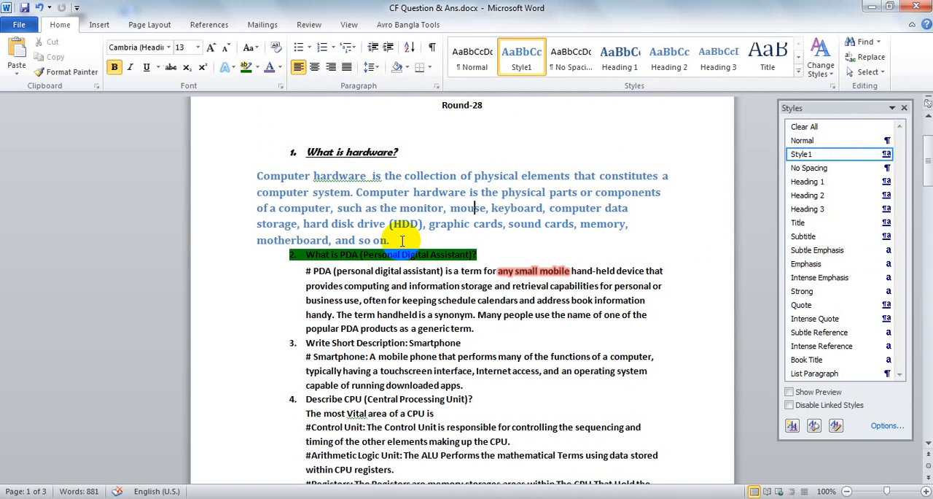
drag(392, 240, 250, 177)
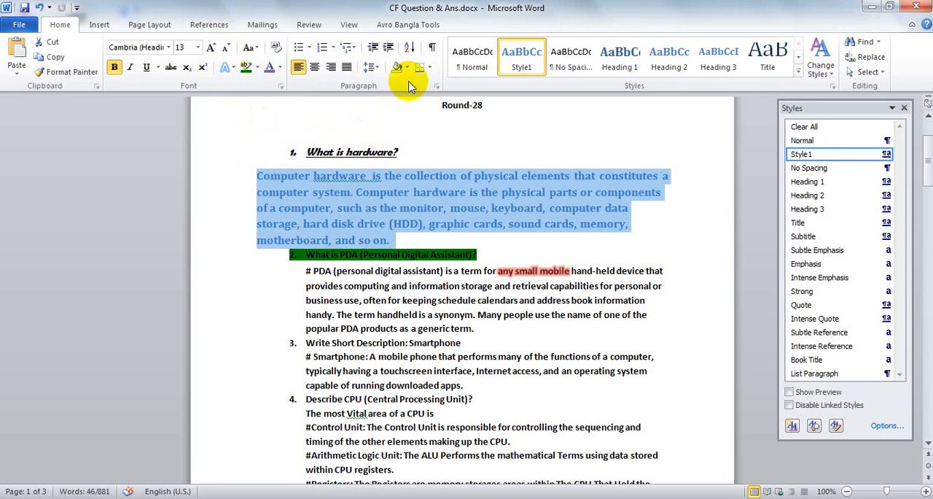
drag(247, 177, 403, 239)
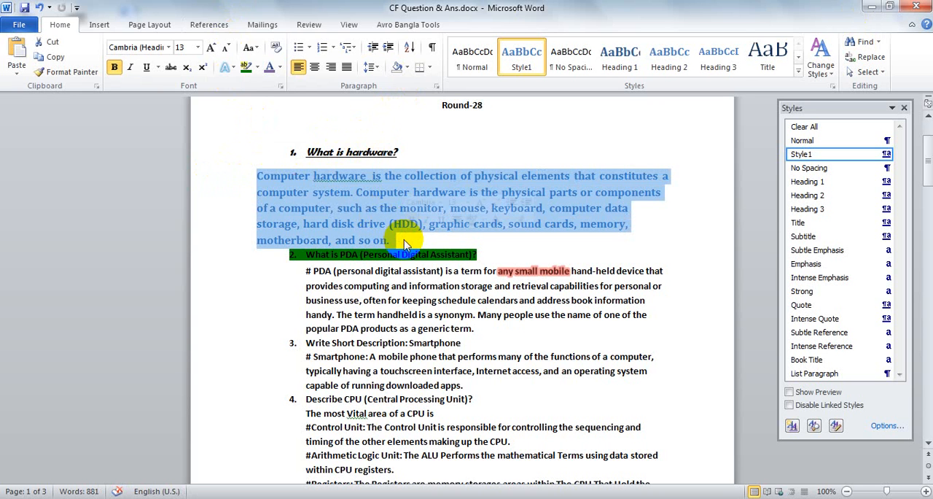
click(408, 67)
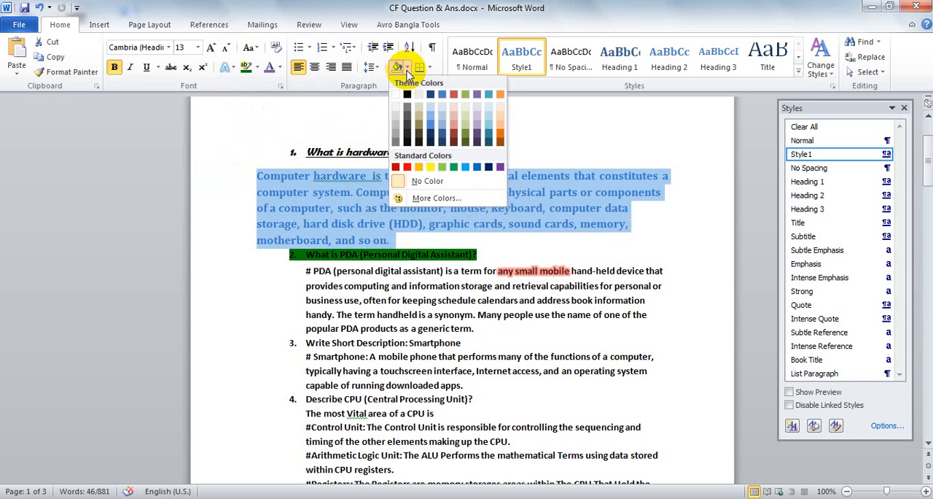
click(429, 168)
click(390, 218)
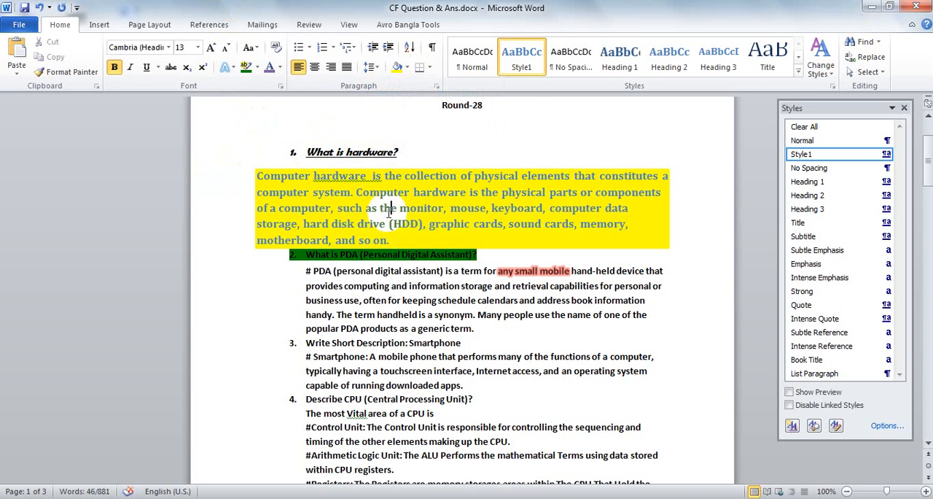
Show paragraph marks and other hidden formatting symbols throughout the document
click(432, 67)
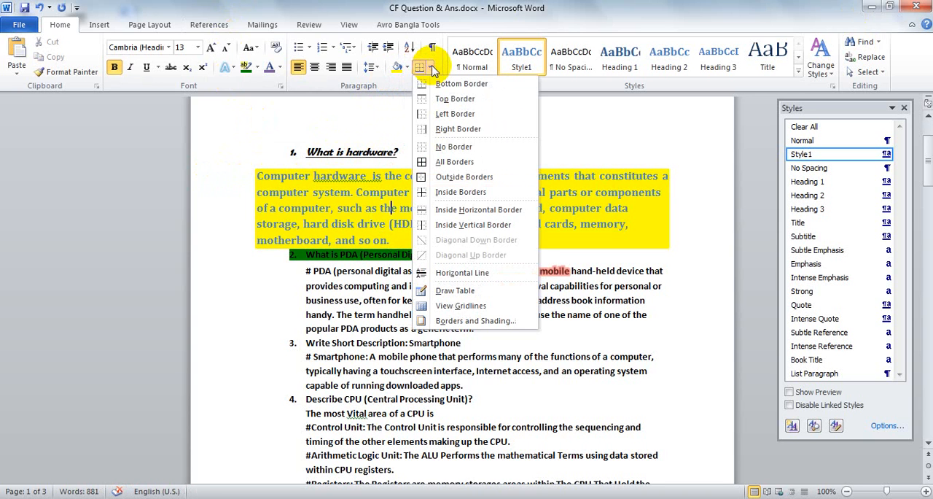
click(432, 68)
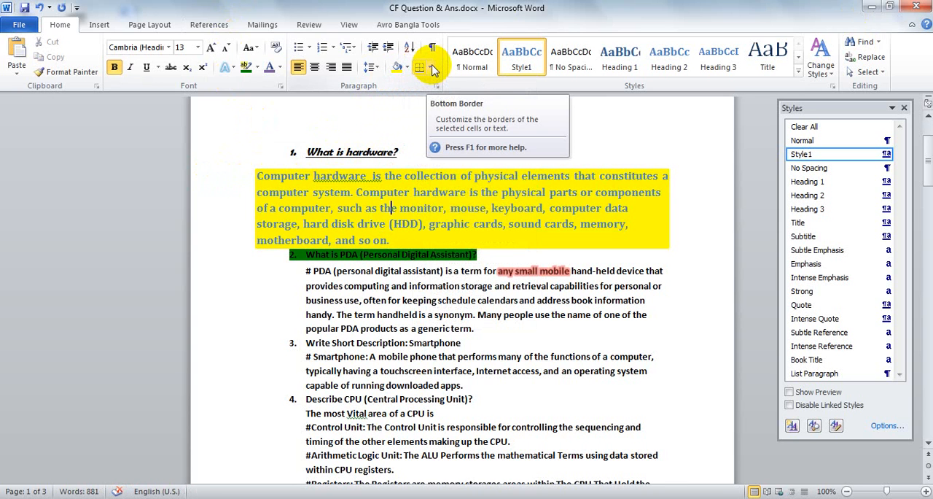
drag(391, 241, 258, 187)
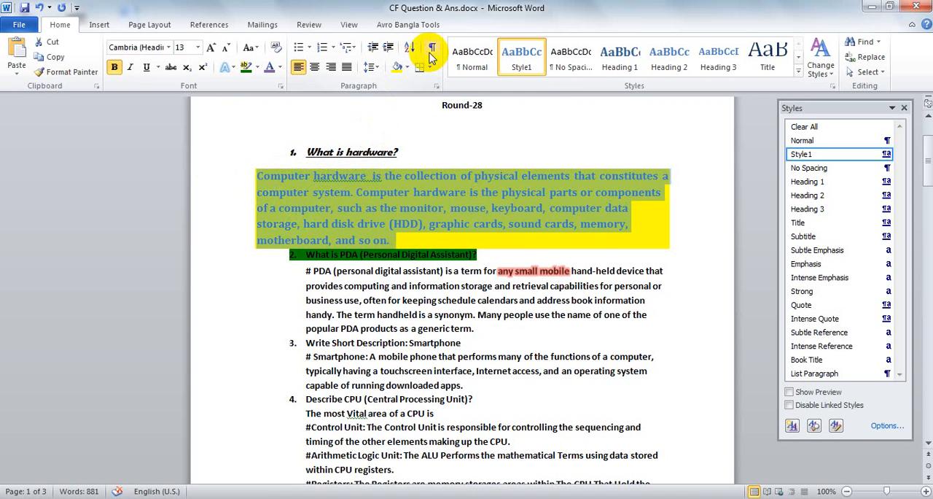
click(432, 49)
click(391, 207)
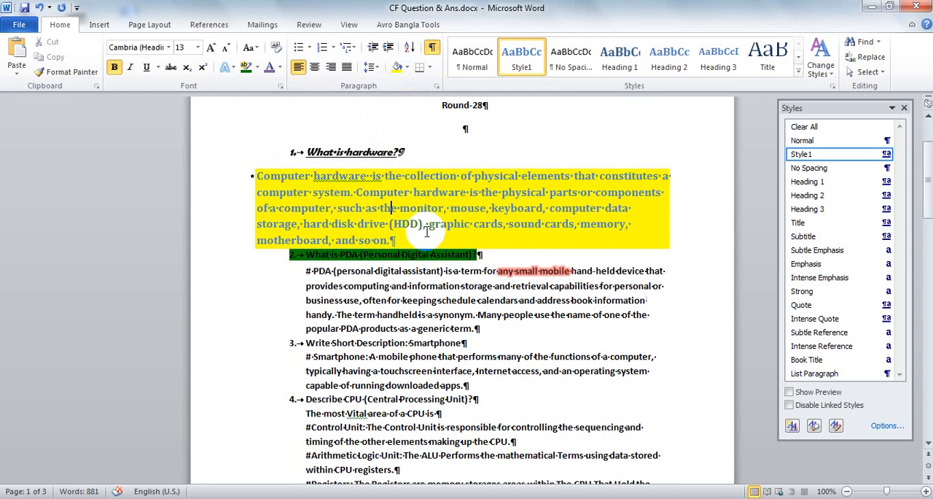
Examine the paragraph marks, space dots and tab arrows across the numbered questions and answers
scroll(427, 229, down, 2)
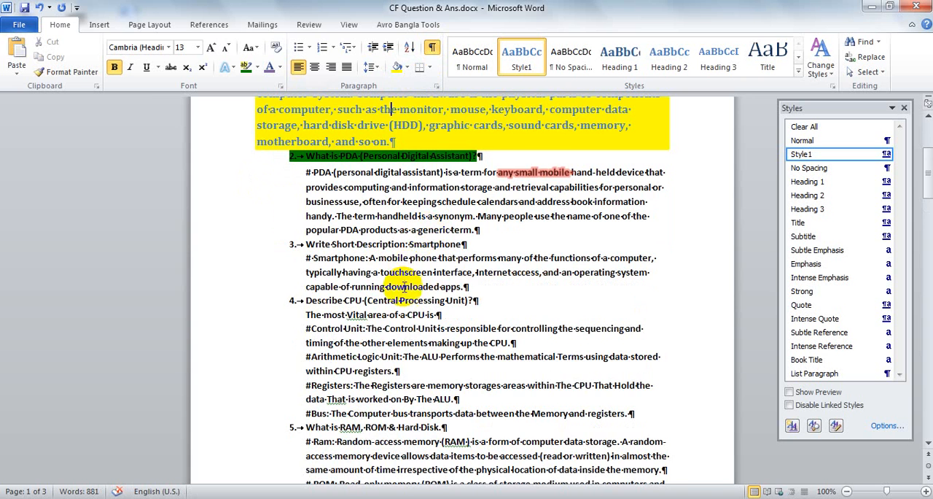
scroll(403, 286, down, 4)
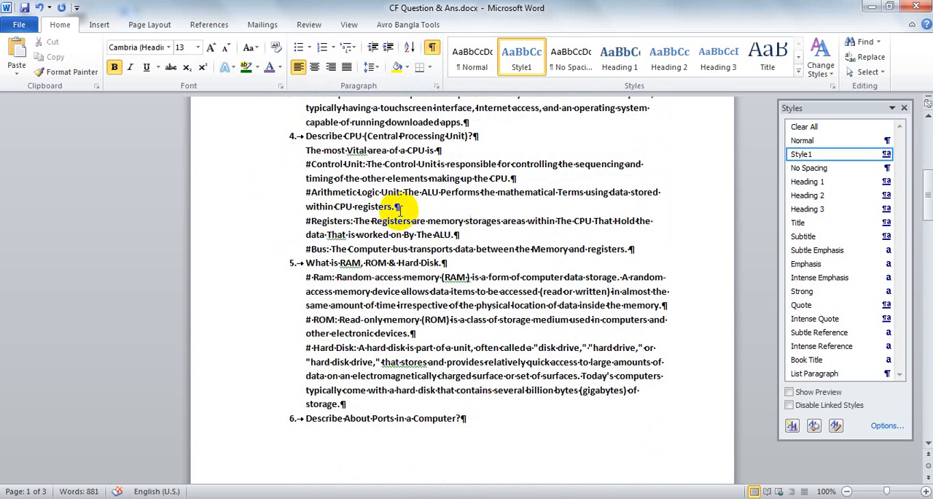
scroll(379, 292, up, 6)
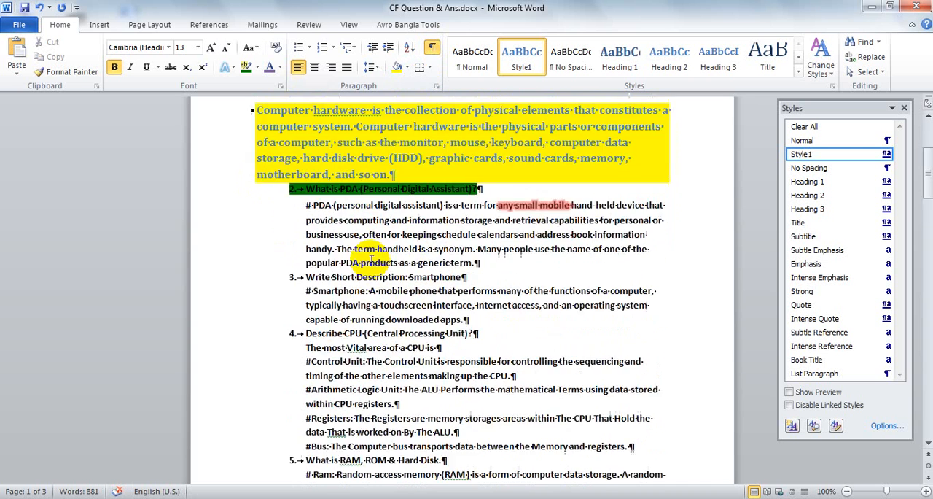
click(377, 310)
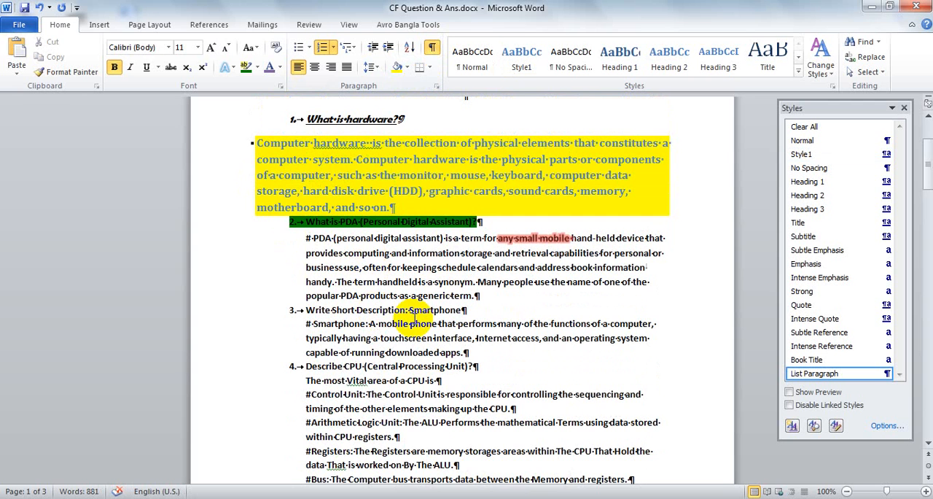
scroll(416, 317, up, 3)
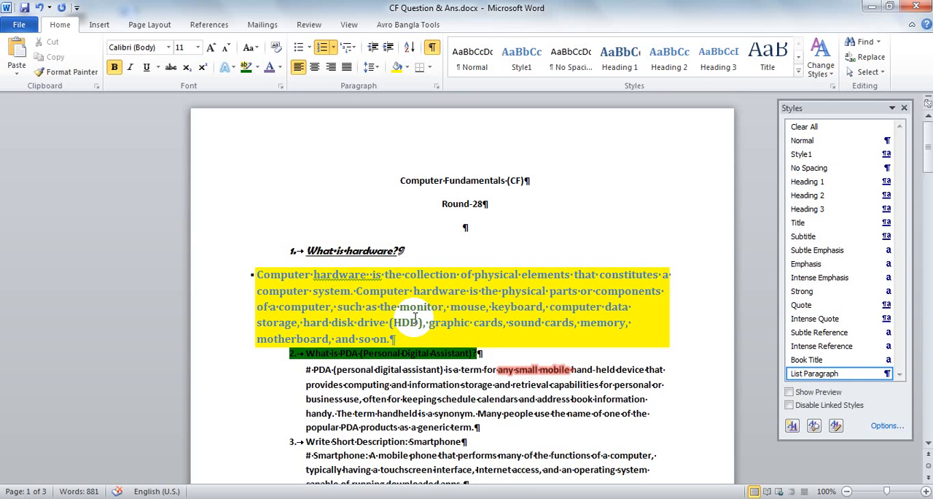
scroll(416, 317, down, 3)
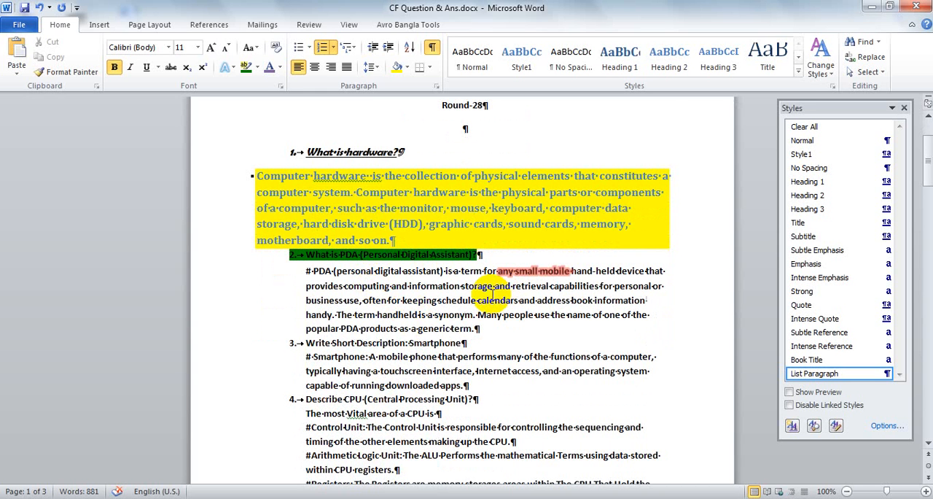
scroll(474, 342, down, 2)
scroll(452, 218, up, 3)
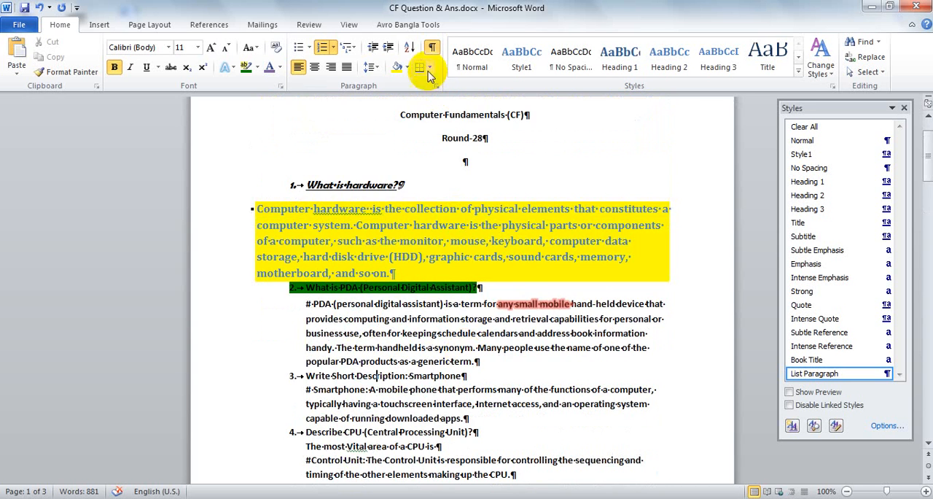
Hide the paragraph marks and other formatting symbols again
click(432, 47)
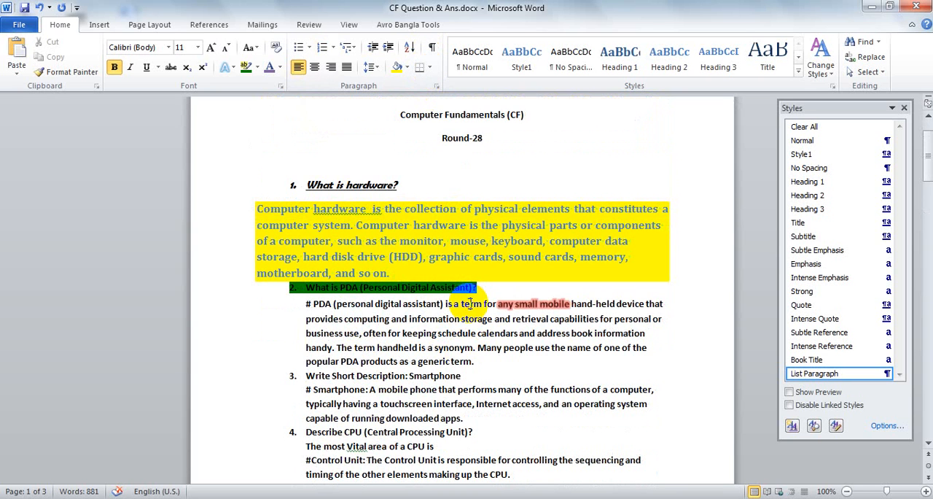
click(470, 303)
scroll(470, 303, up, 2)
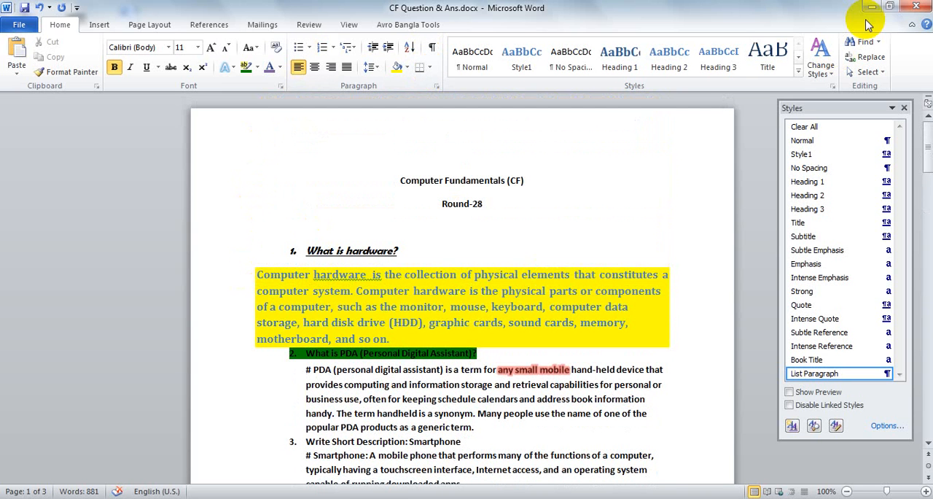
click(878, 44)
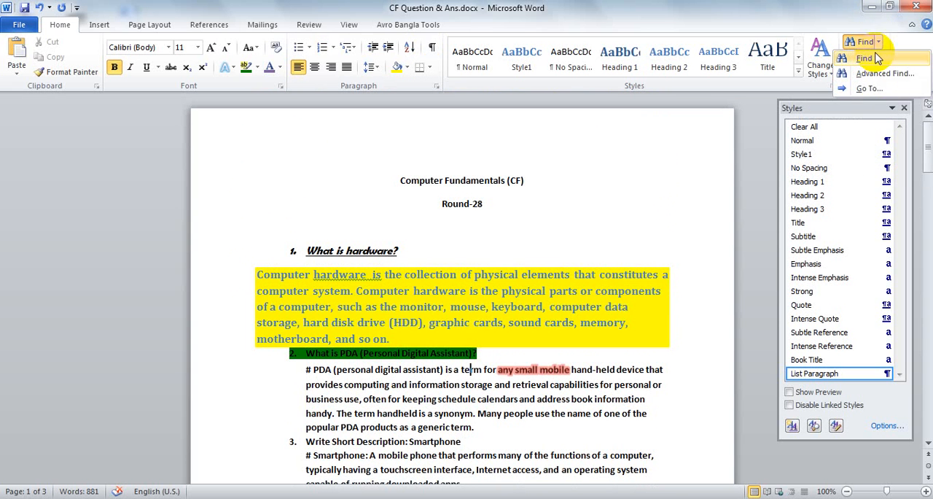
click(597, 197)
scroll(596, 198, down, 13)
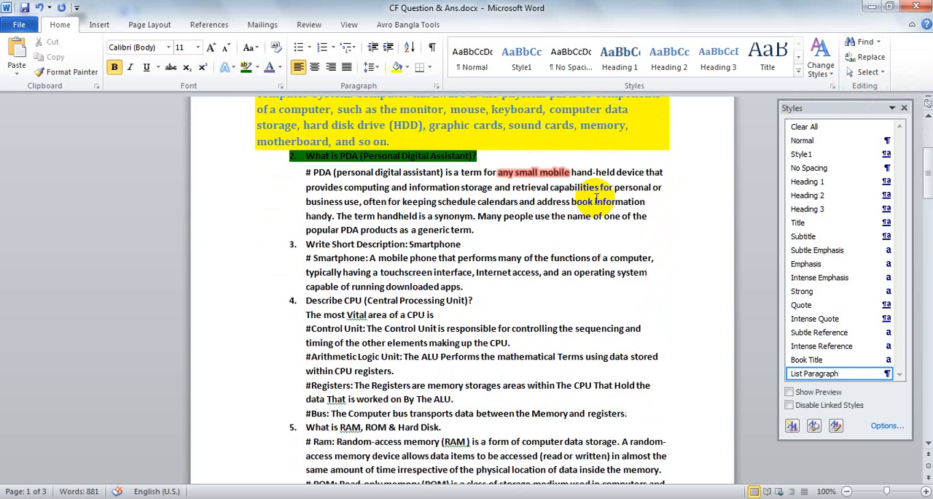
scroll(596, 198, up, 5)
scroll(597, 198, up, 3)
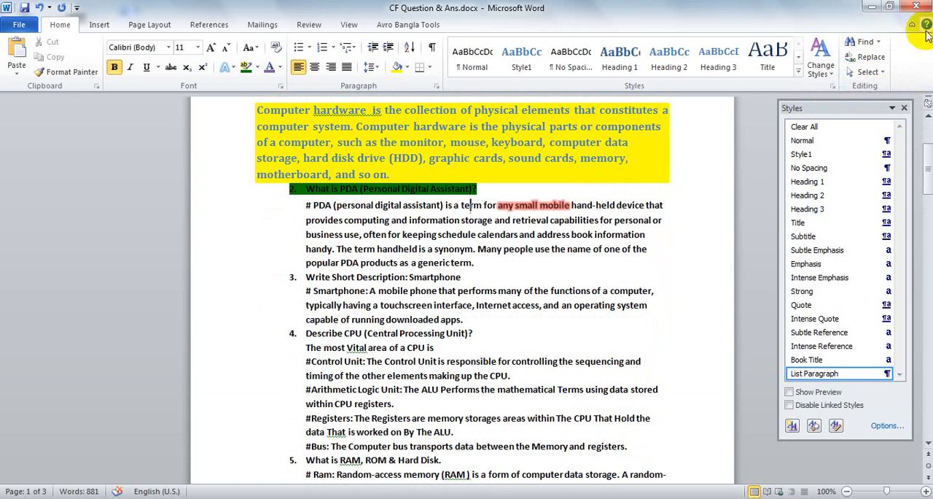
Open Advanced Find, expand its additional search options, and place the cursor in the search text field
click(877, 42)
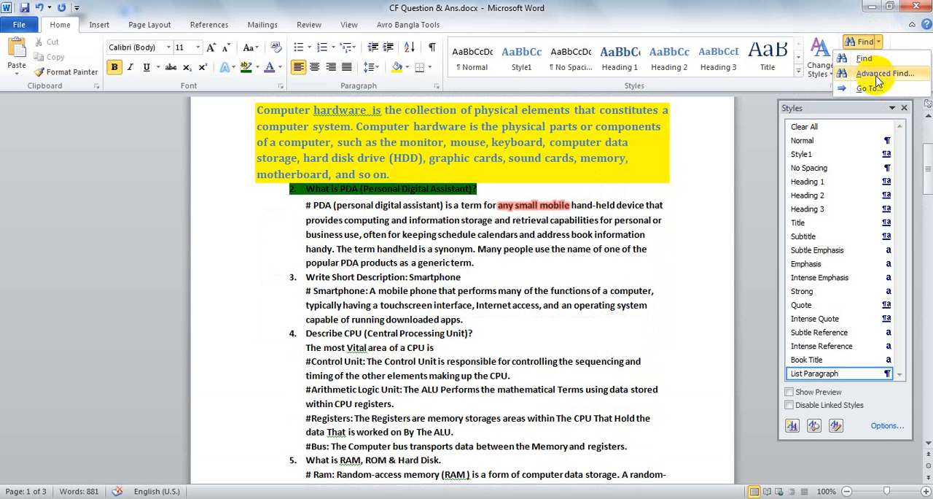
click(878, 75)
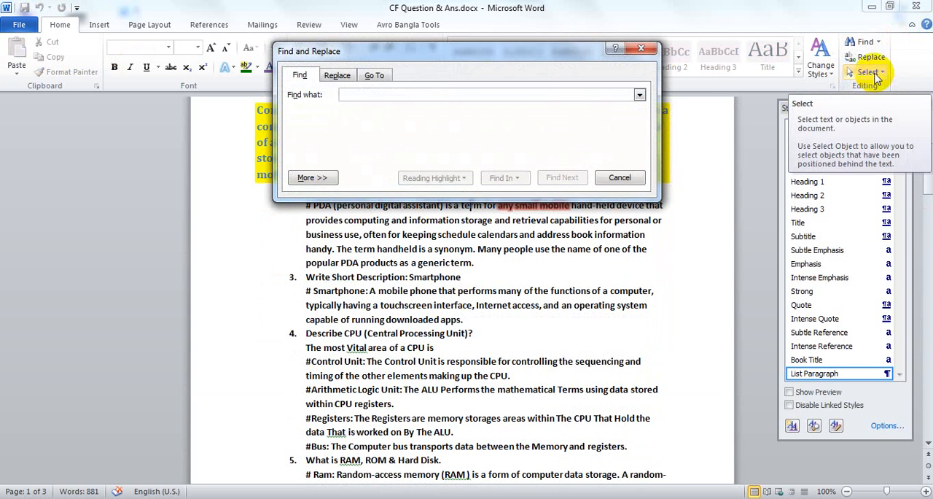
click(312, 178)
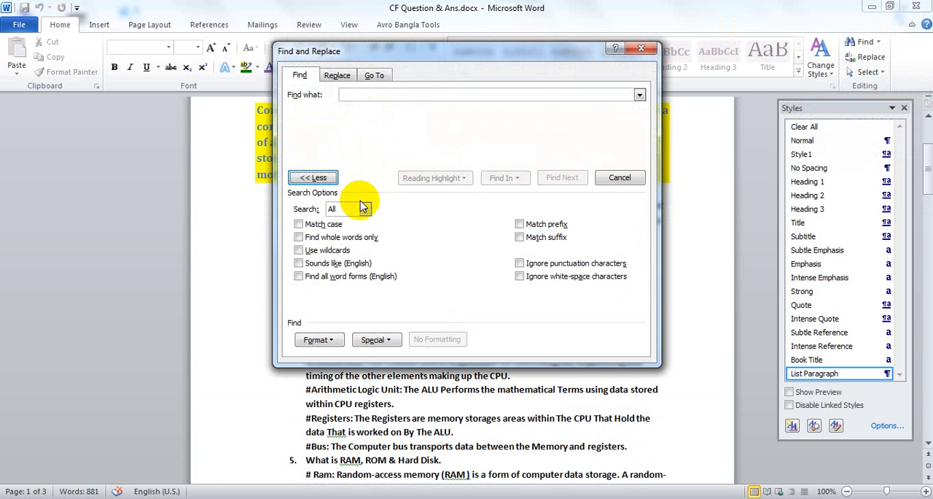
click(374, 96)
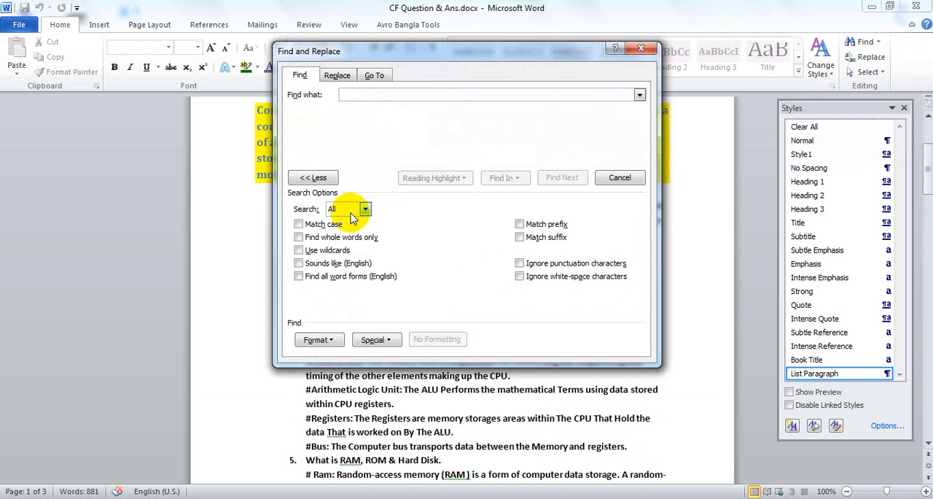
Search the document for "CPU" and step through its successive occurrences, moving the search dialog clear of the text
text(CPU)
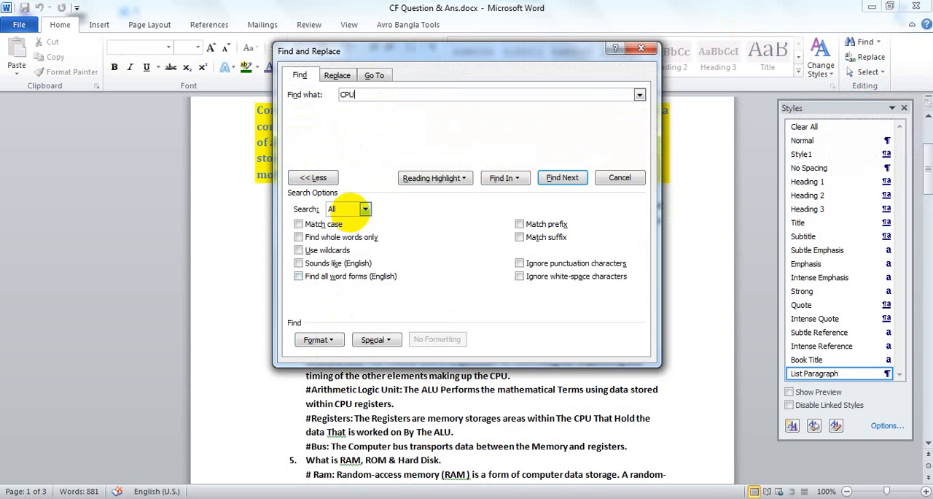
click(560, 176)
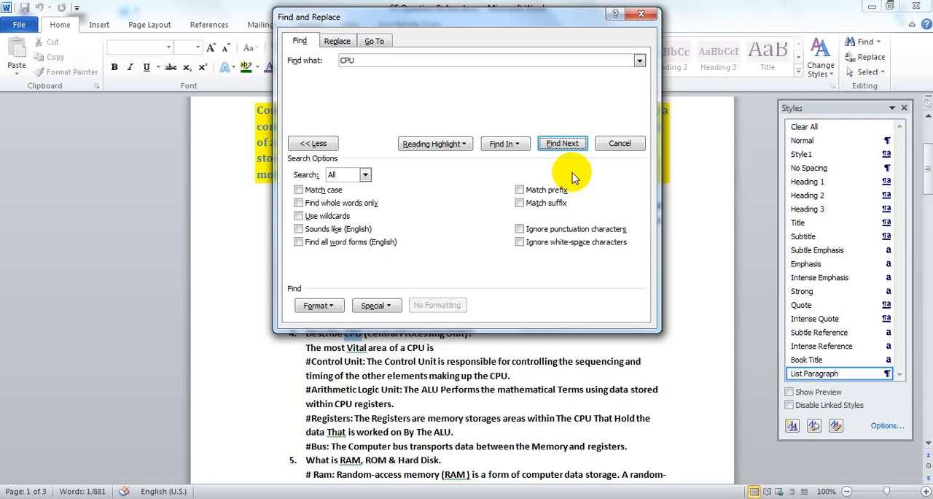
drag(451, 22, 681, 58)
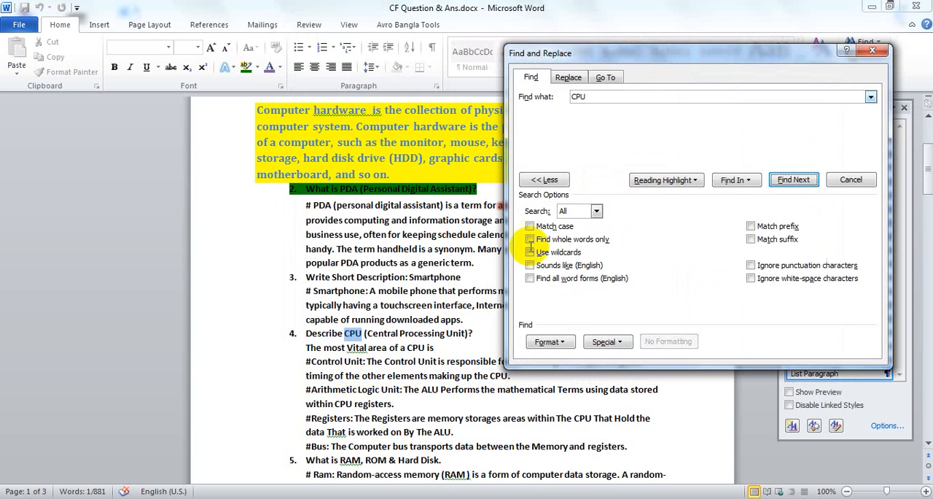
click(798, 180)
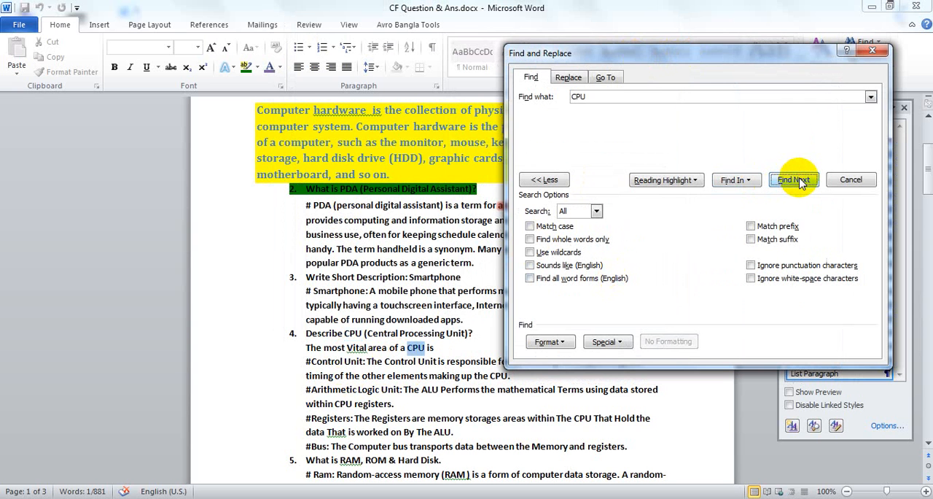
click(799, 180)
click(798, 180)
click(799, 181)
click(798, 181)
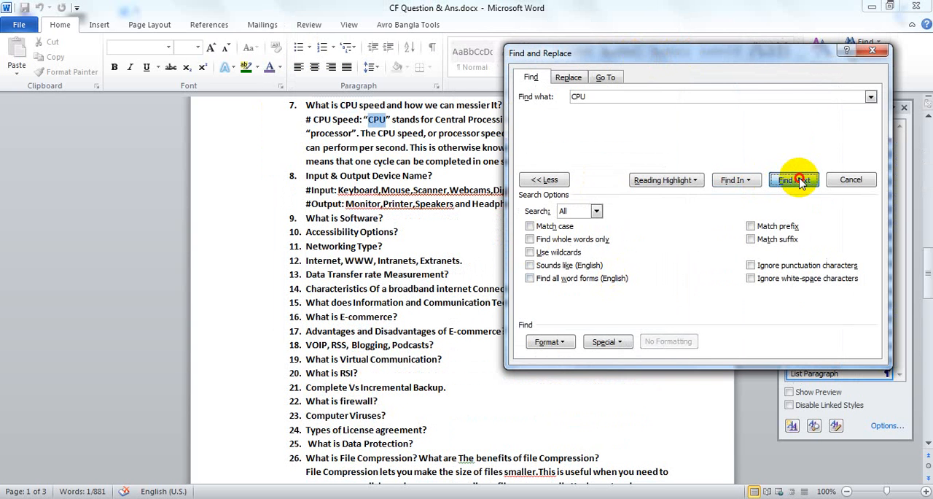
click(799, 181)
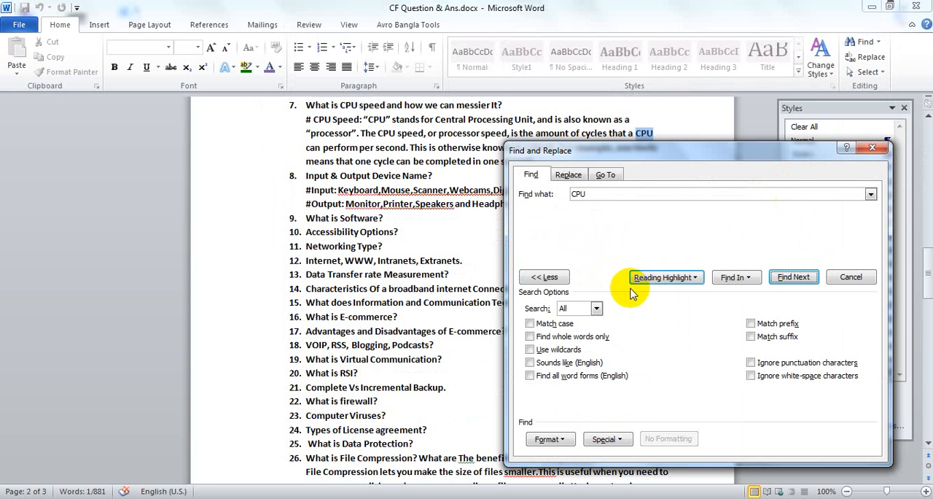
click(597, 308)
click(598, 309)
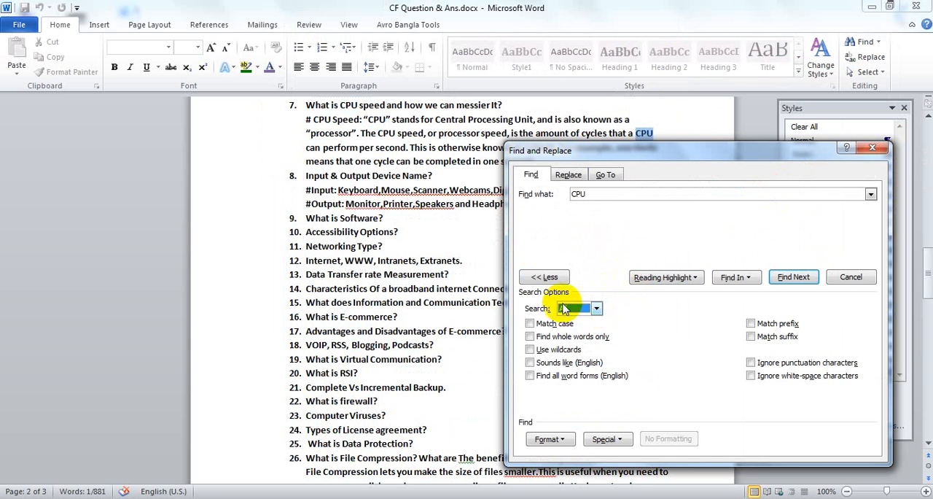
click(545, 277)
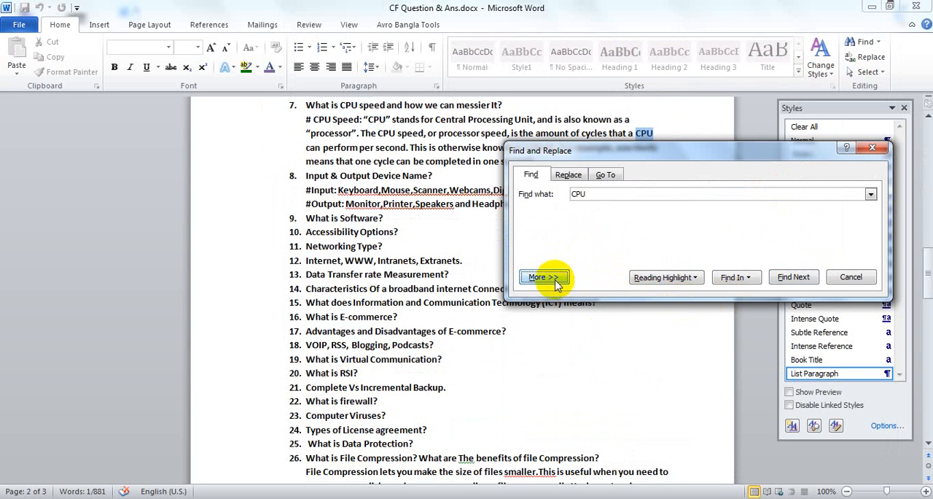
click(553, 278)
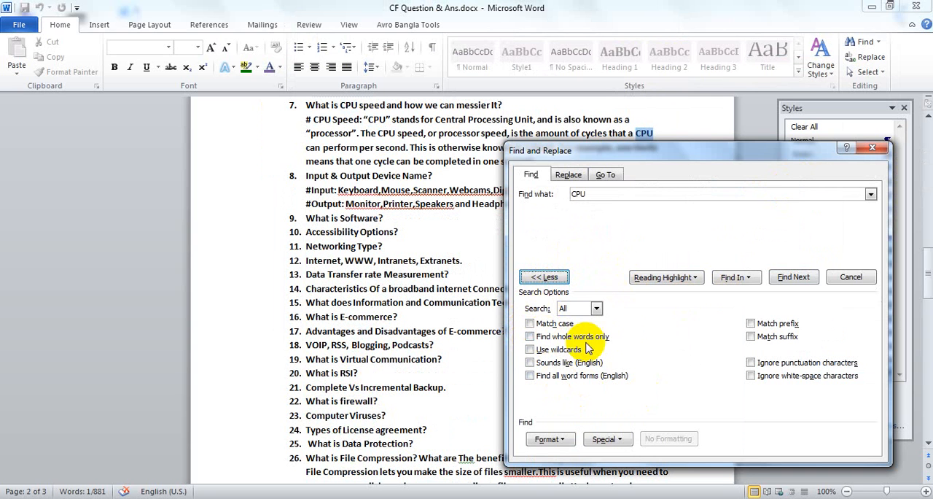
click(596, 309)
click(599, 310)
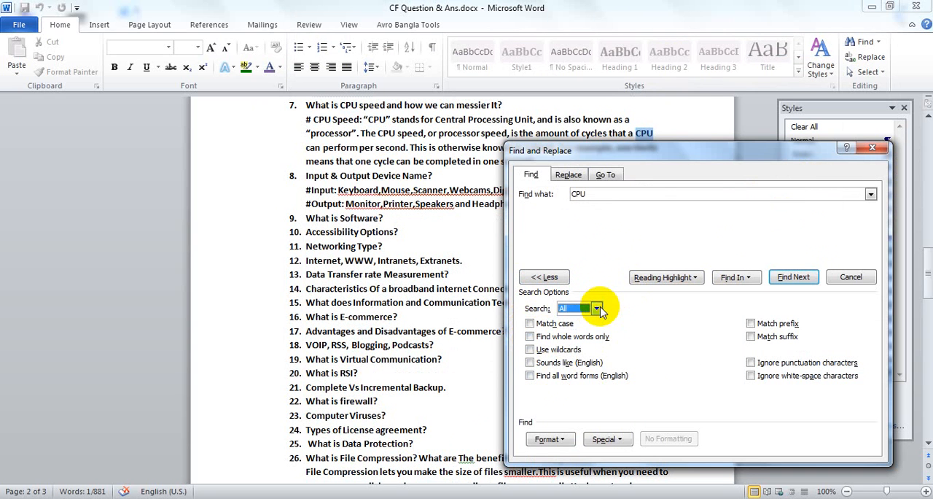
Turn on case matching and search for the next occurrence of "CPU"
click(529, 324)
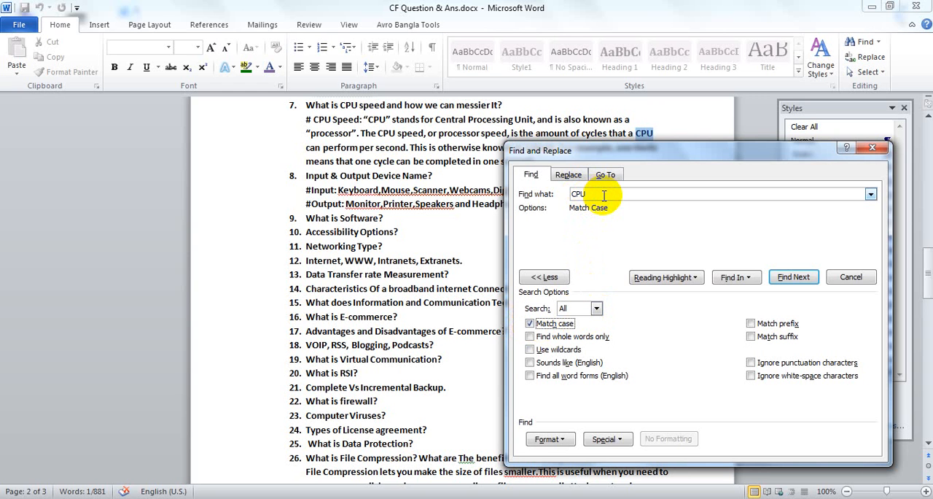
click(793, 277)
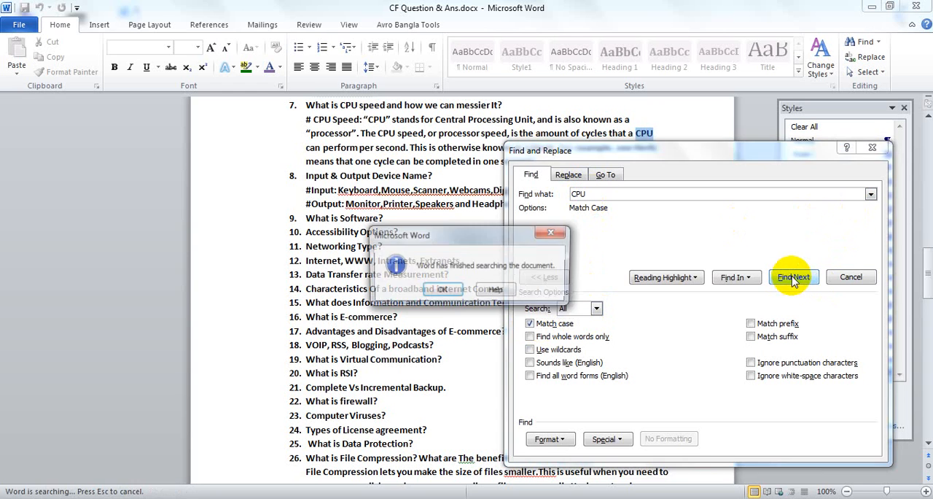
click(439, 290)
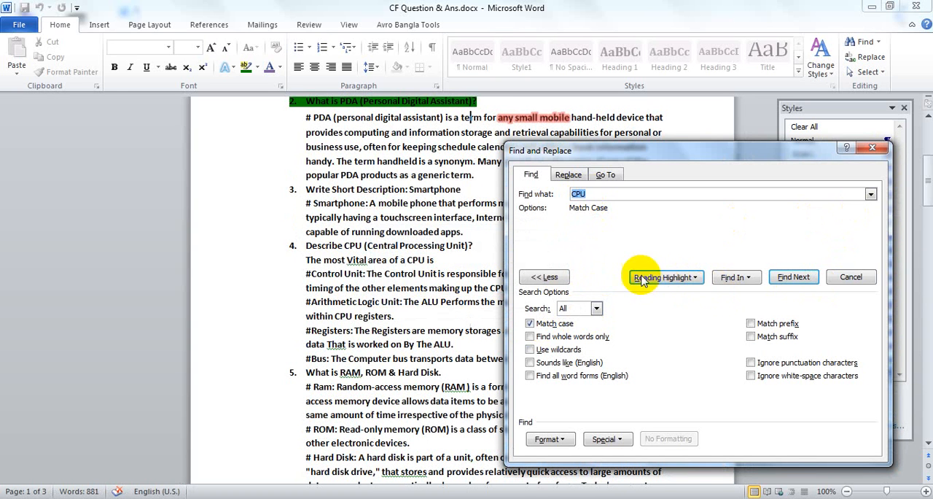
click(696, 277)
click(738, 278)
click(744, 278)
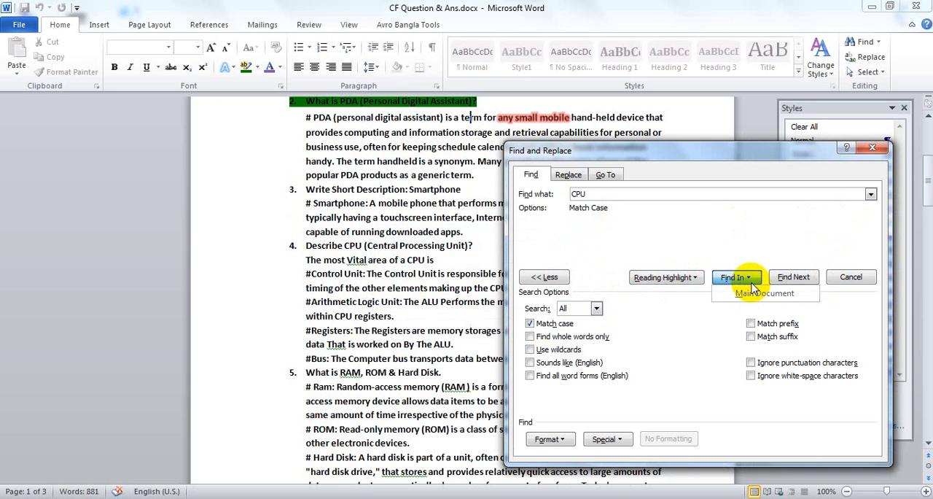
Search for lowercase "cpu" with case matching on, and turn case matching off again
click(543, 194)
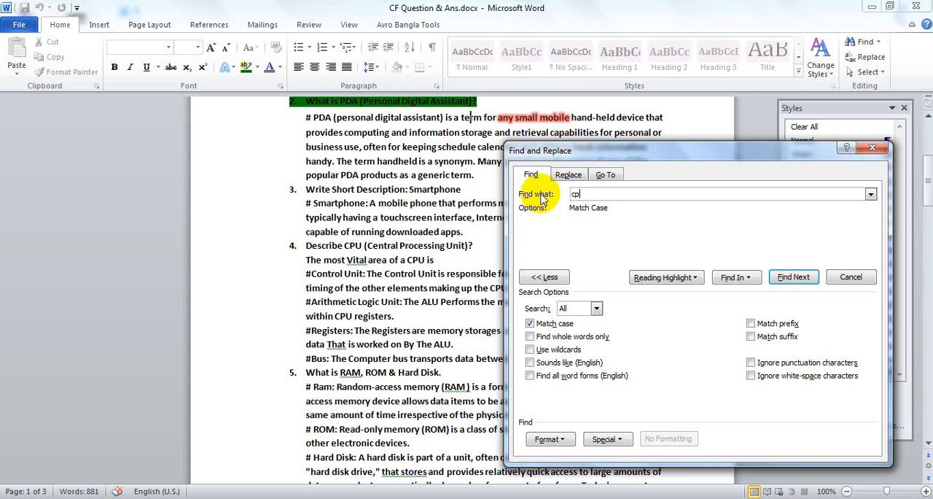
click(793, 277)
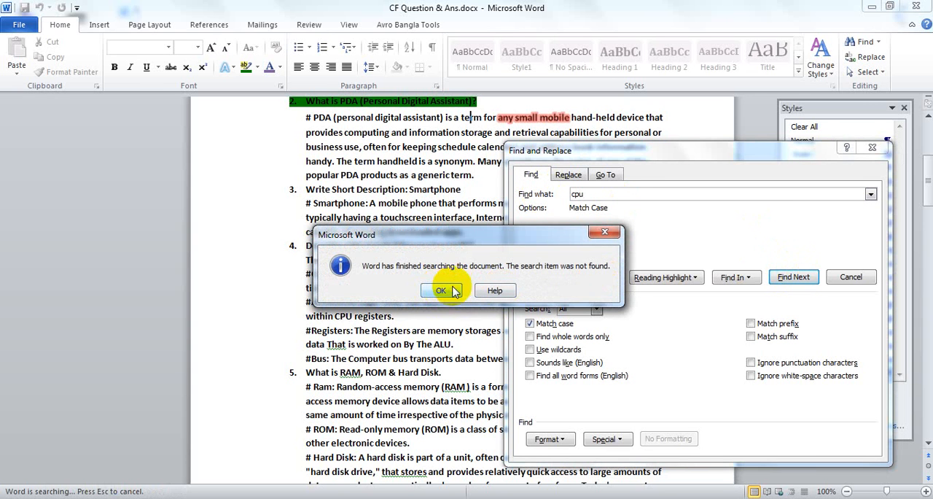
click(498, 290)
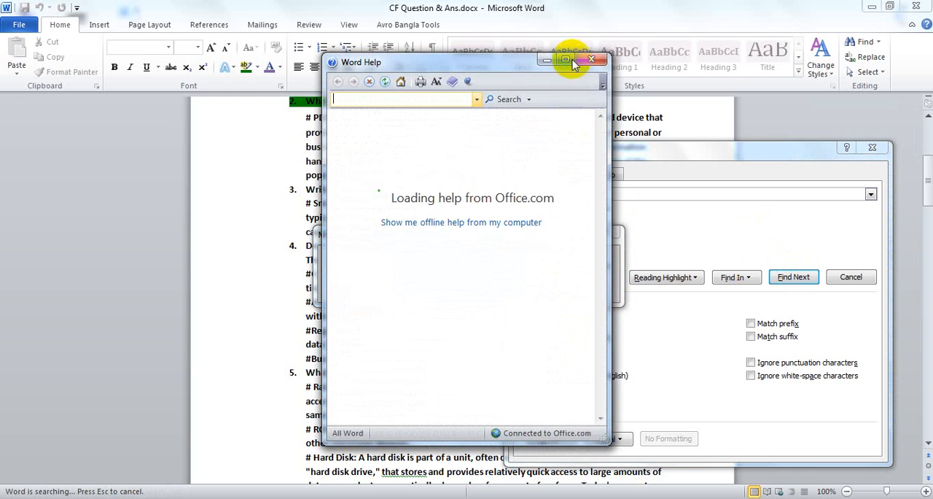
click(590, 63)
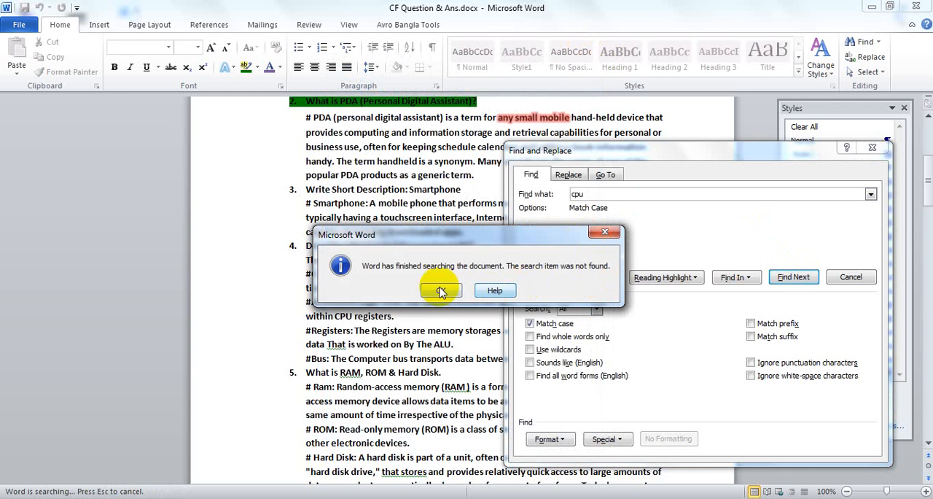
click(439, 287)
click(530, 325)
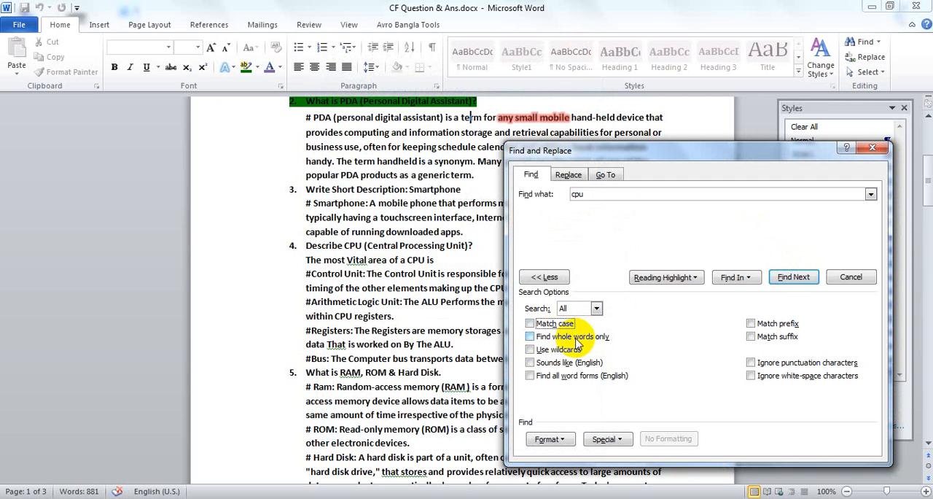
Set up a replacement with "CPU" as the search text and begin the replacement text with "Ce"
click(567, 175)
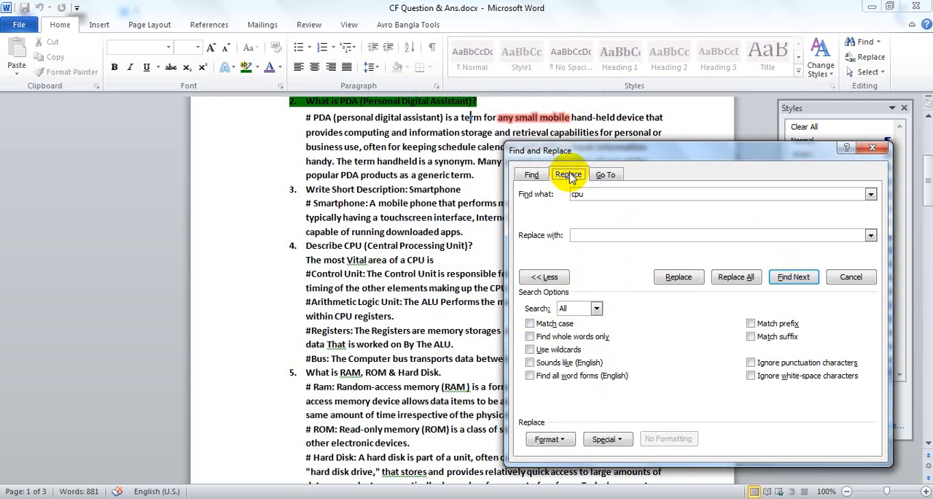
click(576, 194)
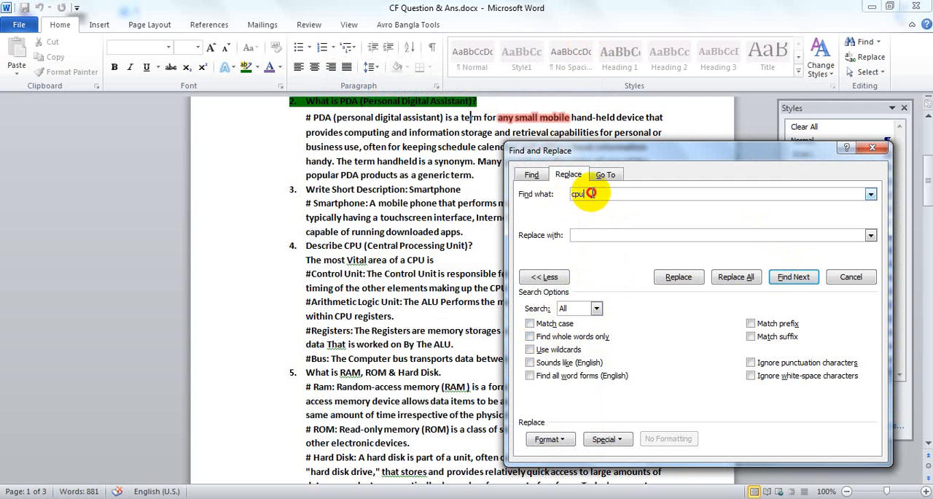
double_click(591, 193)
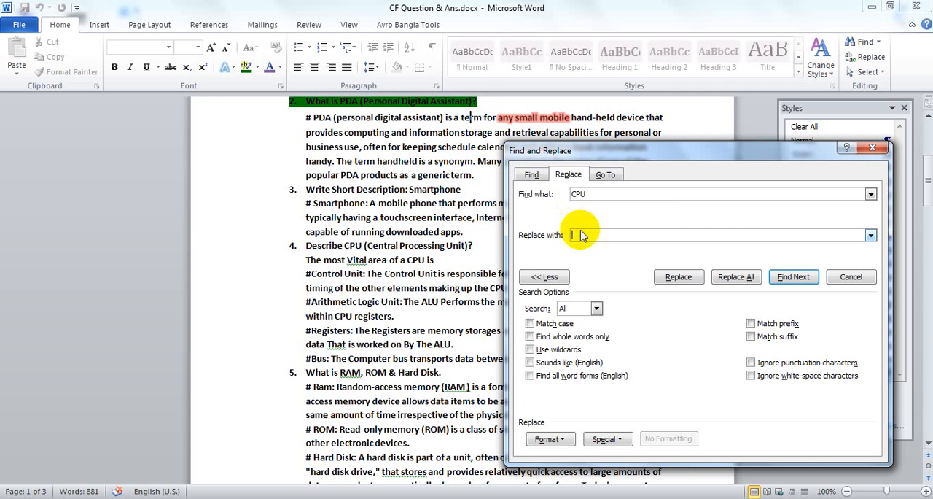
text(Central Processing Unit)
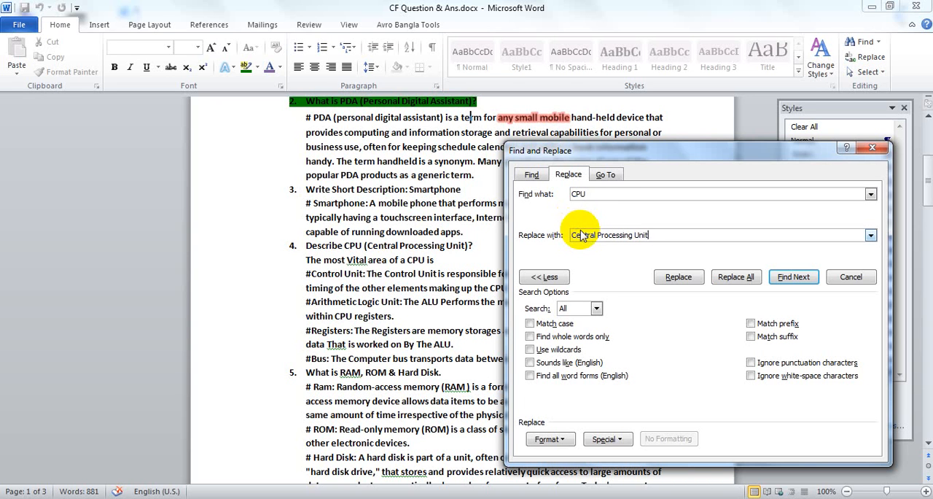
Replace all occurrences of "CPU" with "Central Processing Unit" and close the replacement dialog and the styles list
click(593, 194)
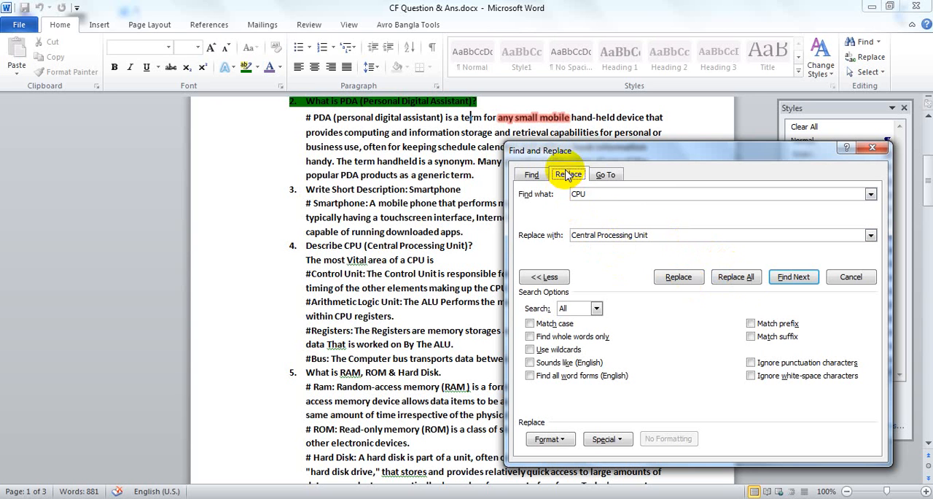
click(613, 194)
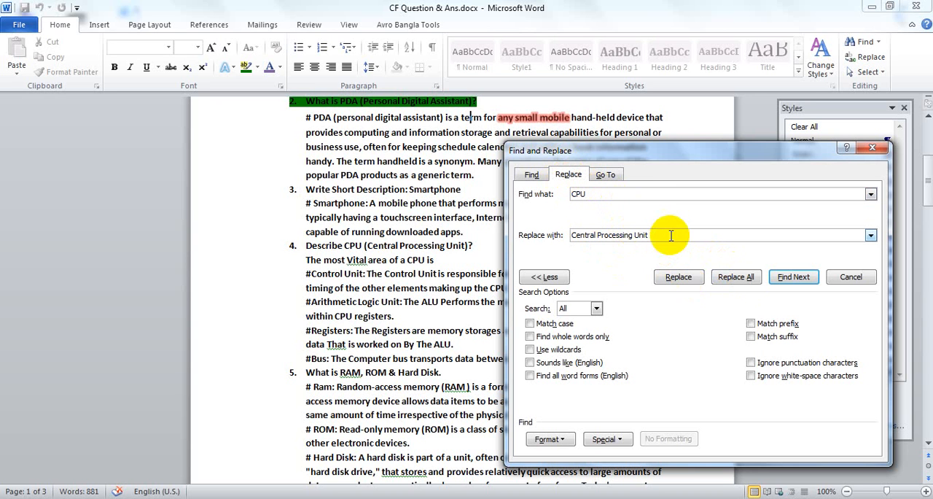
drag(593, 194, 563, 194)
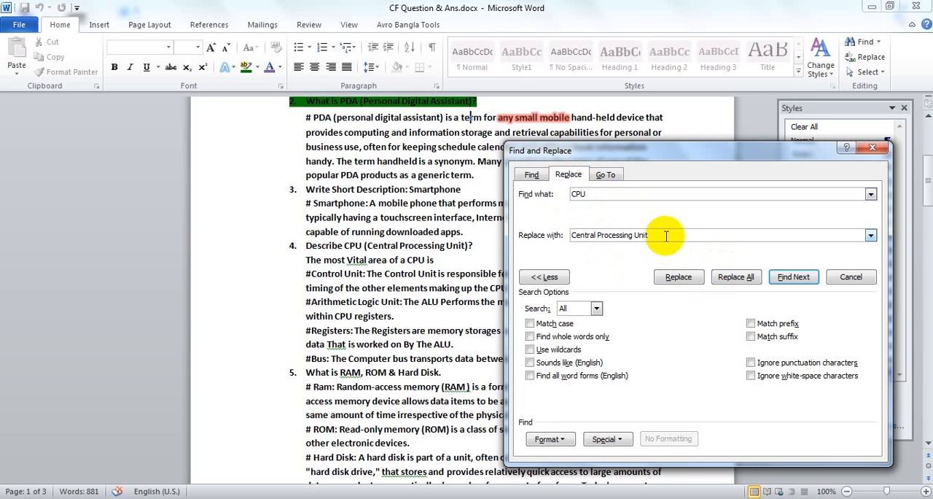
drag(662, 235, 565, 235)
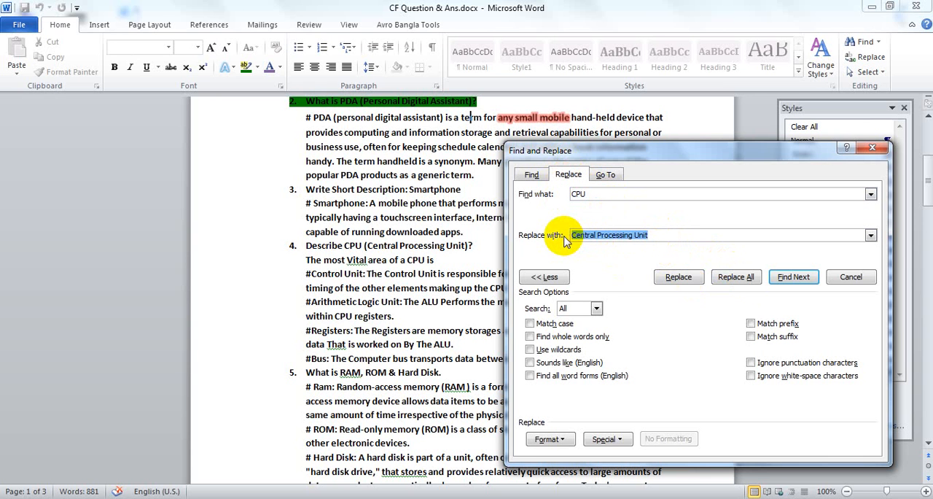
click(659, 235)
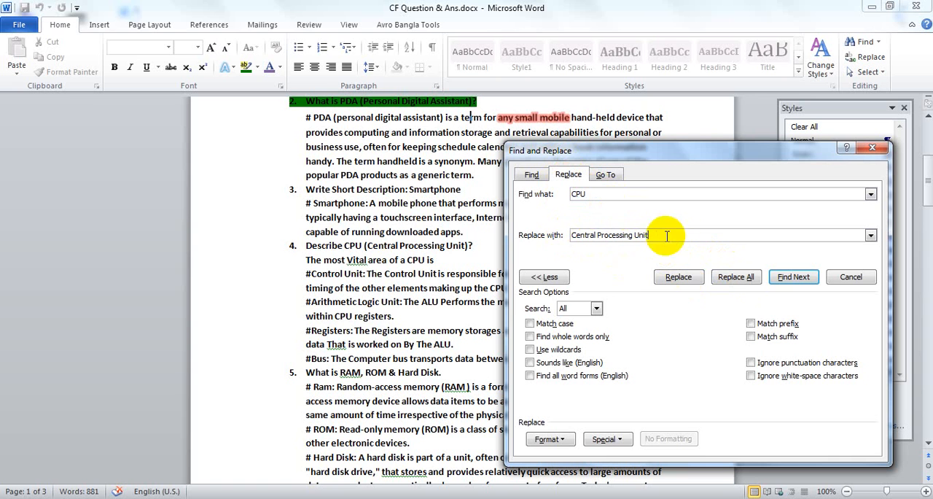
click(729, 278)
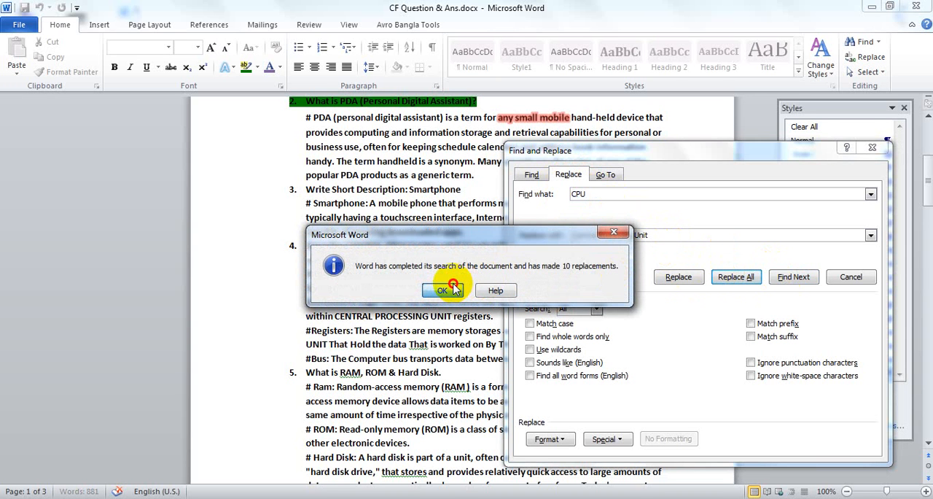
click(451, 287)
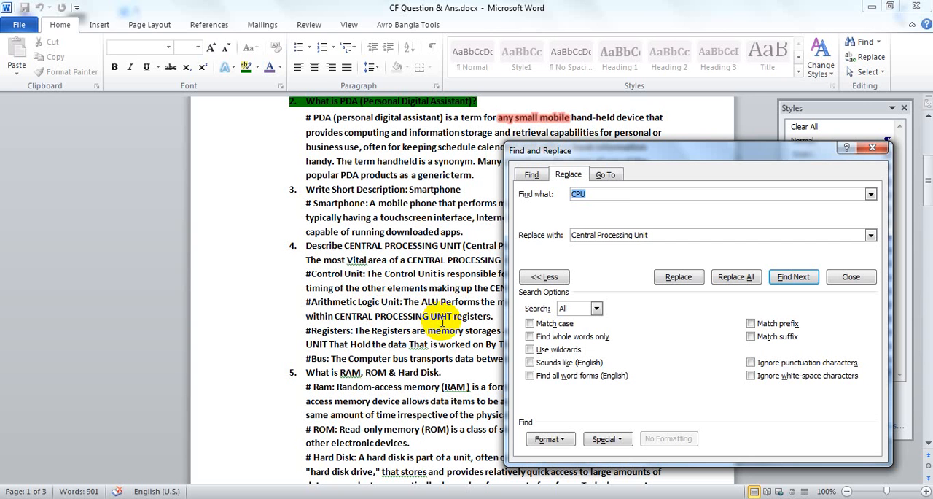
click(875, 149)
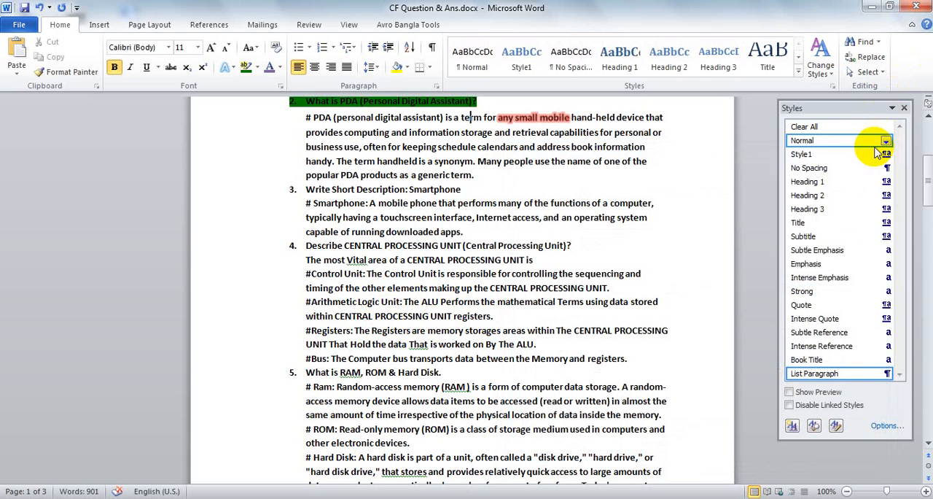
click(902, 108)
Look through the text selection options and the available built-in style sets
scroll(479, 320, up, 4)
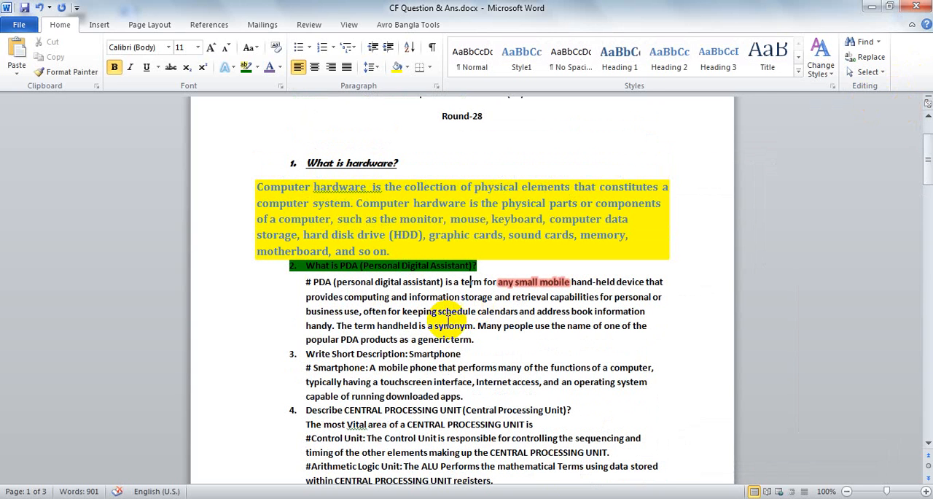
click(881, 73)
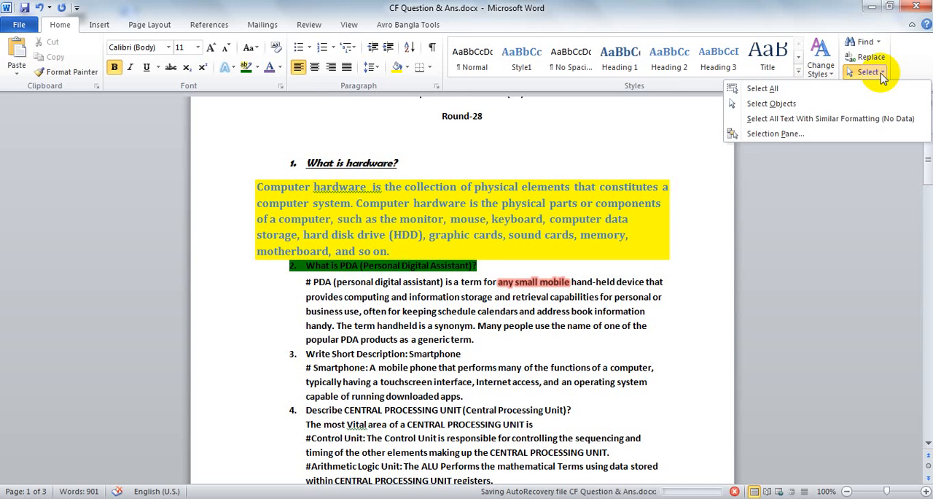
click(878, 43)
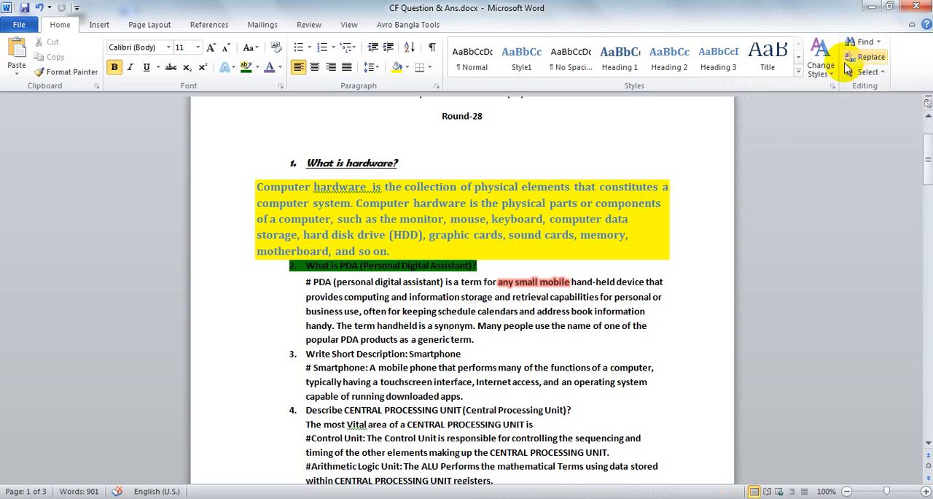
click(830, 75)
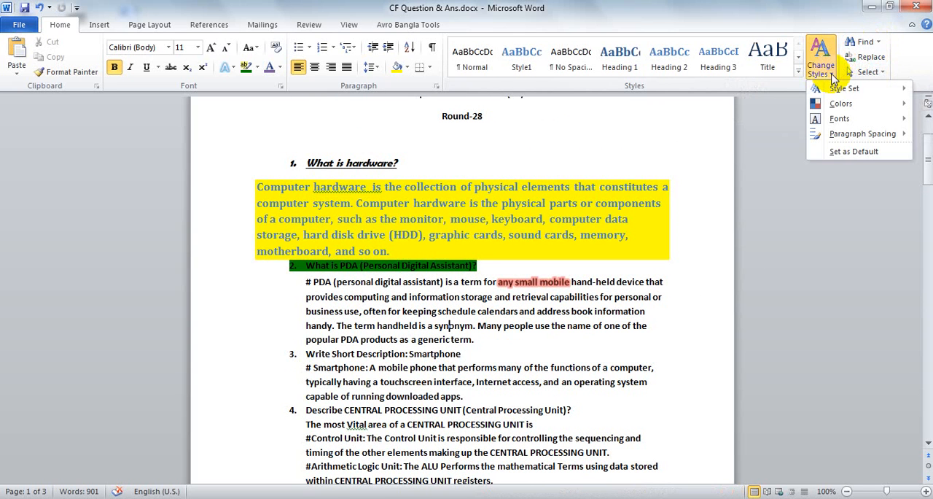
mouse_move(842, 96)
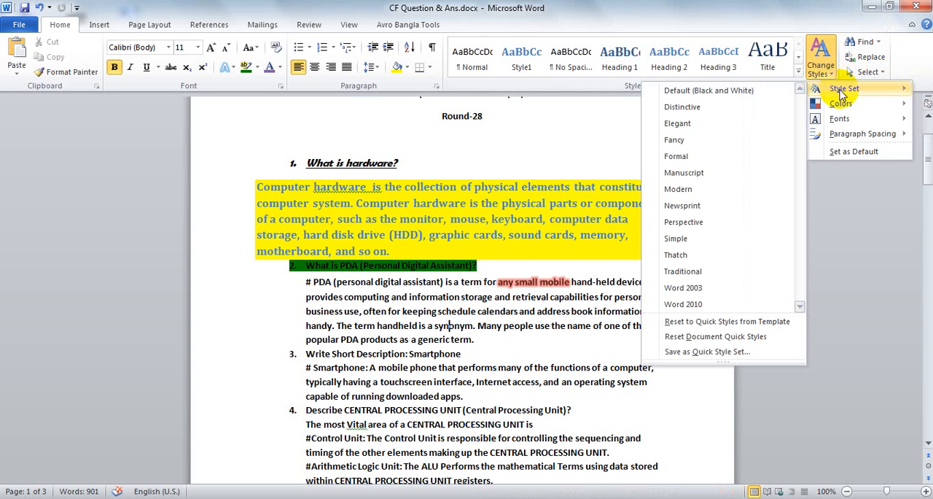
click(444, 327)
Select the first two lines of question 4 and browse the style sets, theme colors and theme fonts without applying any
scroll(444, 328, down, 3)
drag(533, 326, 302, 310)
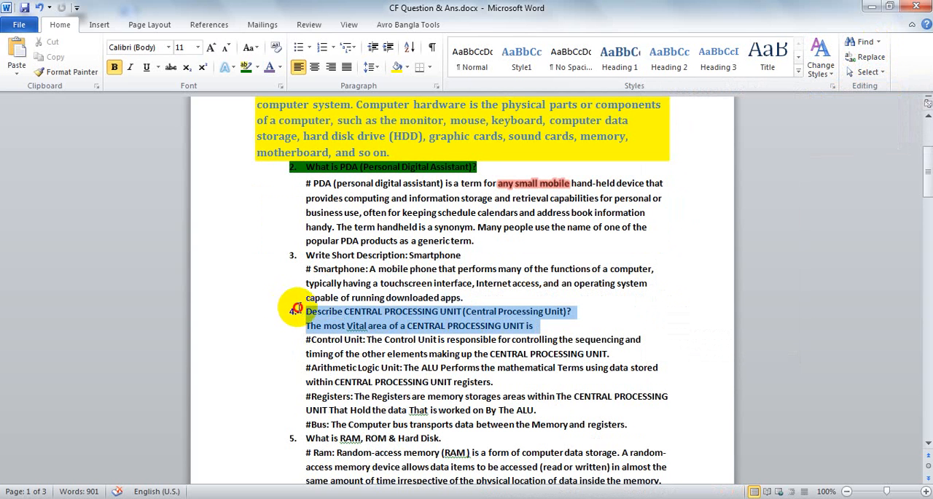
click(829, 73)
mouse_move(838, 88)
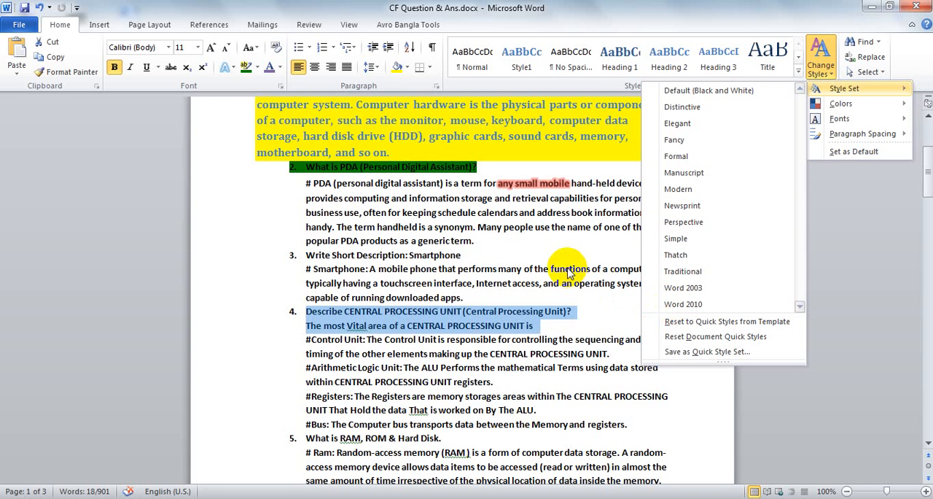
click(637, 259)
click(833, 85)
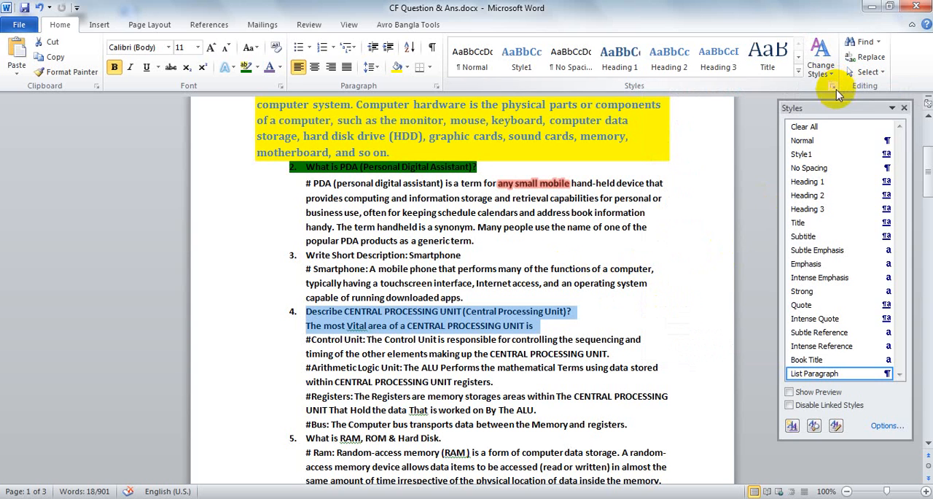
click(821, 66)
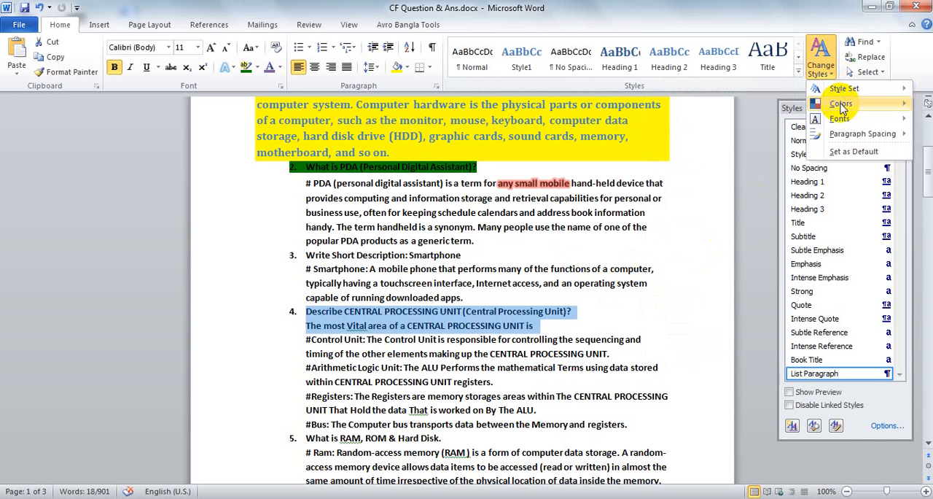
mouse_move(841, 105)
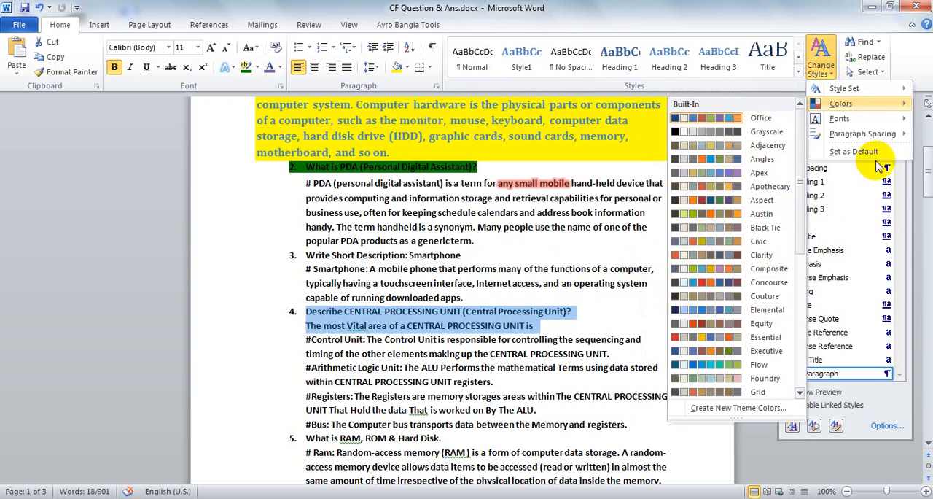
mouse_move(878, 129)
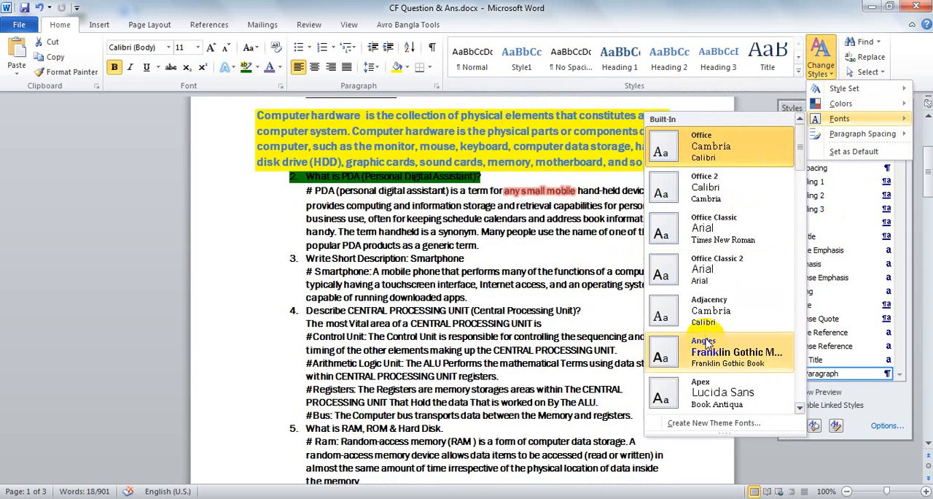
click(510, 312)
Place the cursor in the yellow-highlighted hardware paragraph and close the styles list
scroll(525, 299, down, 5)
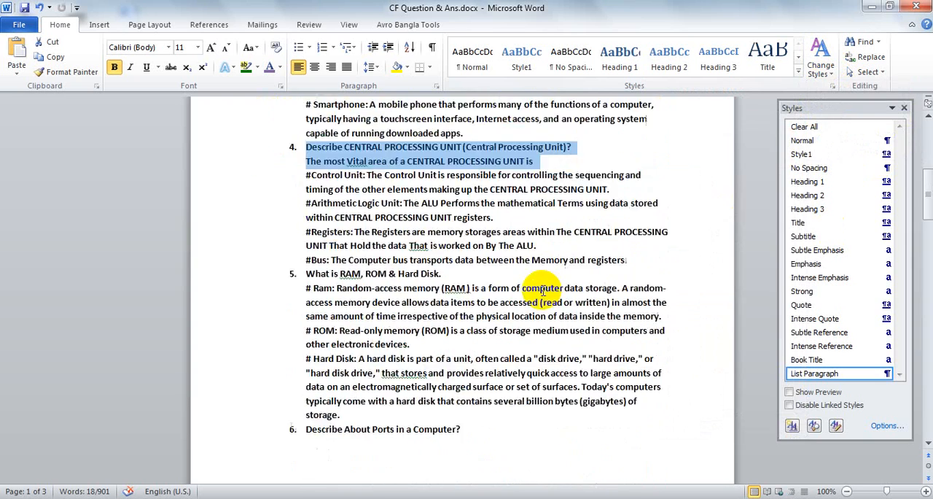
scroll(543, 290, up, 6)
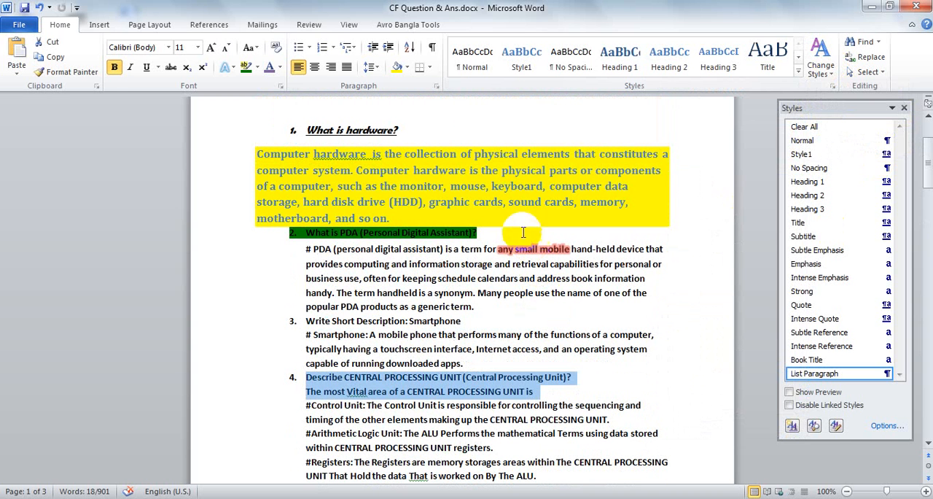
click(507, 206)
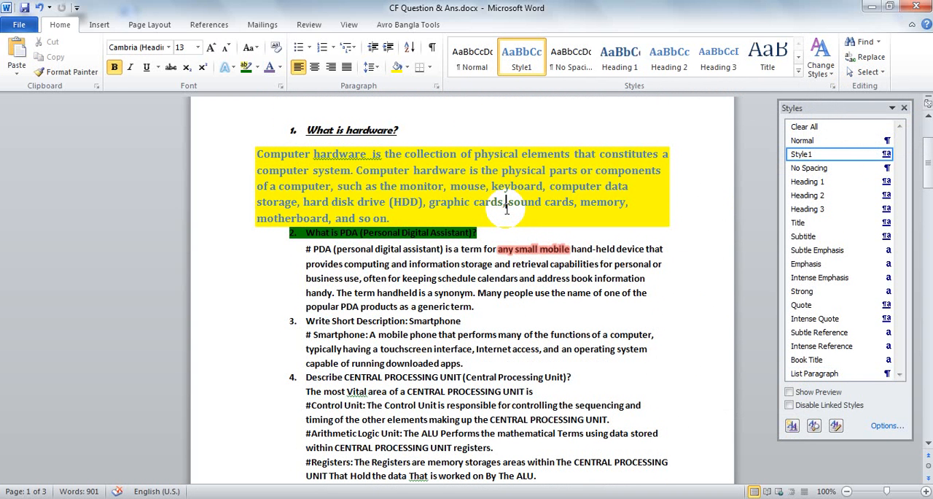
click(900, 109)
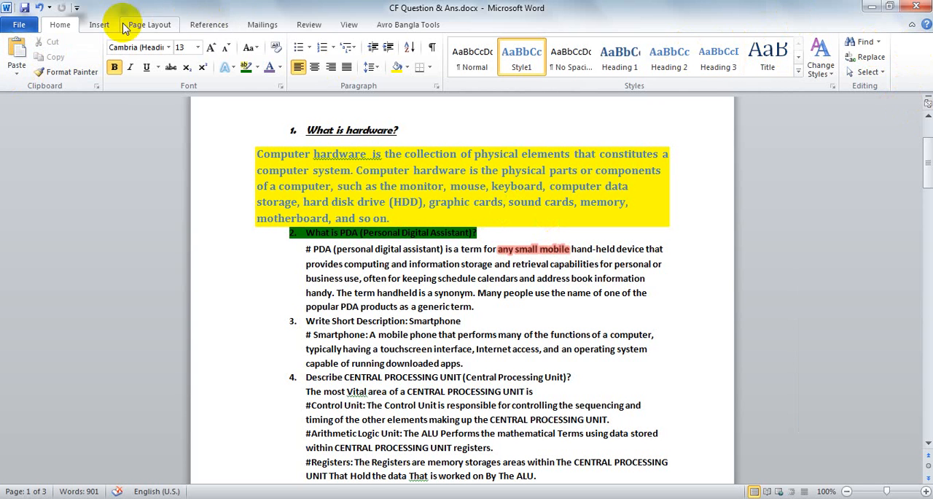
Display the commands for inserting content and look over the beginning of the document
click(99, 27)
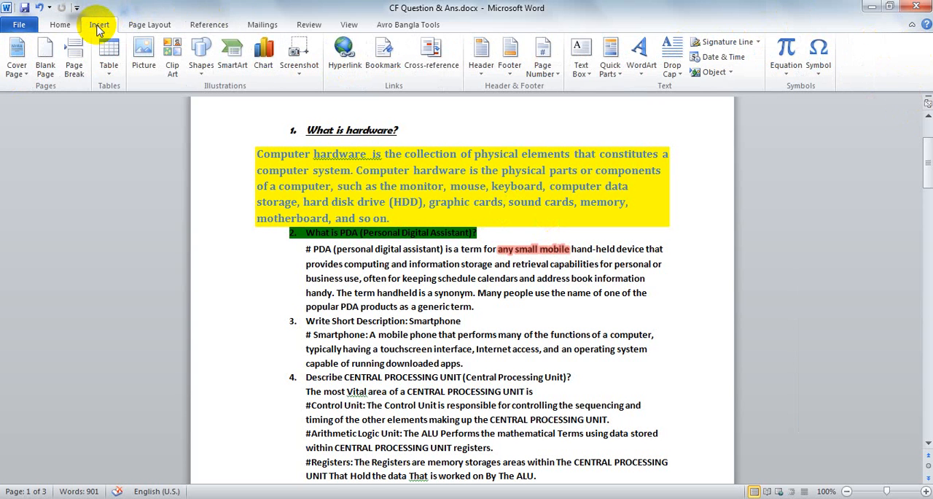
scroll(470, 270, up, 3)
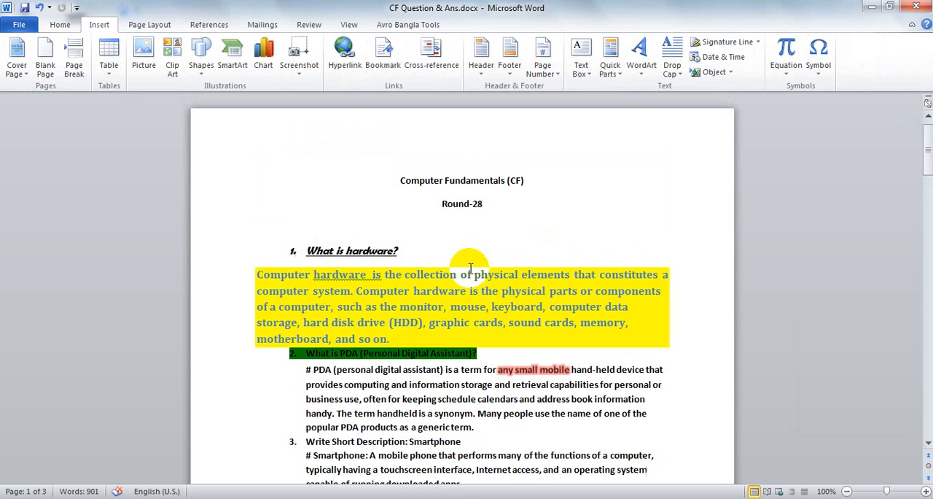
scroll(470, 270, down, 8)
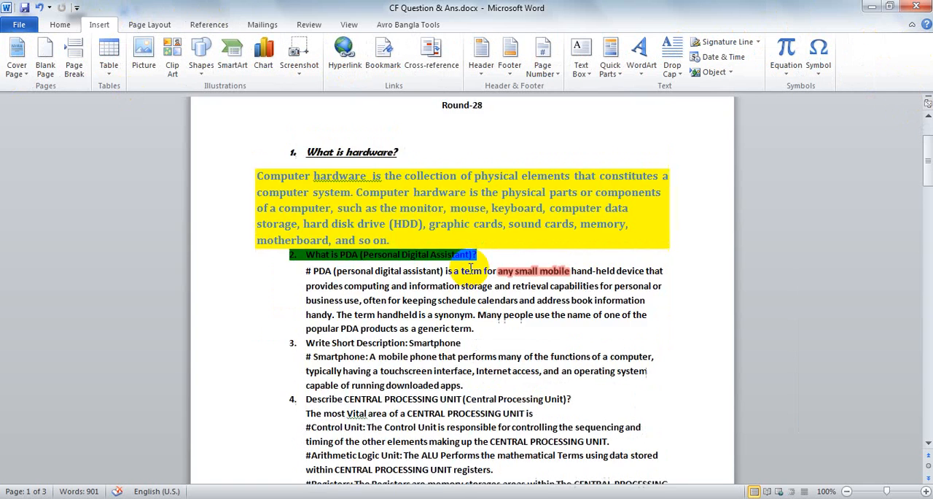
scroll(406, 271, up, 8)
Open New Microsoft Word Document.docx from the desktop and delete its "I am a Student" line
click(868, 8)
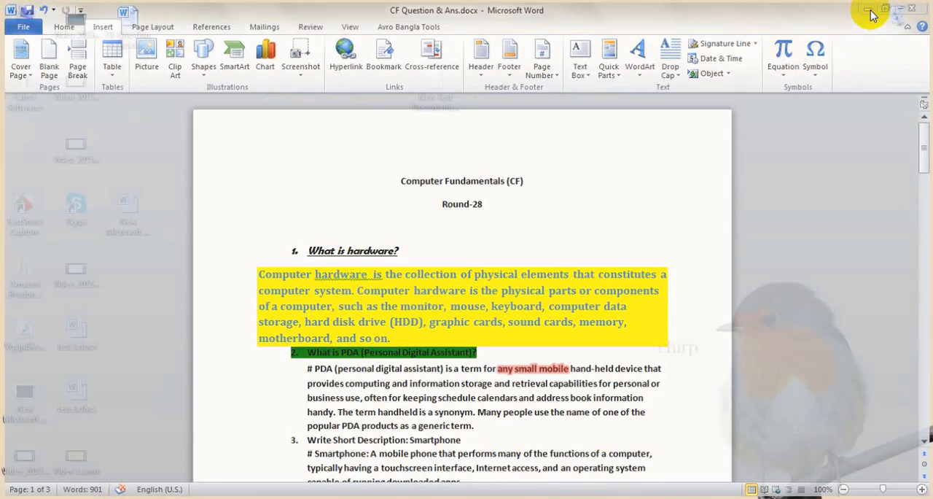
double_click(148, 208)
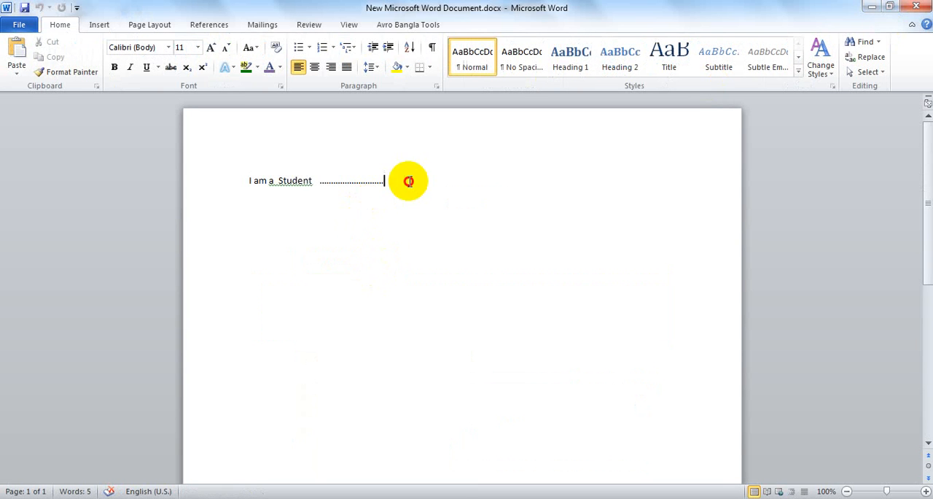
drag(408, 179, 232, 184)
key(Delete)
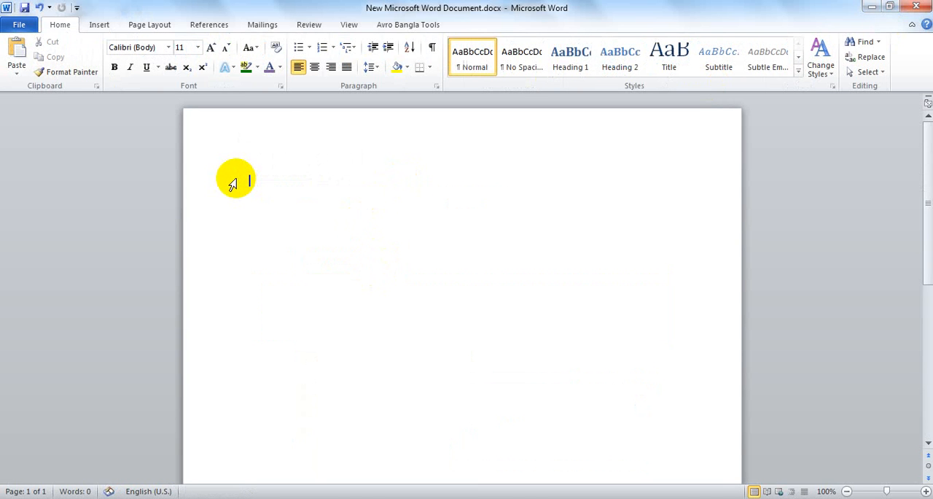
click(327, 231)
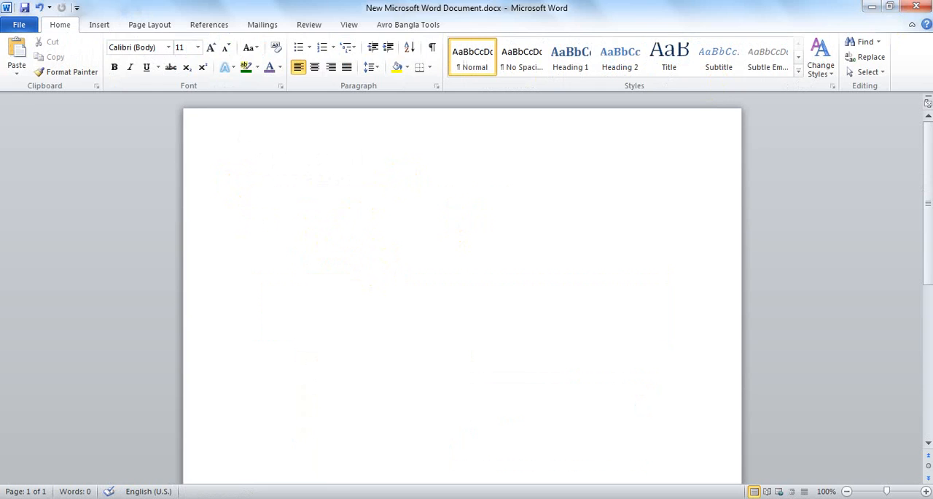
Close CF Question & Ans.docx without saving its changes and reopen it from the desktop
click(871, 7)
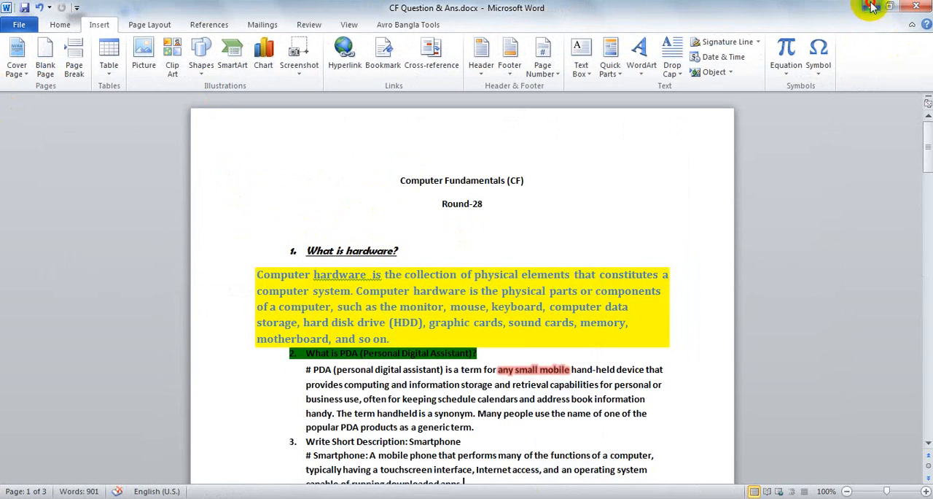
click(871, 7)
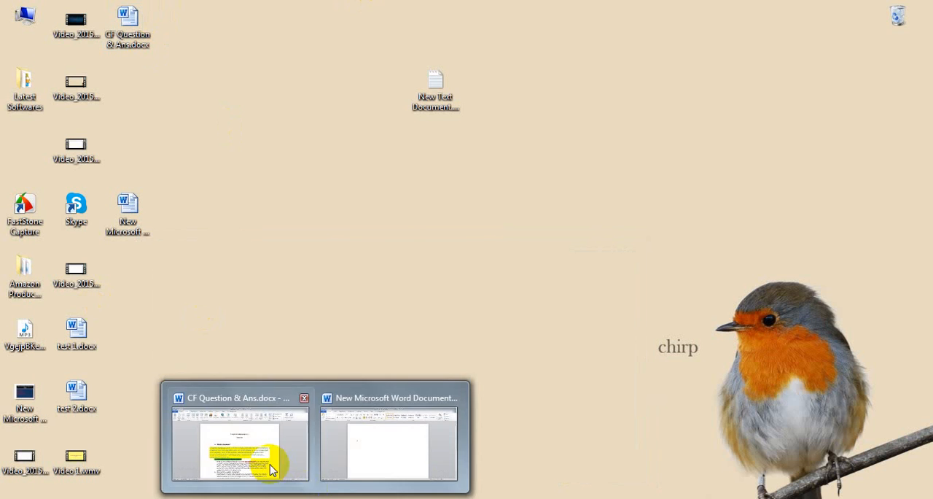
click(262, 459)
click(918, 6)
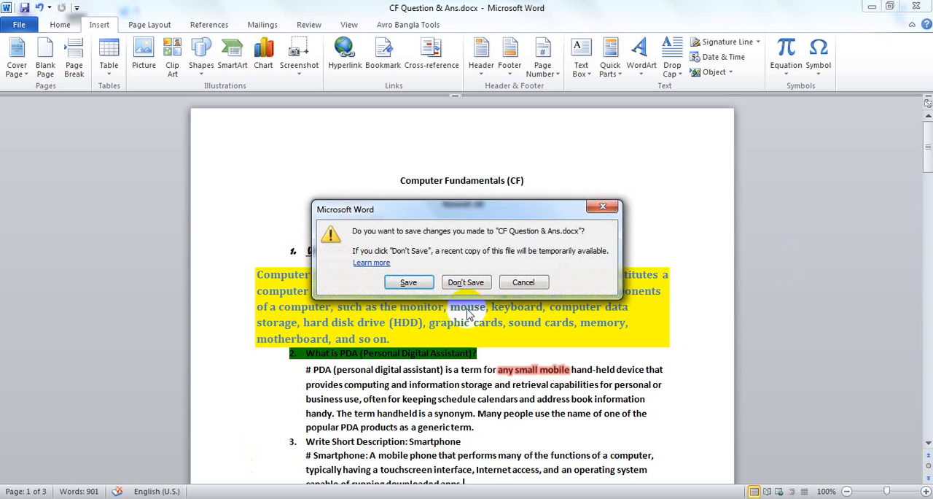
click(459, 344)
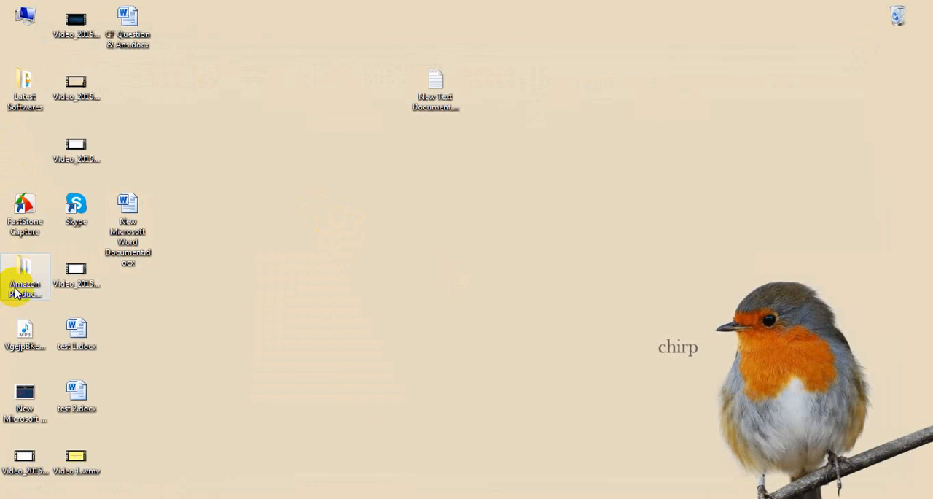
double_click(127, 233)
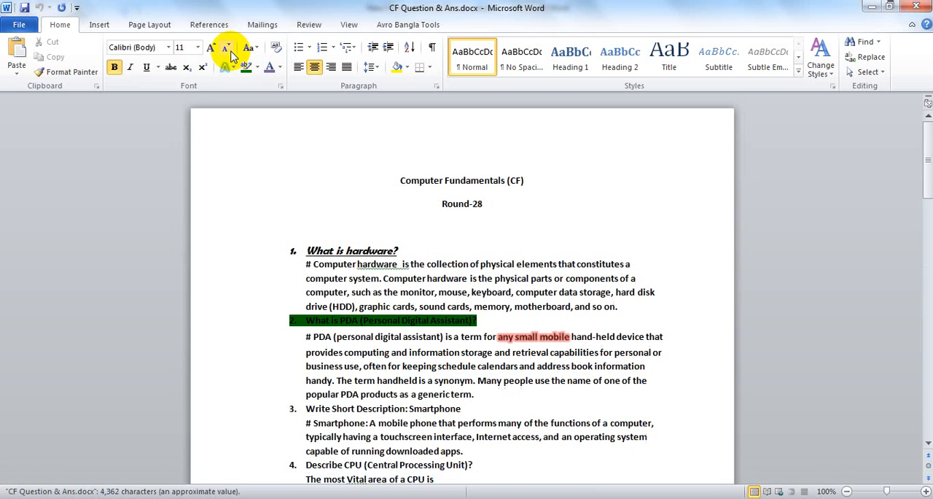
Remove the green highlighting from the "What is PDA (Personal Digital Assistant)?" heading
scroll(375, 250, down, 15)
scroll(377, 266, down, 5)
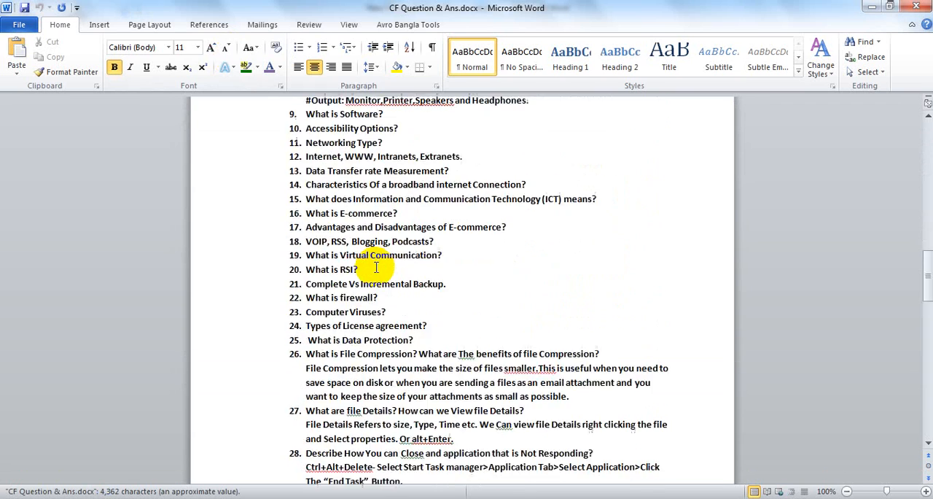
scroll(372, 255, up, 20)
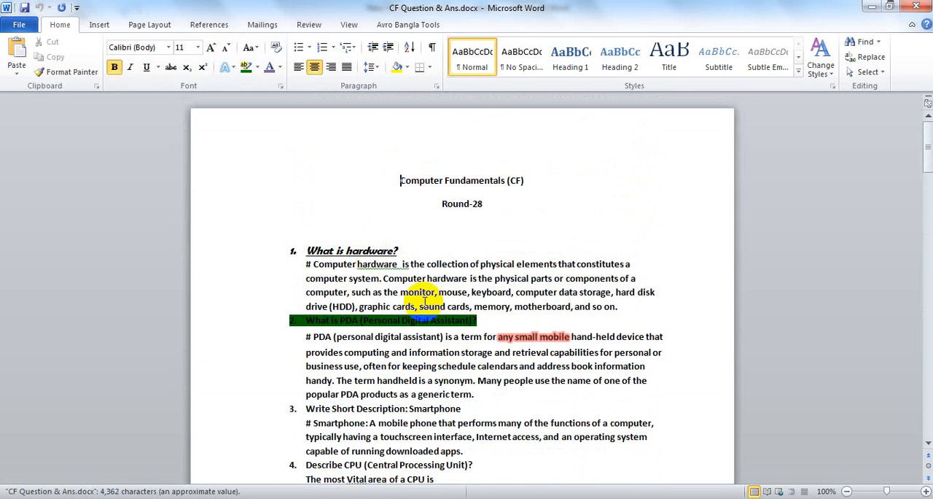
drag(483, 321, 279, 320)
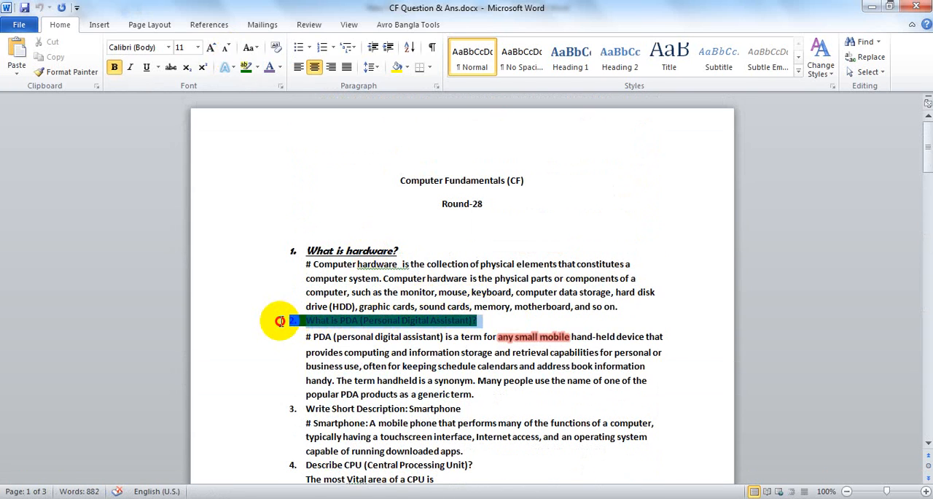
click(257, 67)
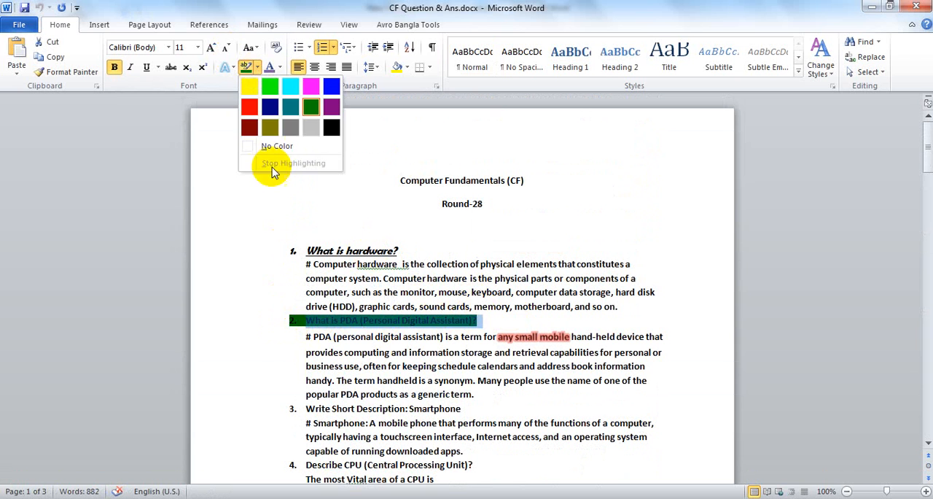
click(277, 146)
click(361, 320)
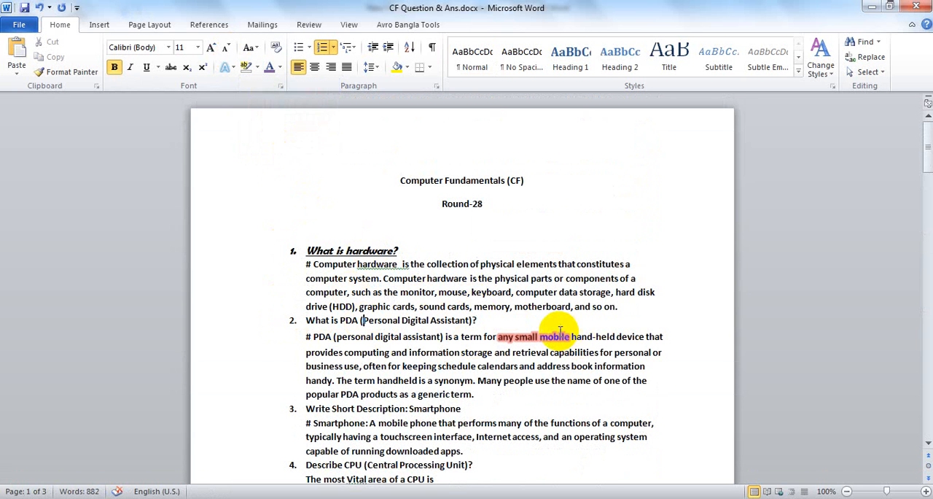
Clear all formatting from the red-highlighted words "any small mobile" in the PDA paragraph
drag(570, 336, 497, 337)
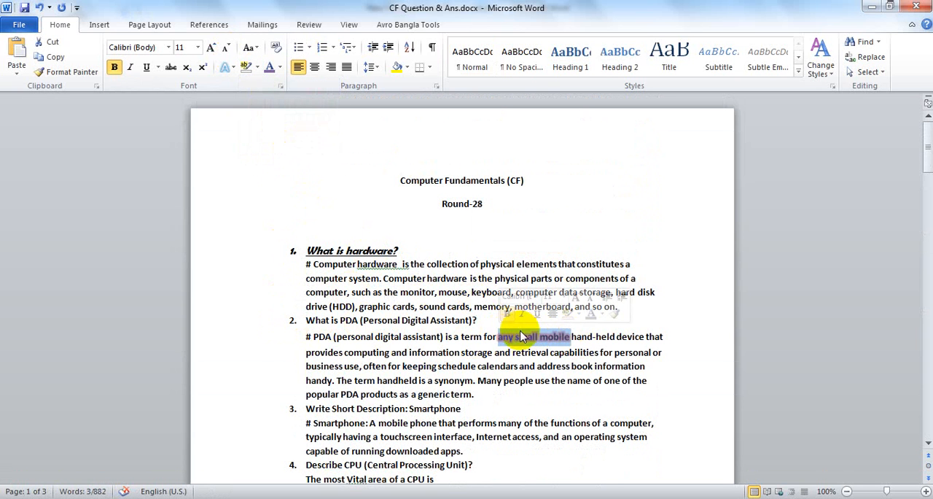
click(325, 336)
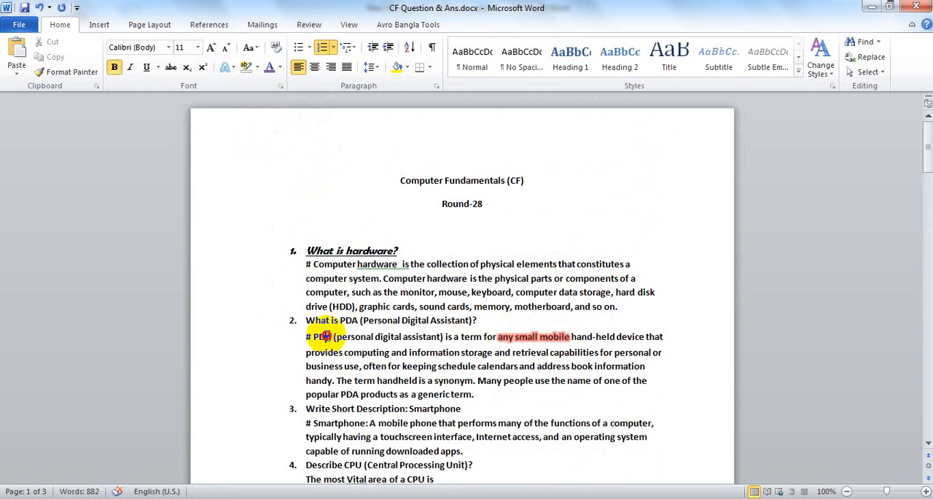
double_click(558, 336)
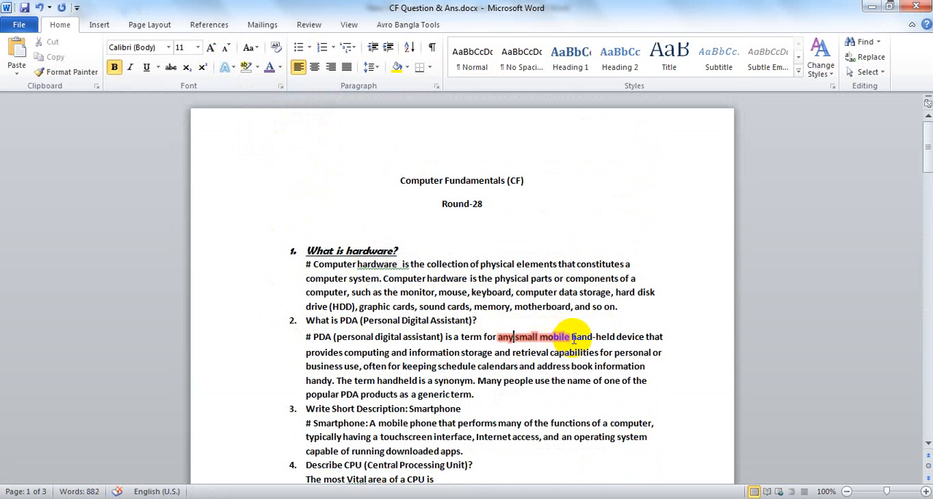
drag(573, 337, 497, 337)
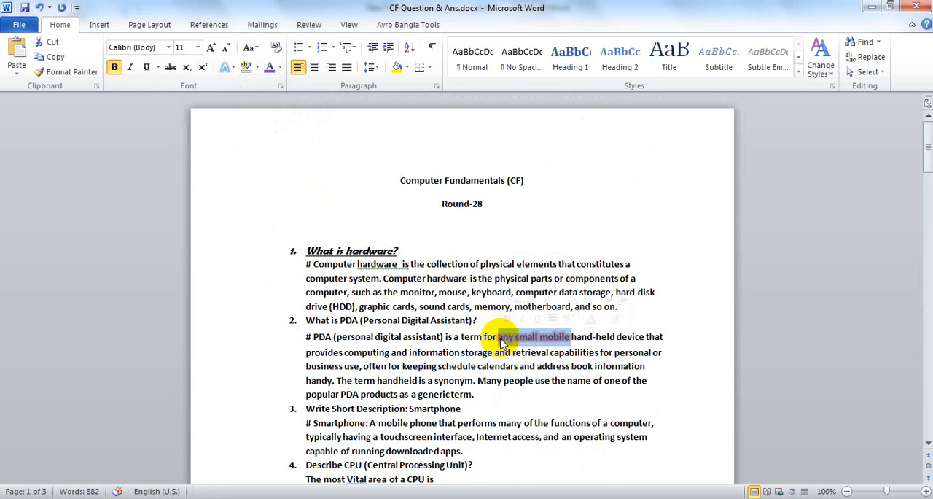
click(798, 71)
click(491, 61)
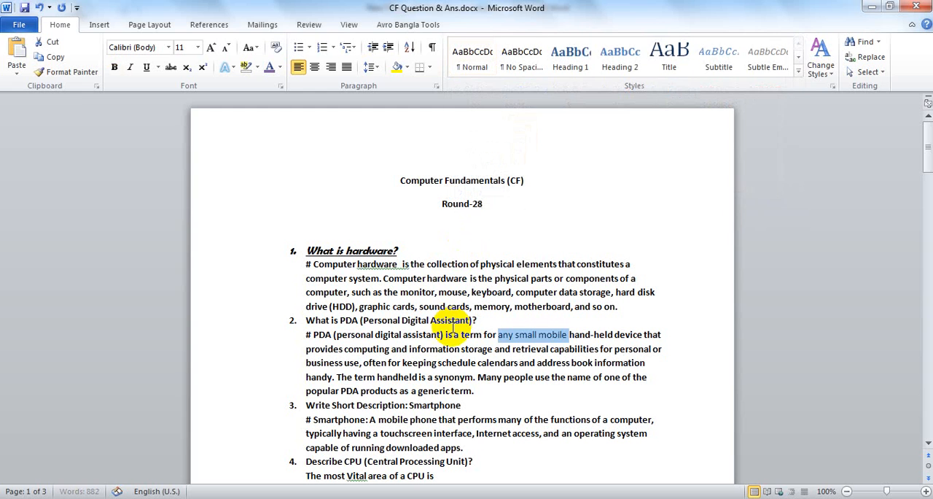
click(452, 329)
Save and close CF Question & Ans.docx, and return to the desktop
click(24, 8)
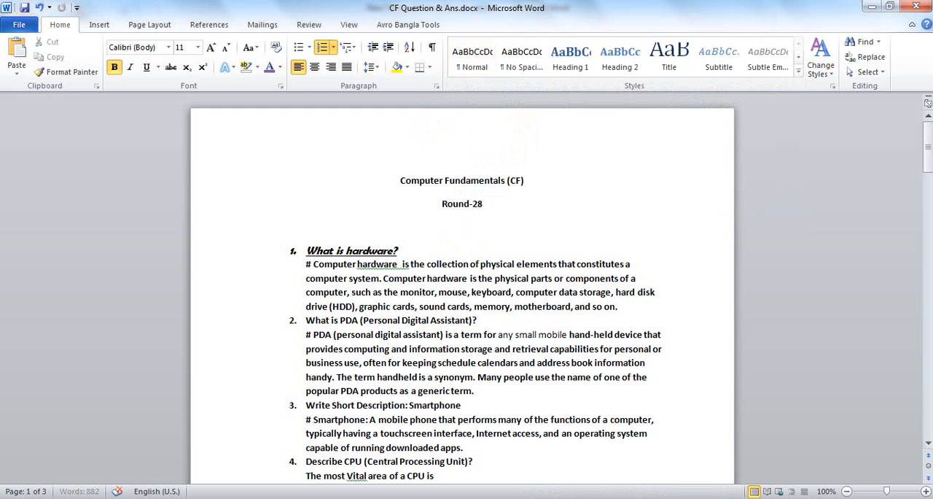
click(916, 7)
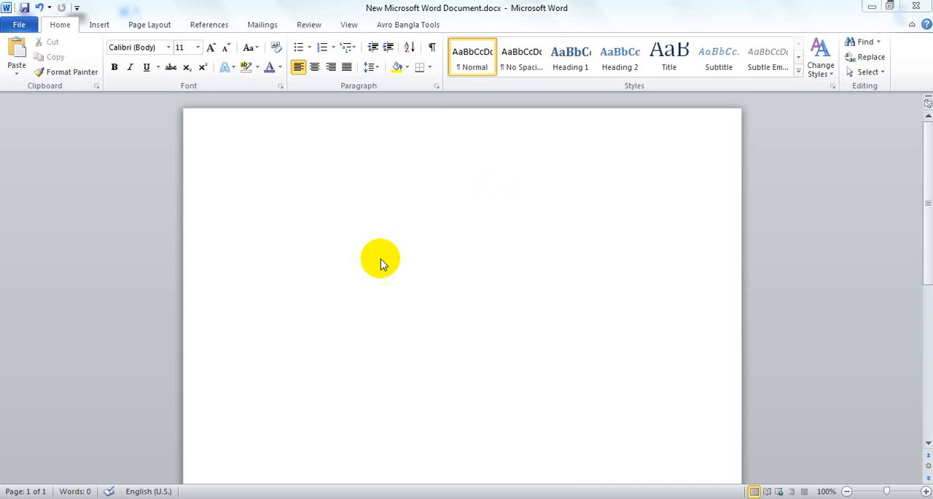
click(916, 6)
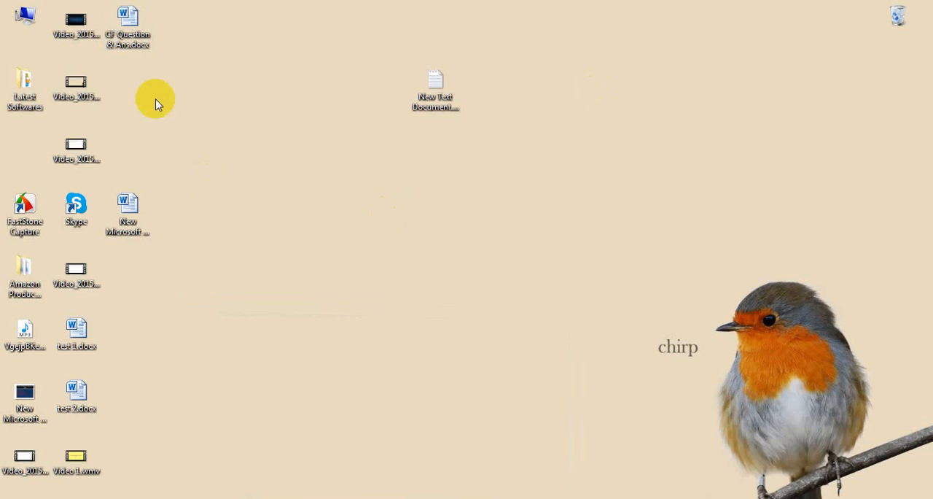
Reopen CF Question & Ans.docx from the desktop to check its cleaned-up text, and close it
double_click(128, 22)
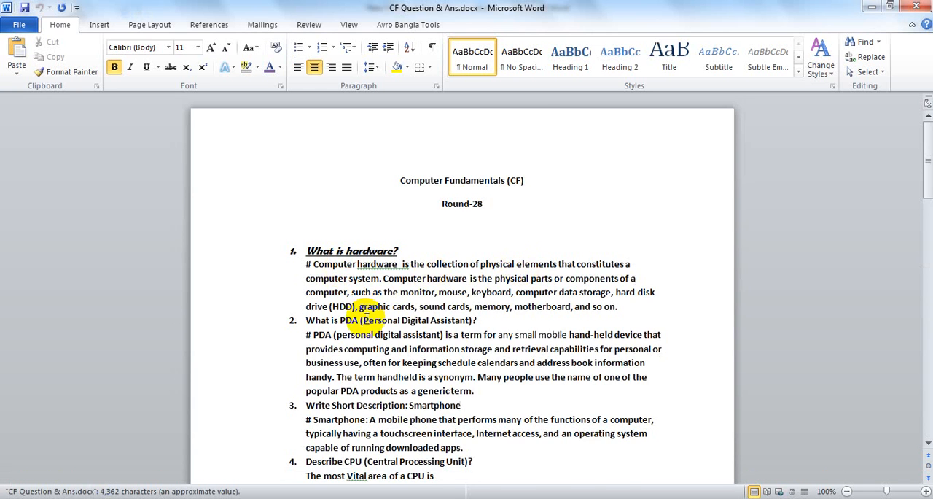
scroll(368, 318, down, 7)
scroll(368, 318, up, 3)
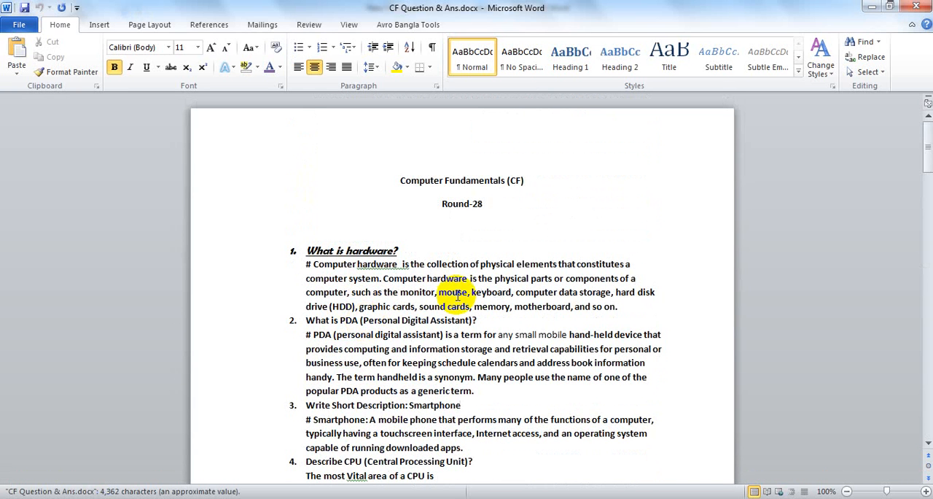
click(915, 5)
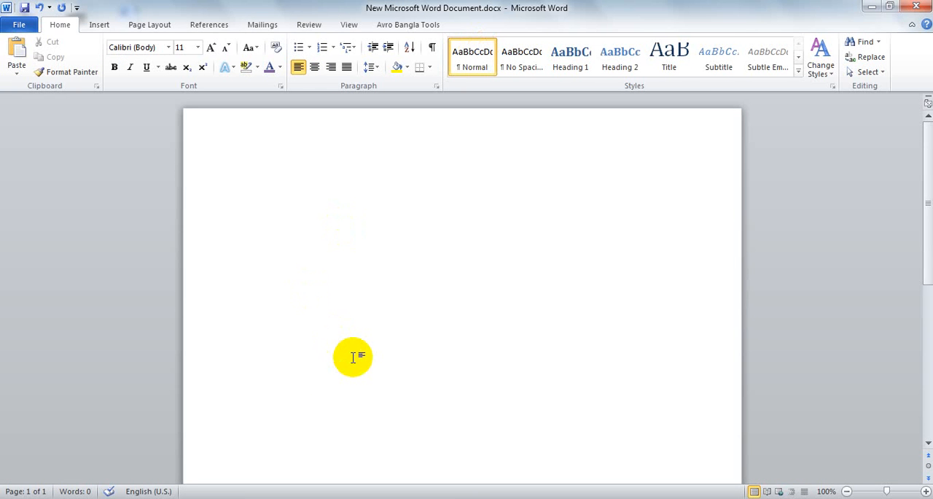
Insert CF Question & Ans.docx from the desktop into New Microsoft Word Document.docx as an embedded object created from file
click(99, 29)
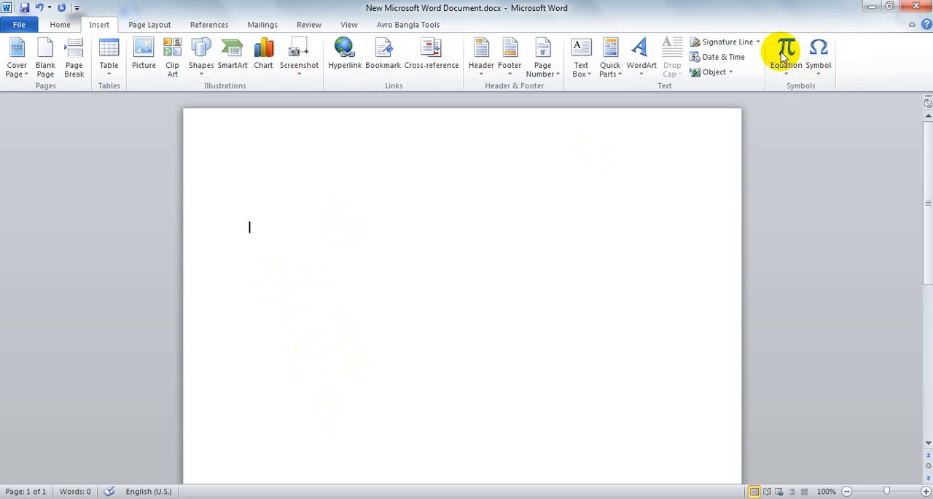
click(729, 72)
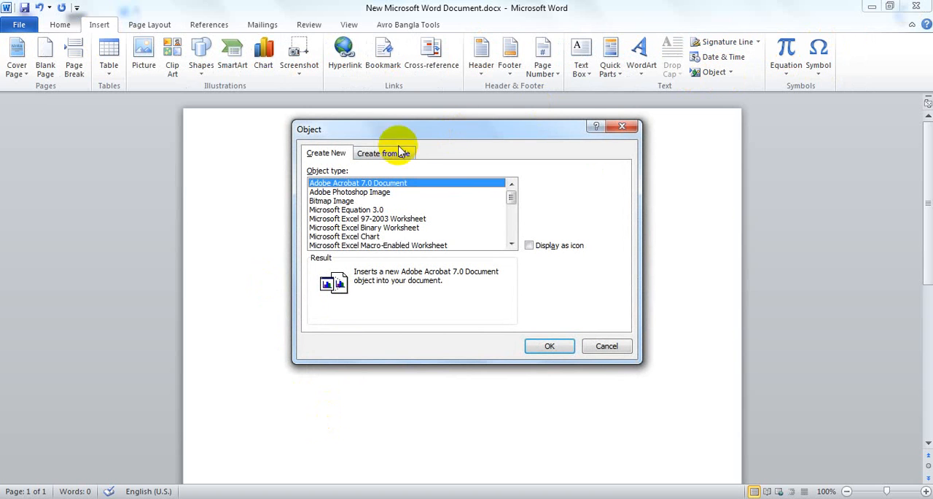
click(386, 156)
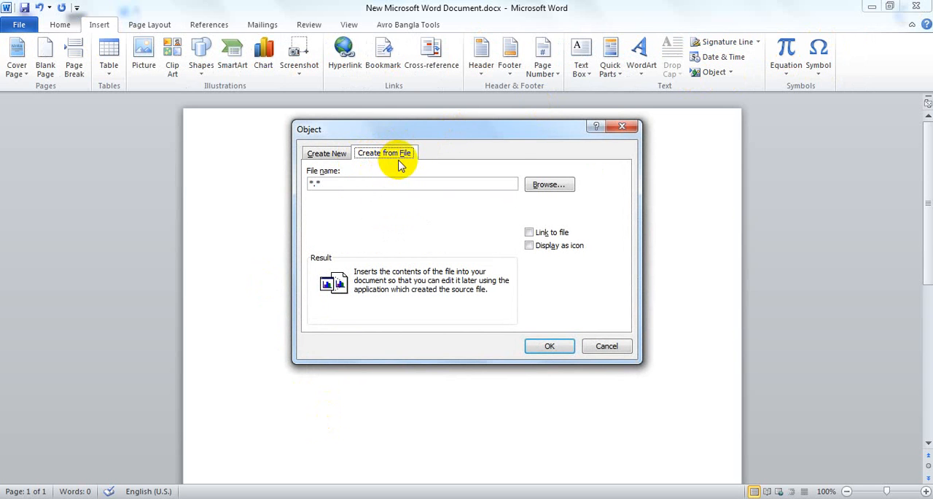
click(538, 187)
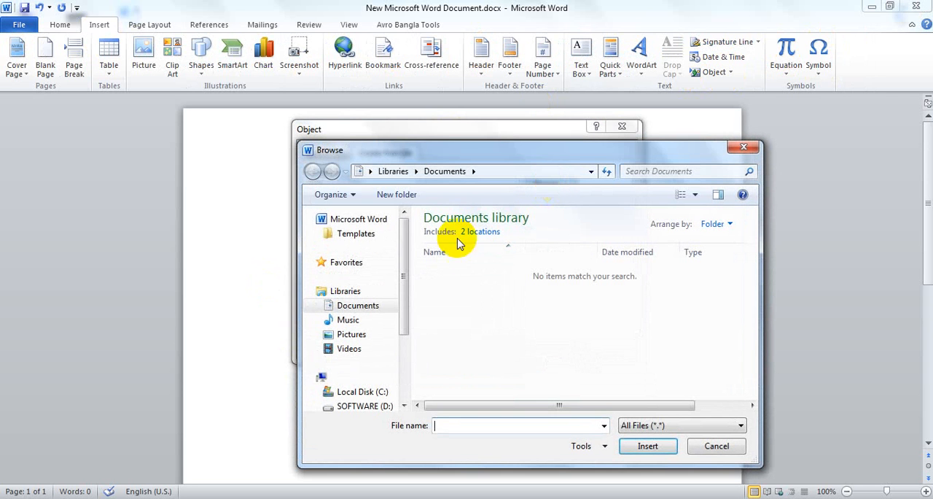
mouse_move(408, 284)
mouse_down()
mouse_move(402, 357)
mouse_move(410, 276)
mouse_up()
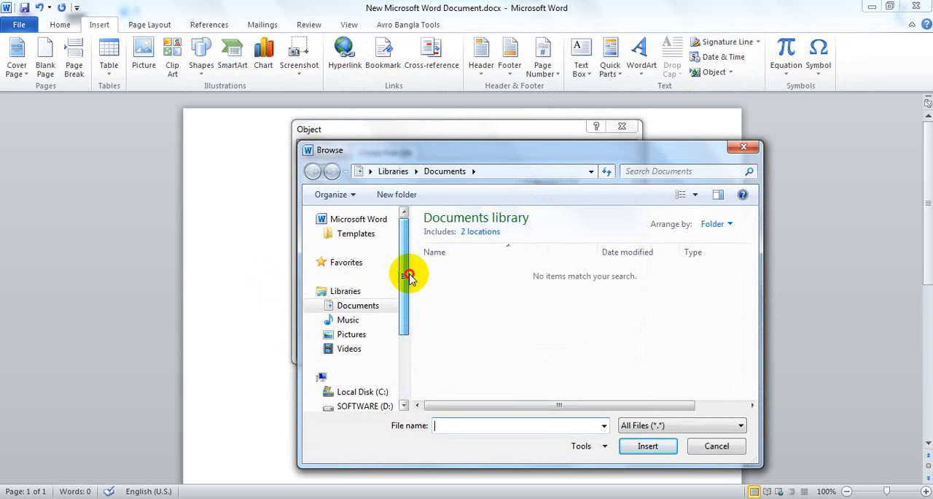
click(313, 262)
click(351, 276)
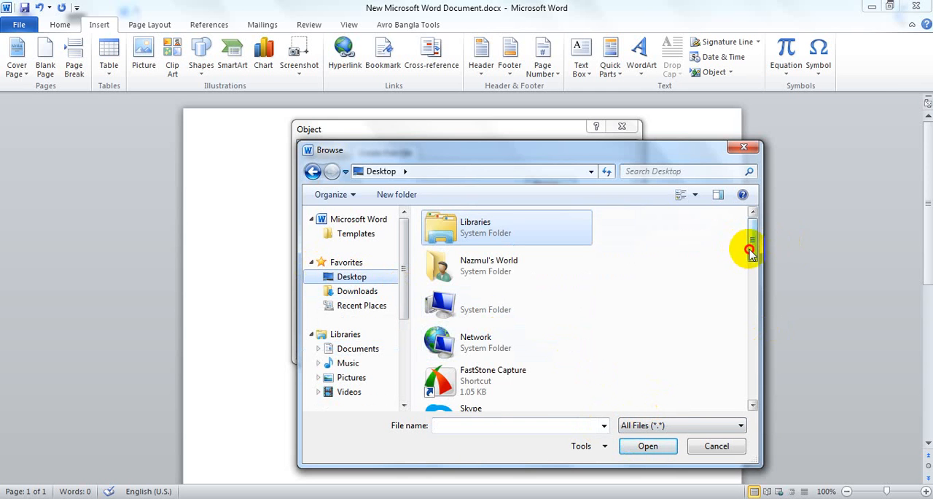
drag(747, 248, 753, 312)
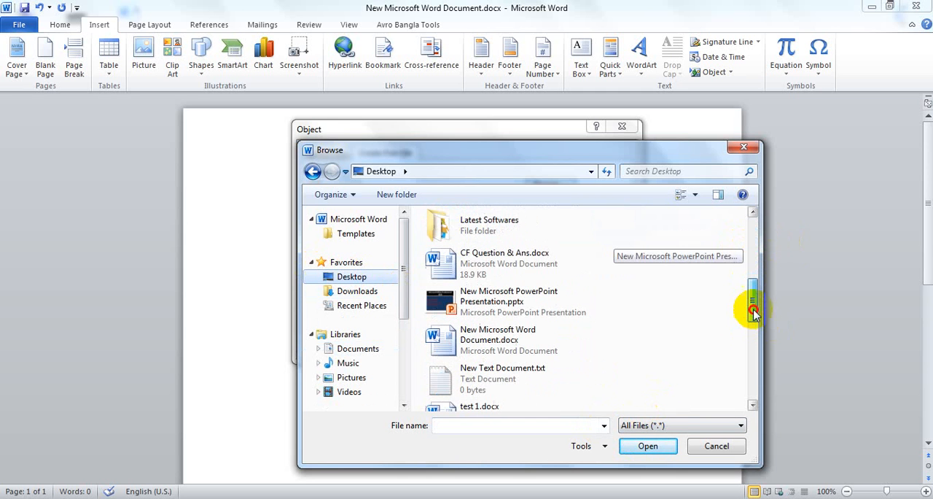
click(525, 263)
click(648, 445)
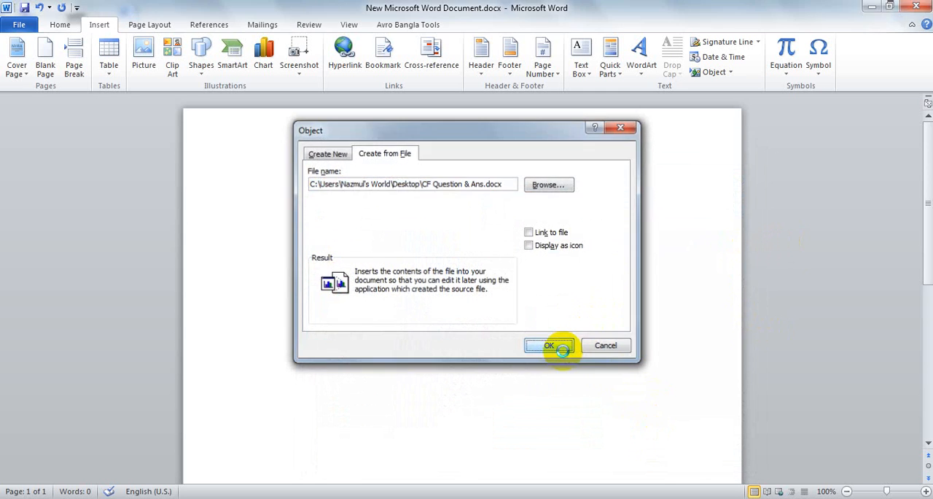
click(559, 345)
Select the embedded object and look through its content and its placement in the document
scroll(534, 249, up, 15)
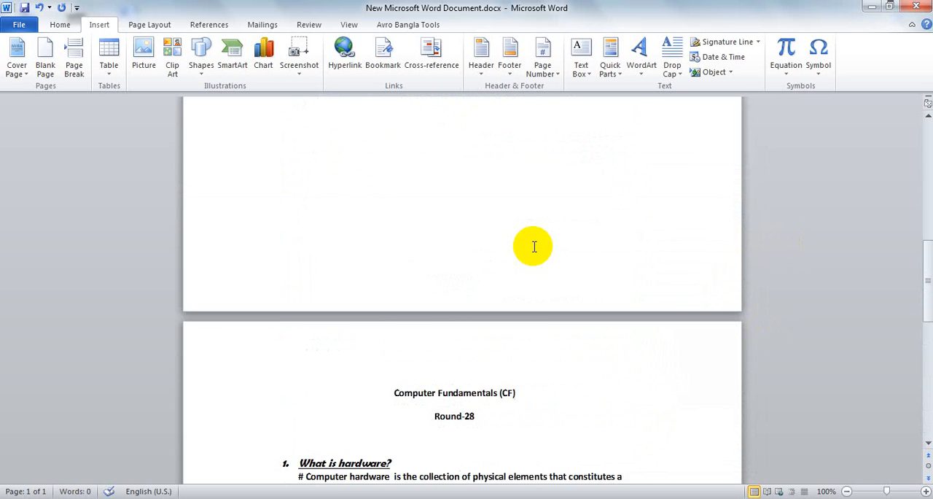
click(340, 233)
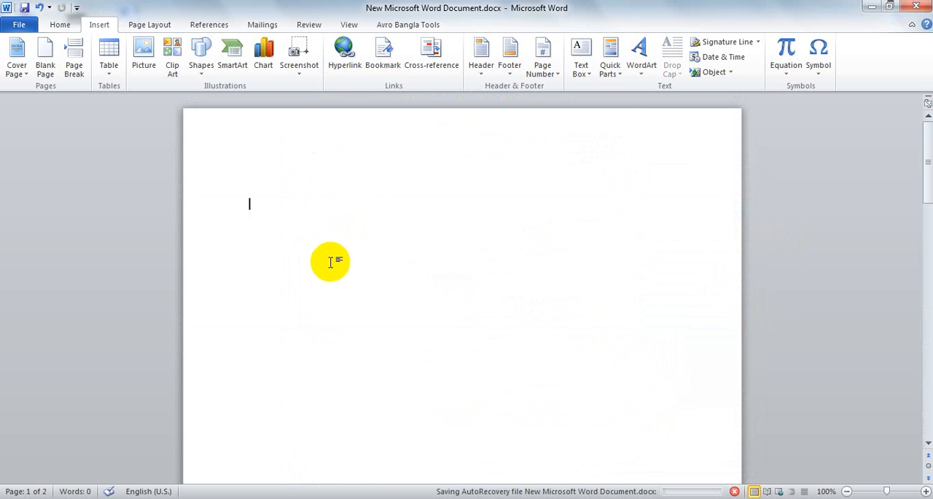
scroll(335, 248, down, 15)
click(383, 320)
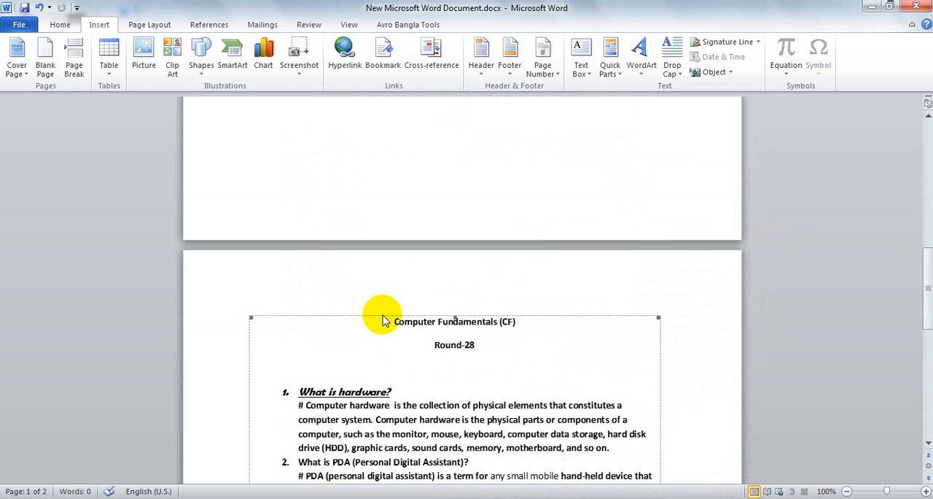
scroll(384, 326, down, 11)
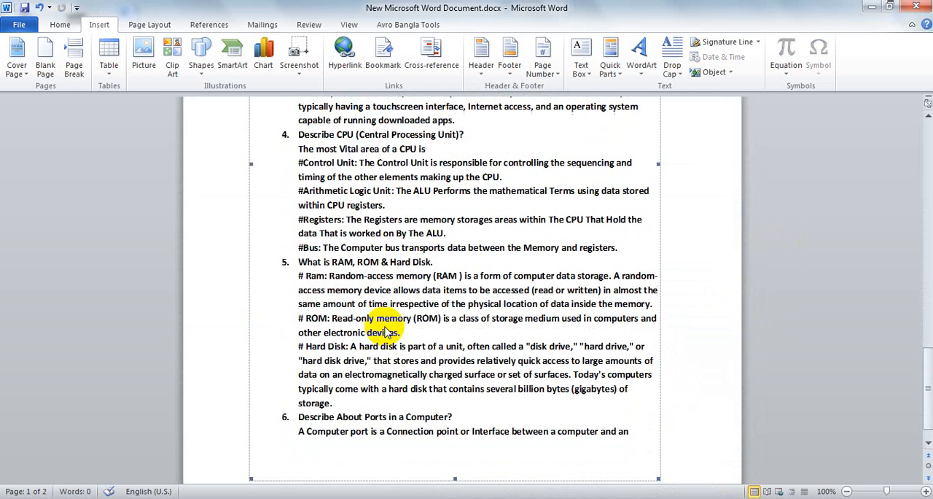
scroll(386, 332, down, 1)
scroll(384, 321, up, 15)
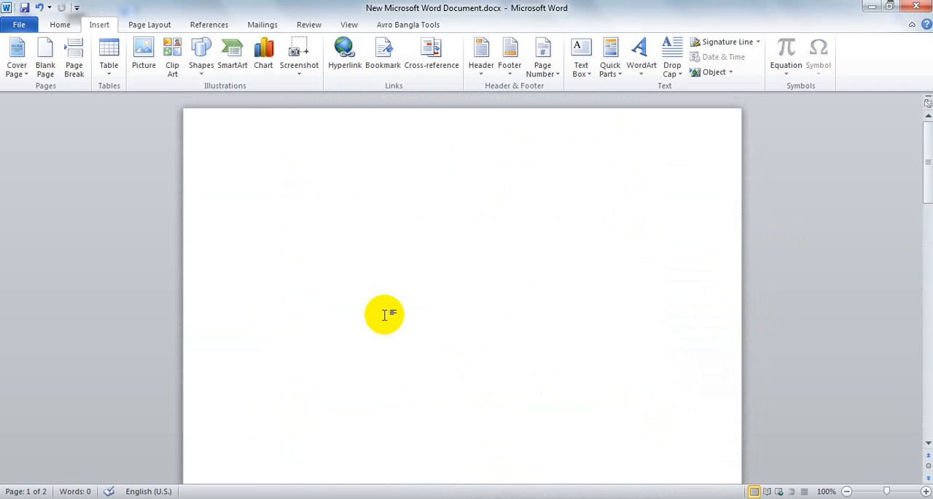
click(722, 74)
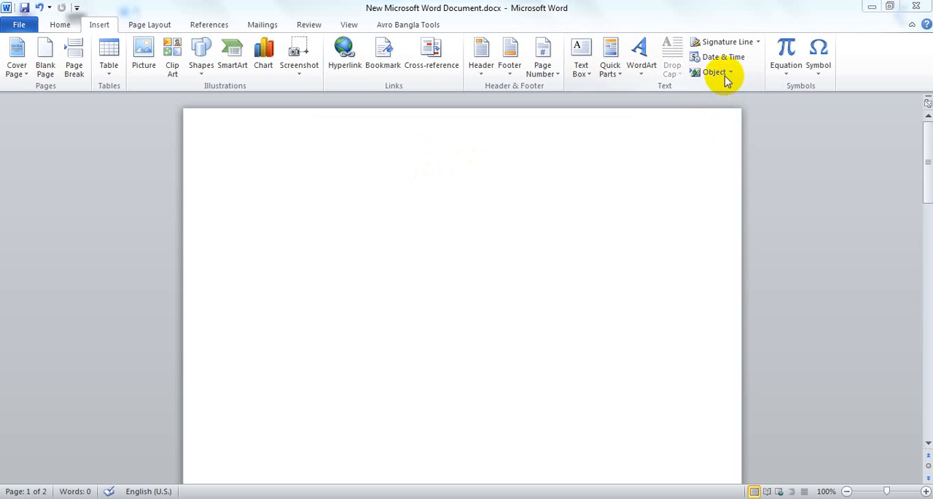
click(383, 153)
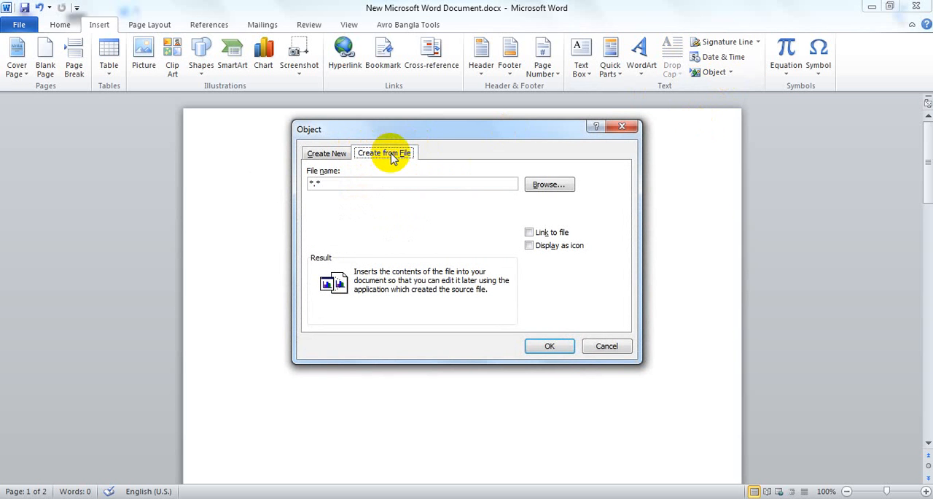
click(327, 183)
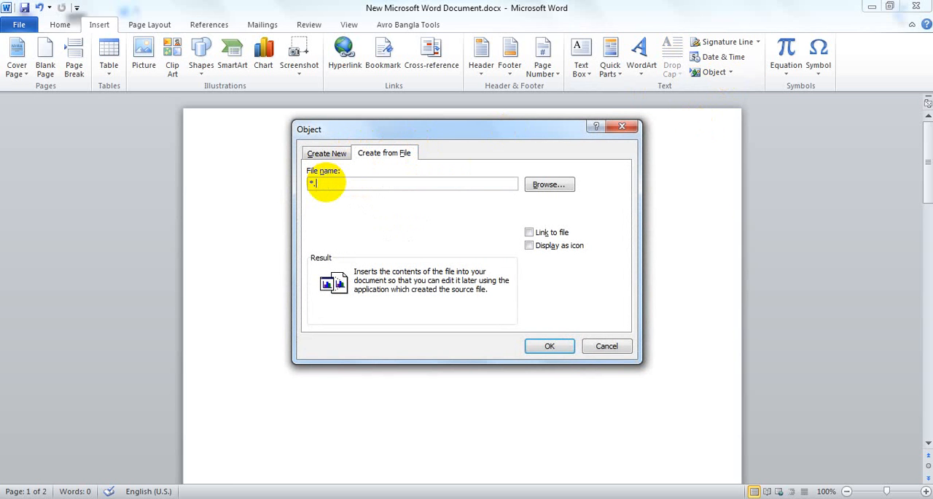
key(BackSpace)
key(BackSpace)
key(BackSpace)
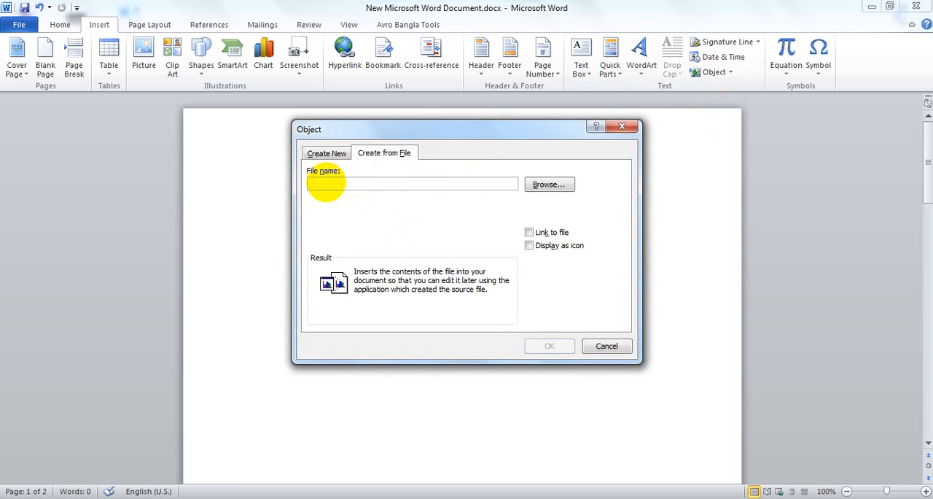
click(557, 185)
click(716, 445)
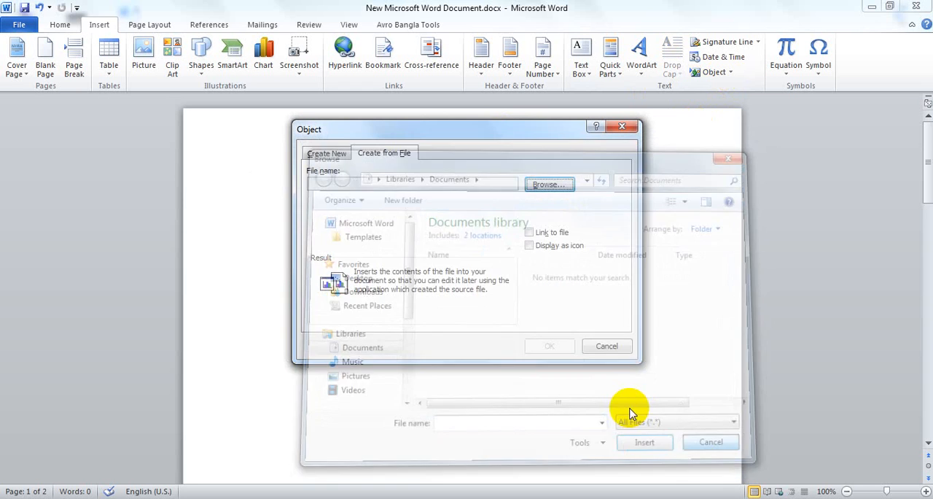
click(606, 346)
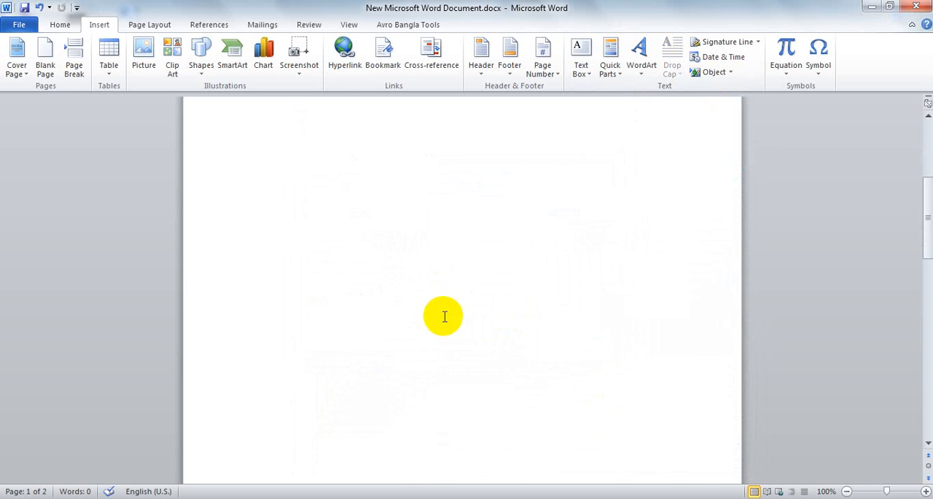
Open the embedded Computer Fundamentals object in its own window, look through its content, and close that window
scroll(441, 314, down, 10)
scroll(356, 252, up, 5)
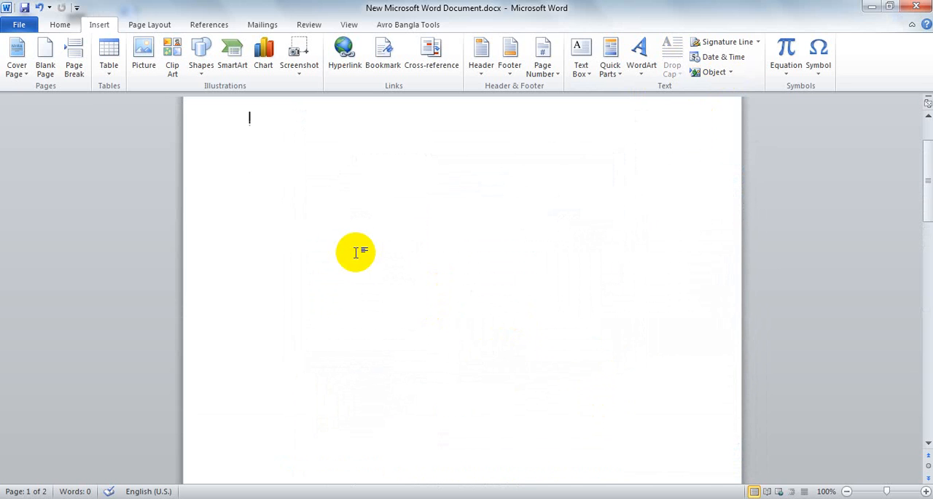
scroll(357, 277, down, 5)
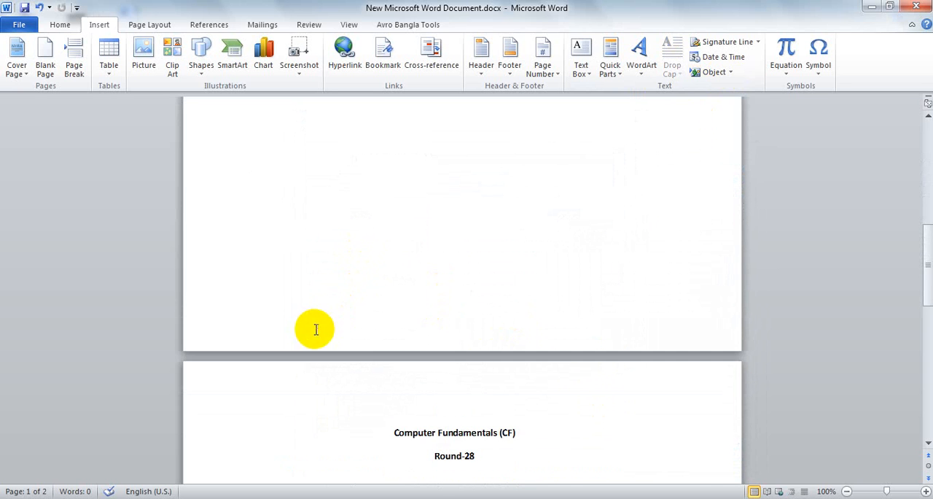
click(364, 353)
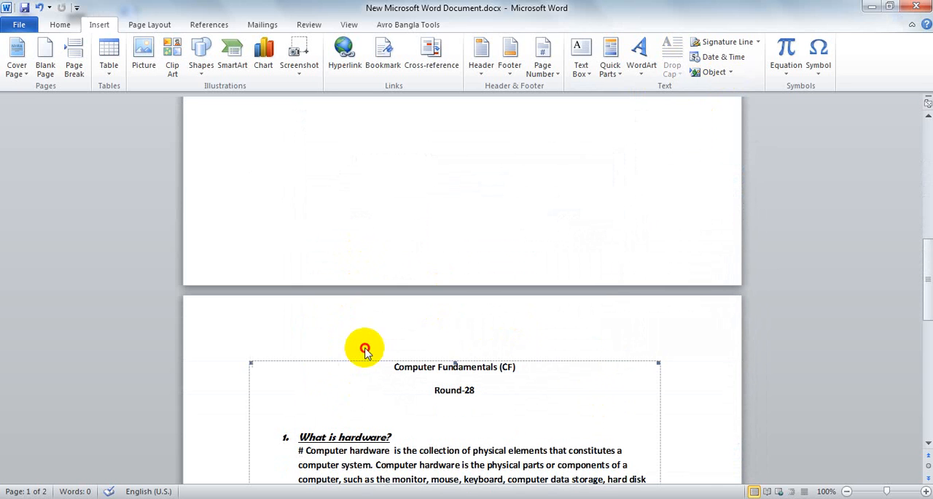
double_click(411, 373)
scroll(405, 368, down, 10)
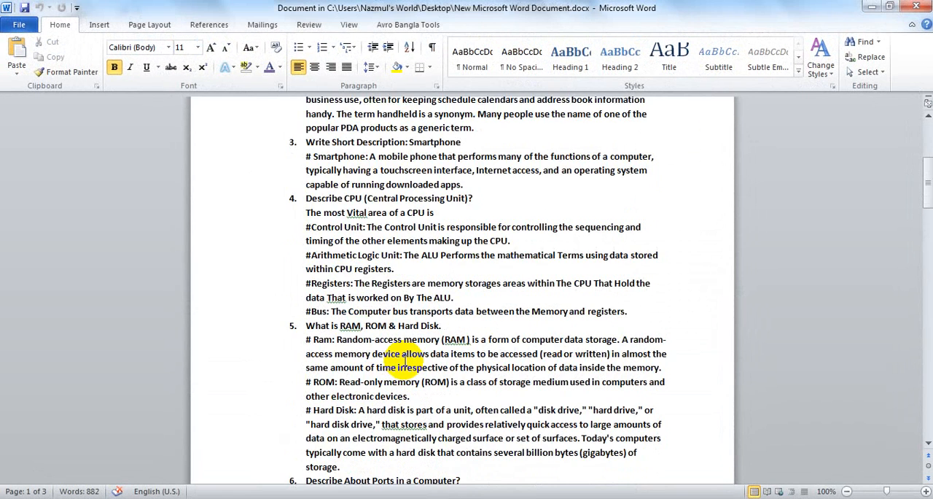
click(916, 7)
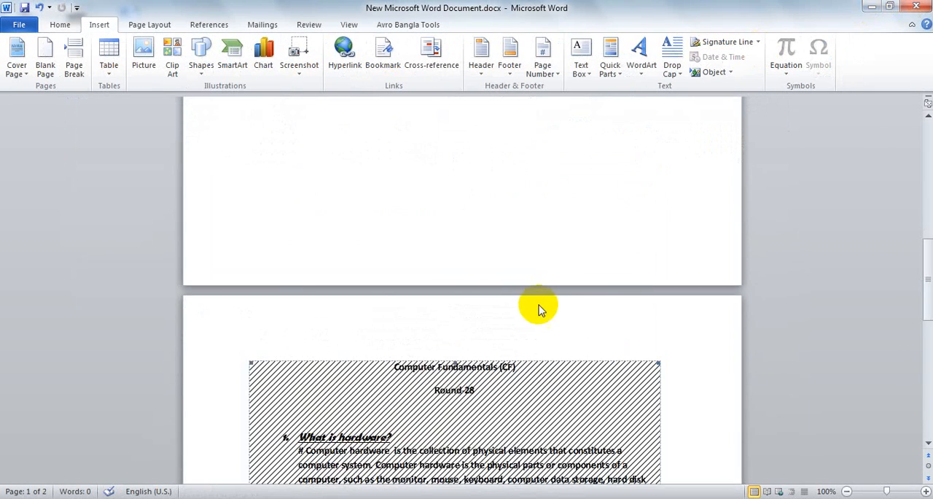
Close New Microsoft Word Document.docx without saving the embedded object, returning to the desktop
scroll(537, 314, down, 6)
scroll(537, 321, down, 6)
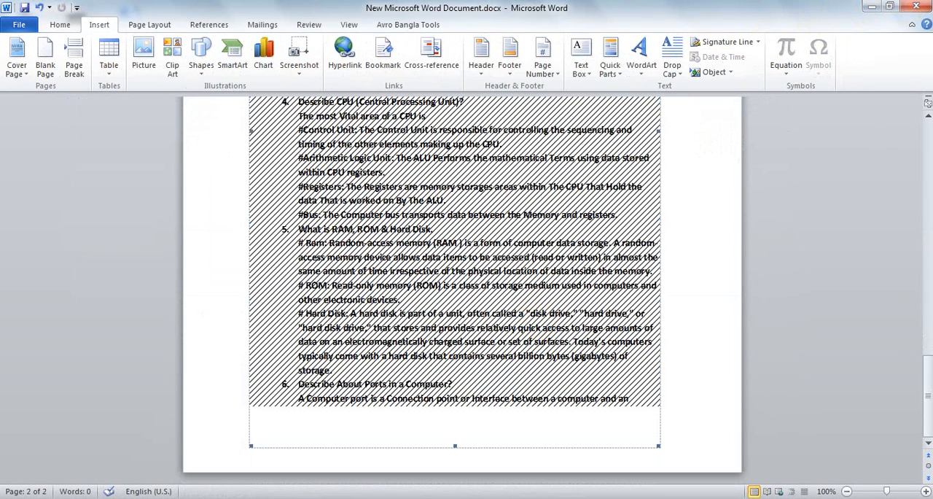
click(916, 7)
click(475, 286)
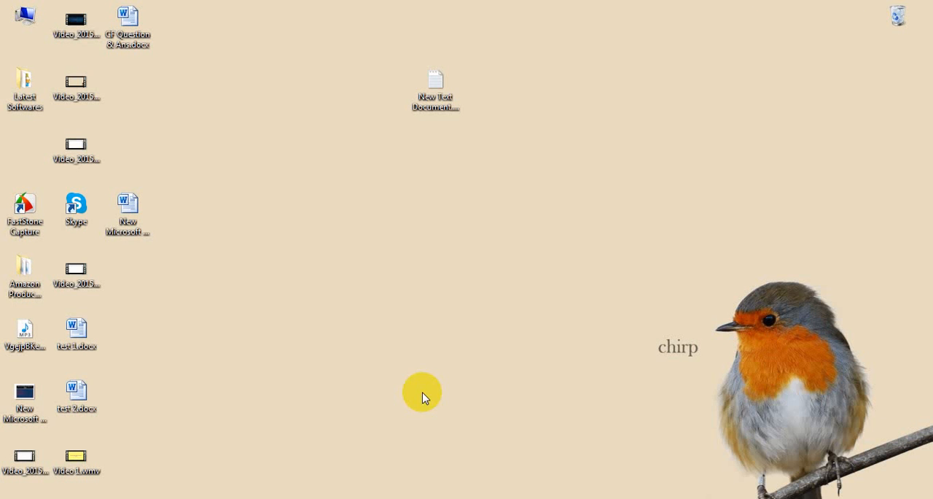
Reopen New Microsoft Word Document.docx to check its text, close it, and open CF Question & Ans.docx from the desktop
double_click(143, 220)
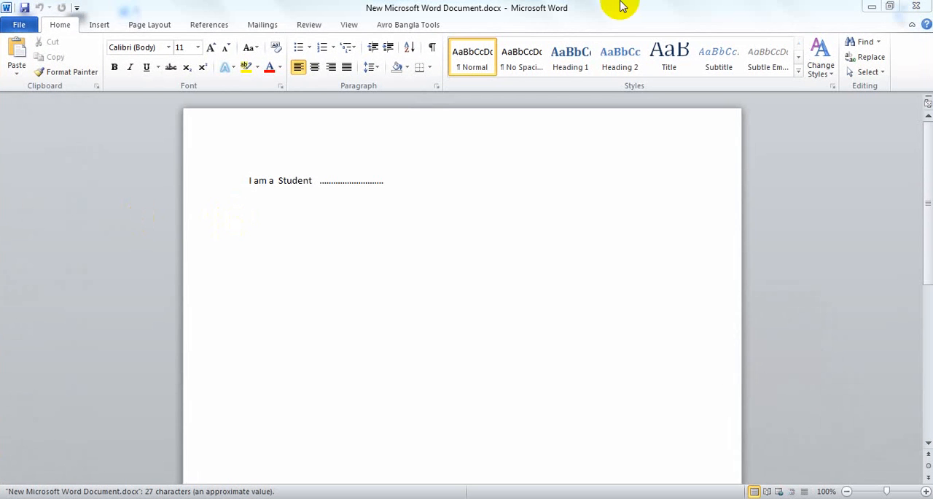
click(915, 6)
double_click(131, 22)
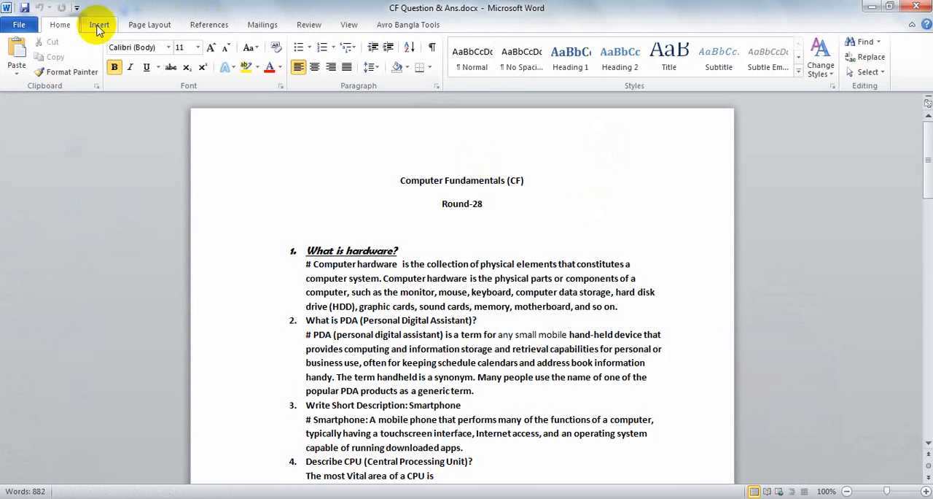
Look over the Quick Parts options and browse through the questions of CF Question & Ans.docx
click(98, 27)
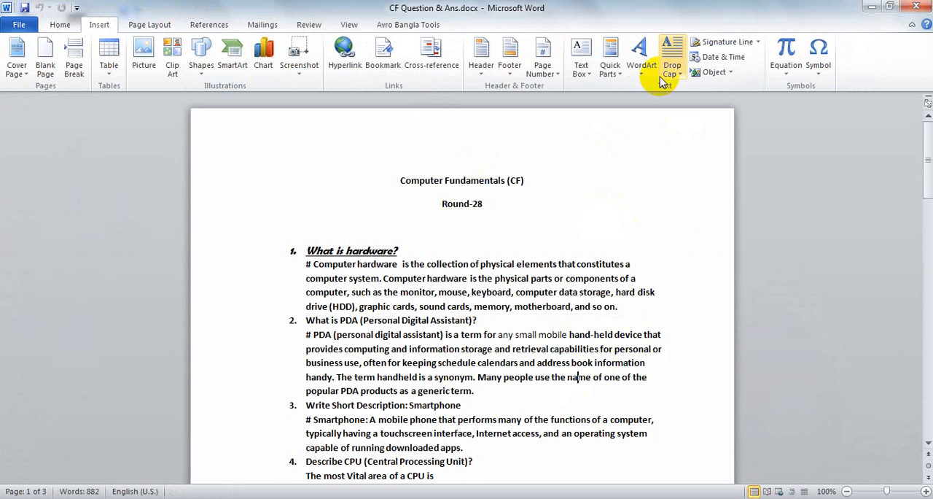
click(612, 70)
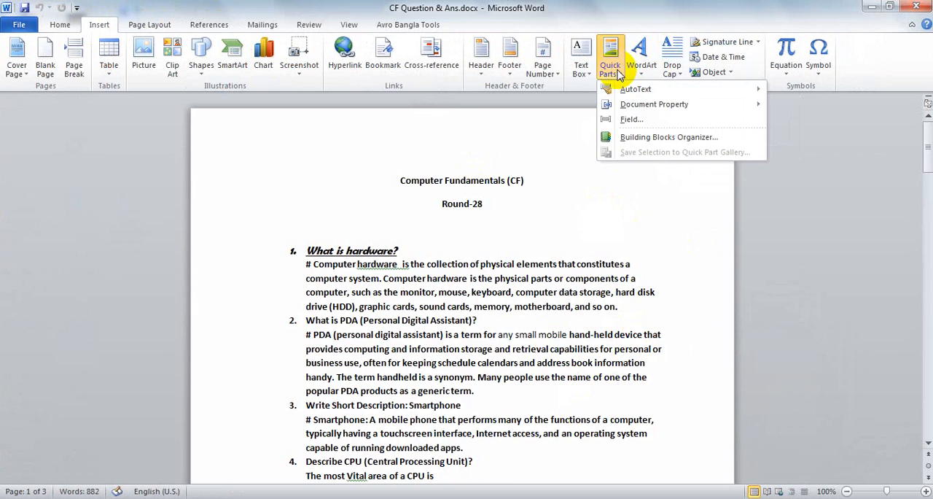
click(462, 343)
scroll(445, 340, down, 5)
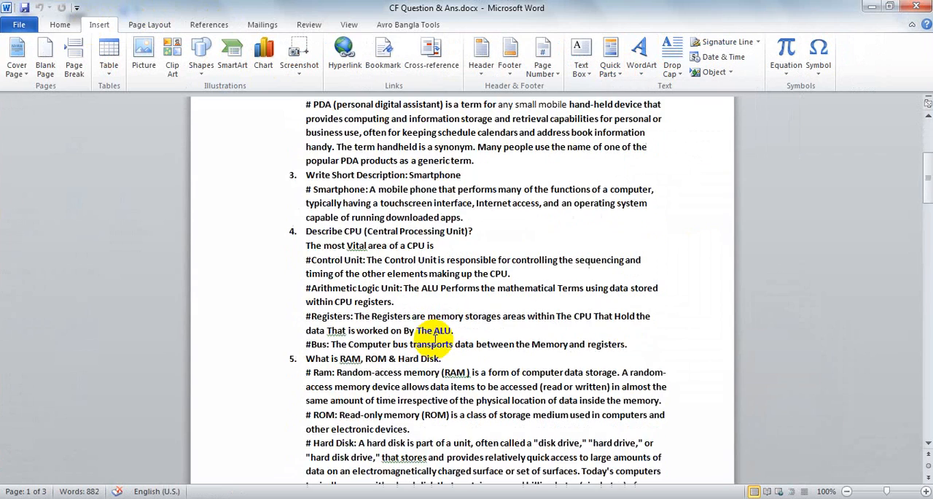
scroll(435, 337, down, 20)
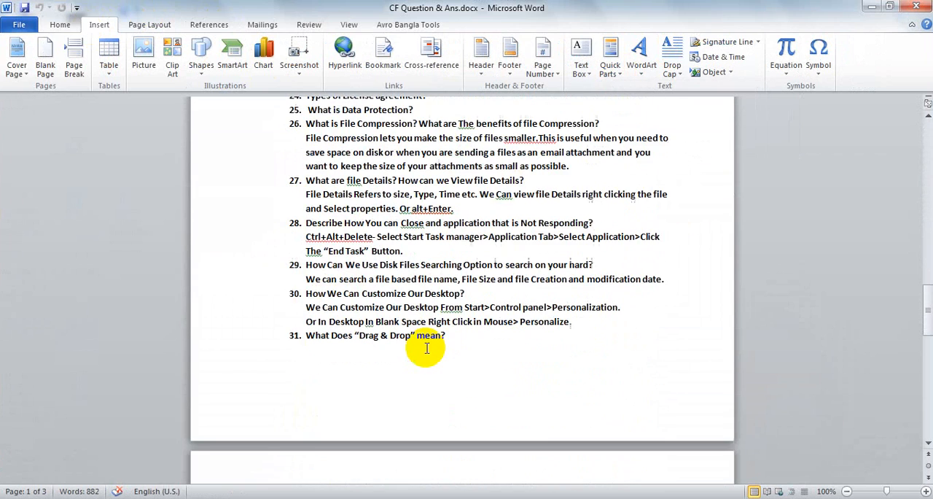
scroll(422, 341, down, 12)
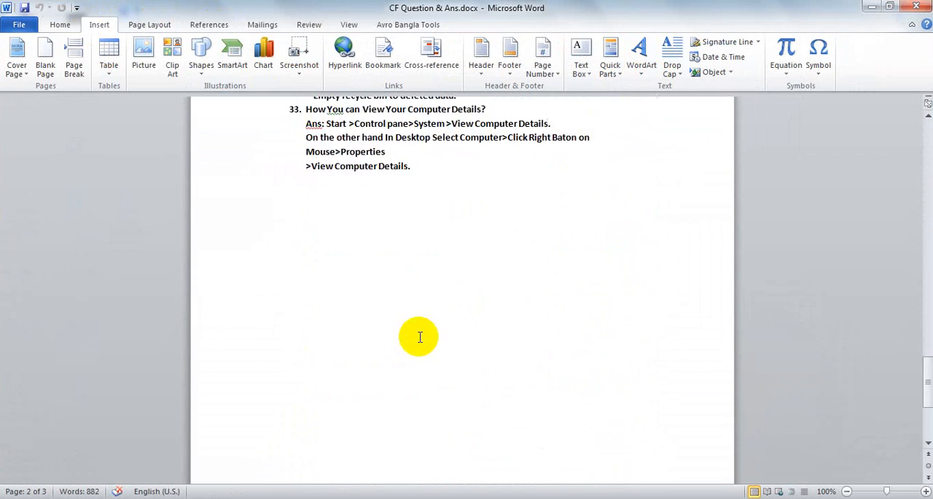
scroll(420, 337, down, 3)
scroll(417, 338, up, 8)
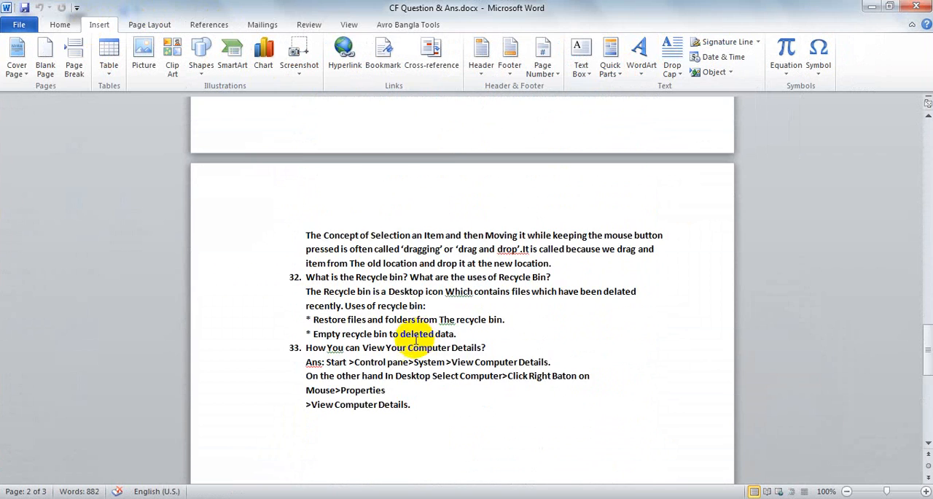
scroll(415, 339, up, 20)
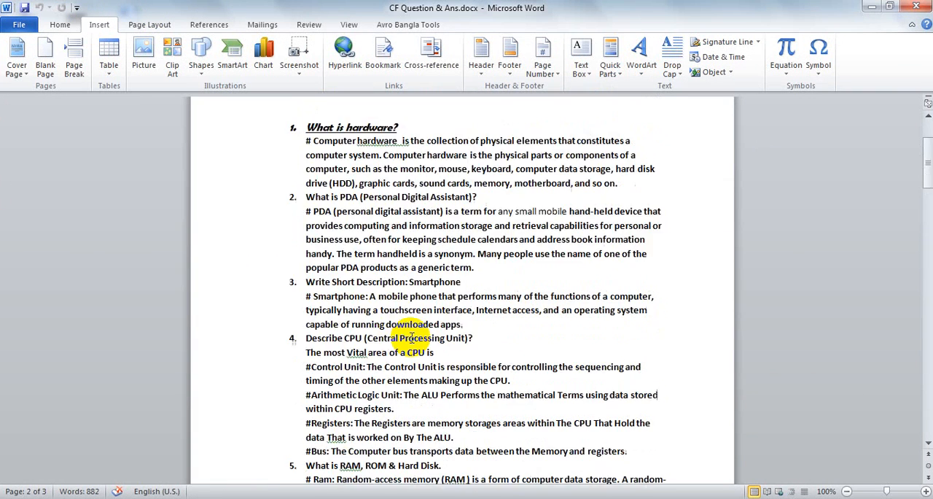
scroll(412, 336, up, 3)
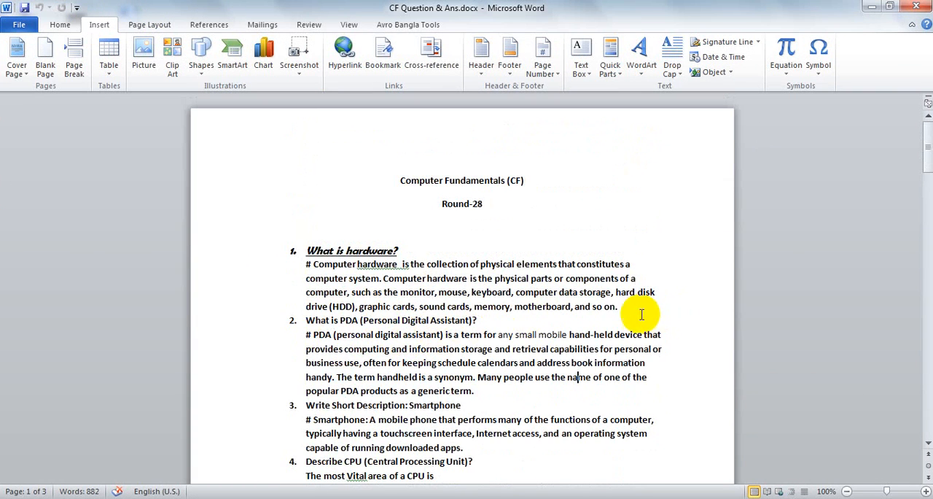
Save the answer paragraph under "What is hardware?" to the Quick Parts gallery as a building block named Computer
drag(619, 307, 306, 264)
key(ctrl+c)
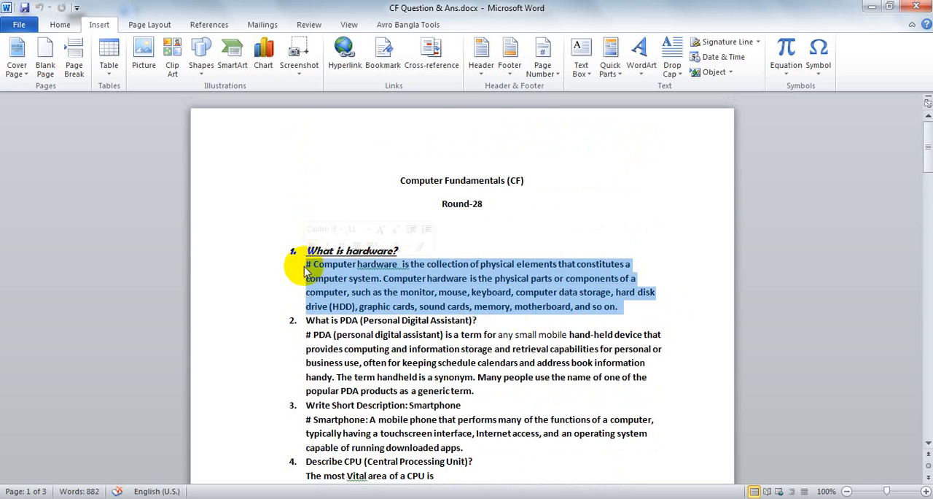
right_click(421, 293)
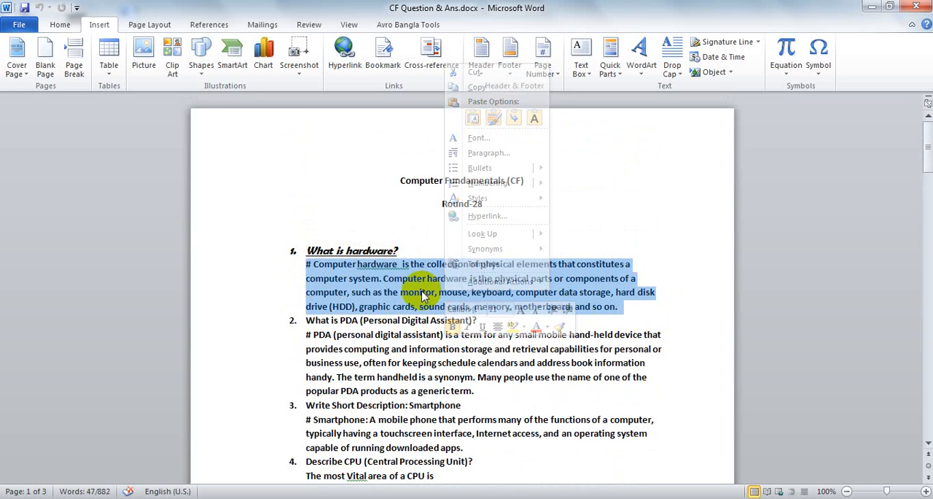
key(Escape)
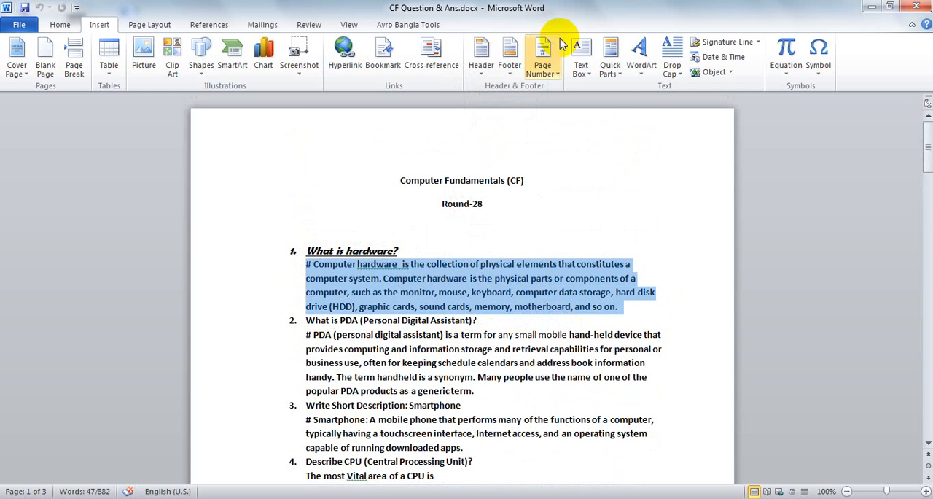
click(610, 67)
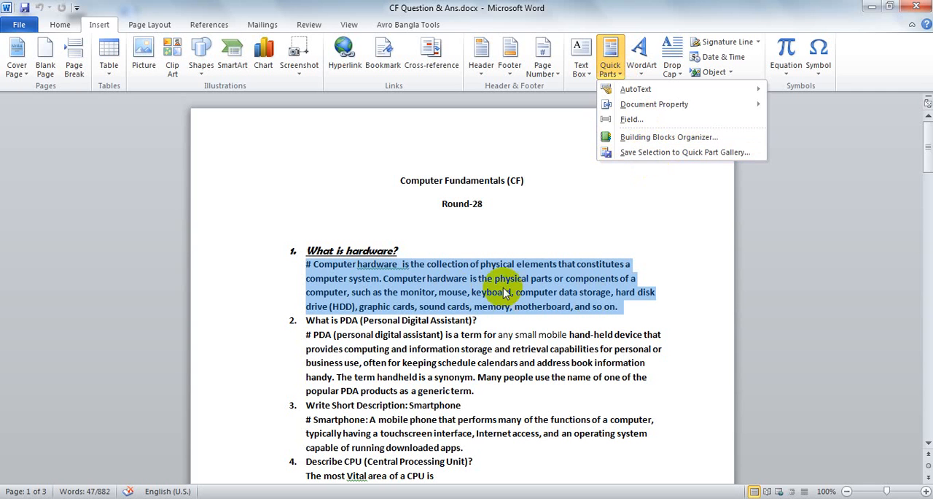
click(657, 153)
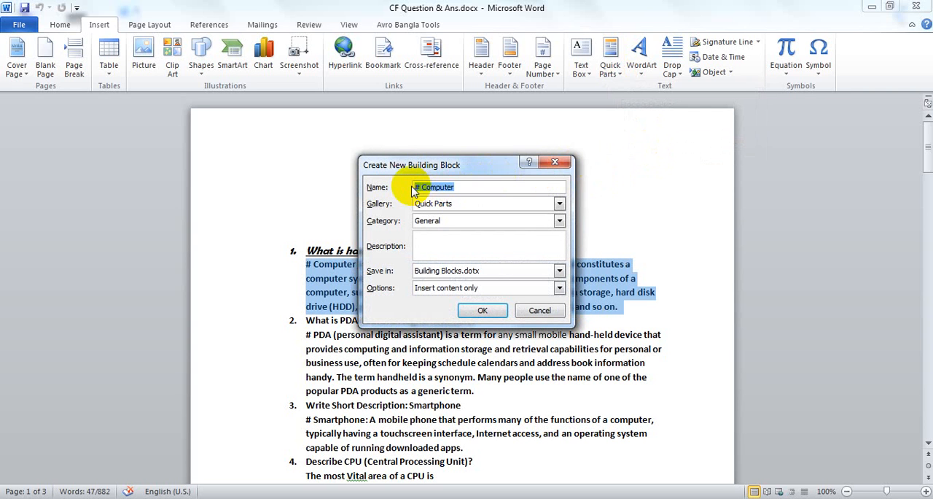
text(Computer N)
click(482, 309)
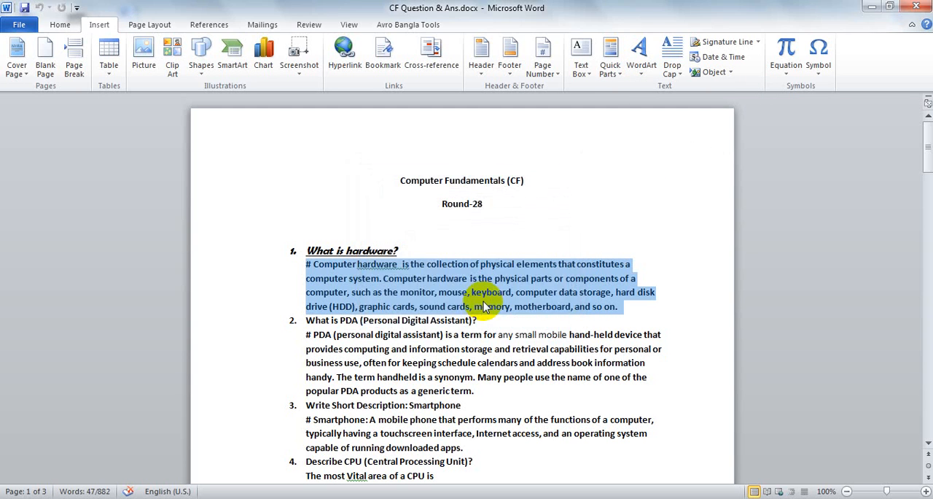
Deselect the paragraph and check the Computer entry in the Quick Parts gallery
click(546, 334)
scroll(547, 334, down, 6)
scroll(546, 334, up, 6)
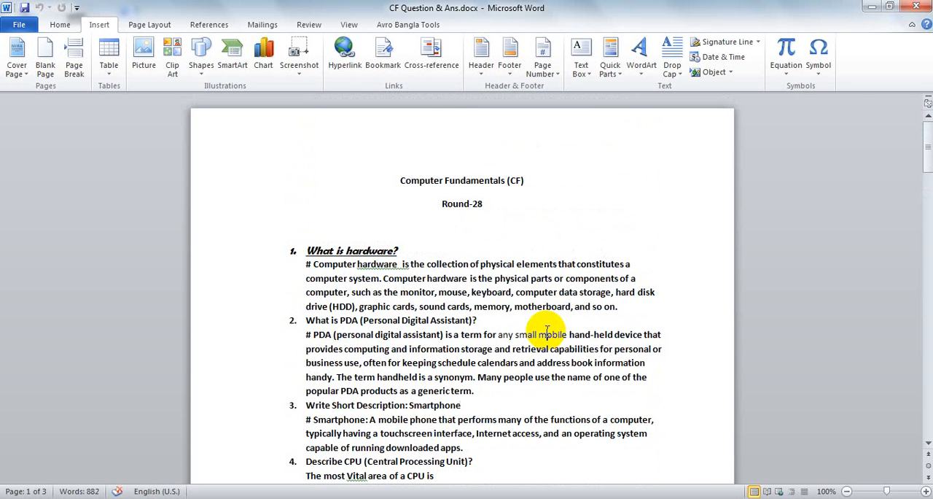
click(612, 73)
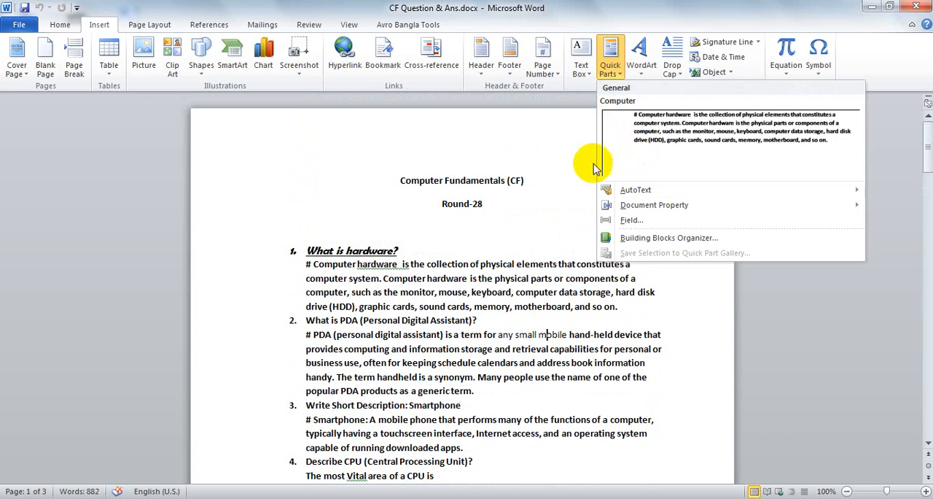
click(540, 147)
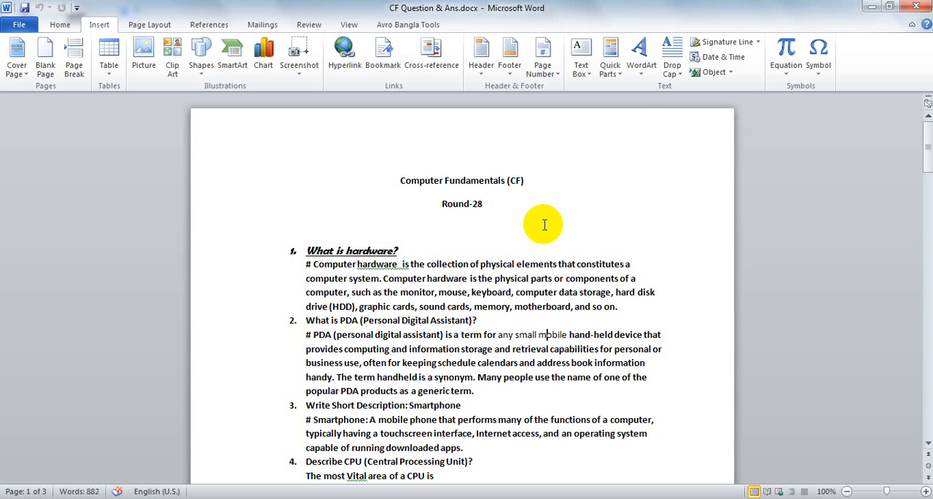
Insert the Computer building block by its name below the answer to question 33, leaving a blank line between them
scroll(546, 240, down, 15)
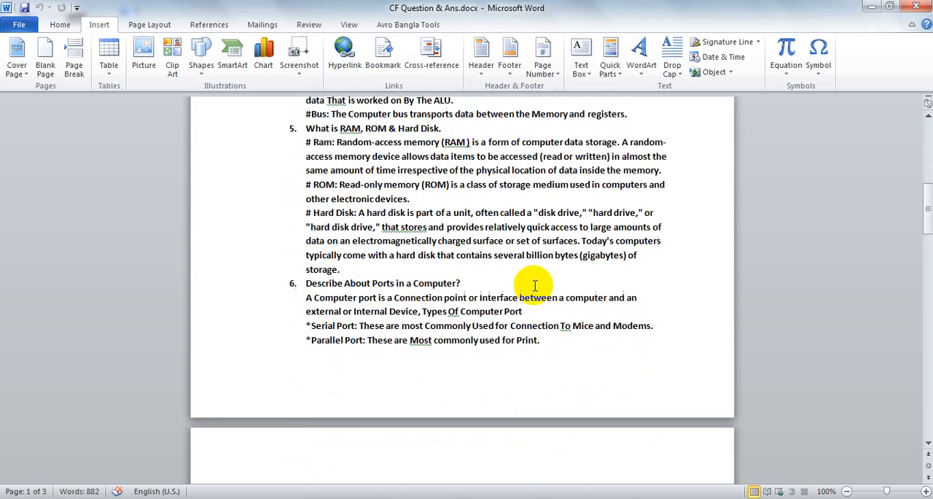
scroll(534, 286, down, 15)
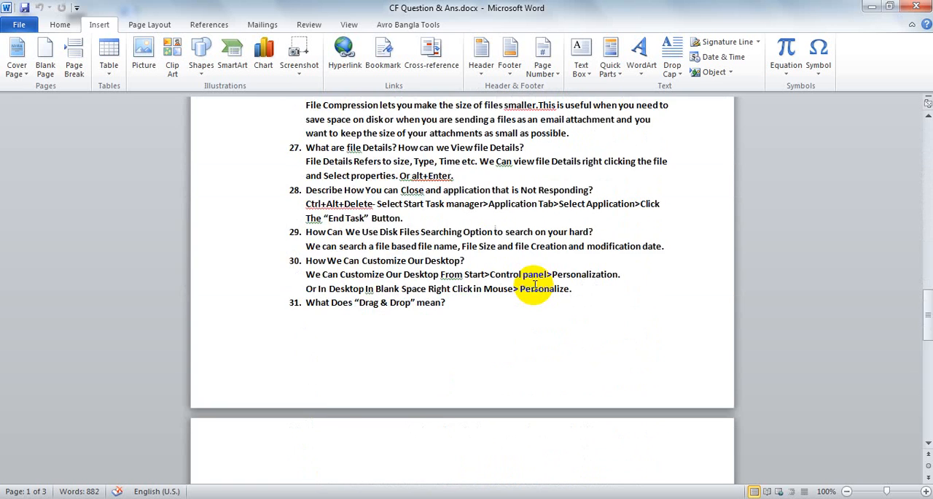
scroll(532, 286, down, 7)
scroll(533, 285, up, 3)
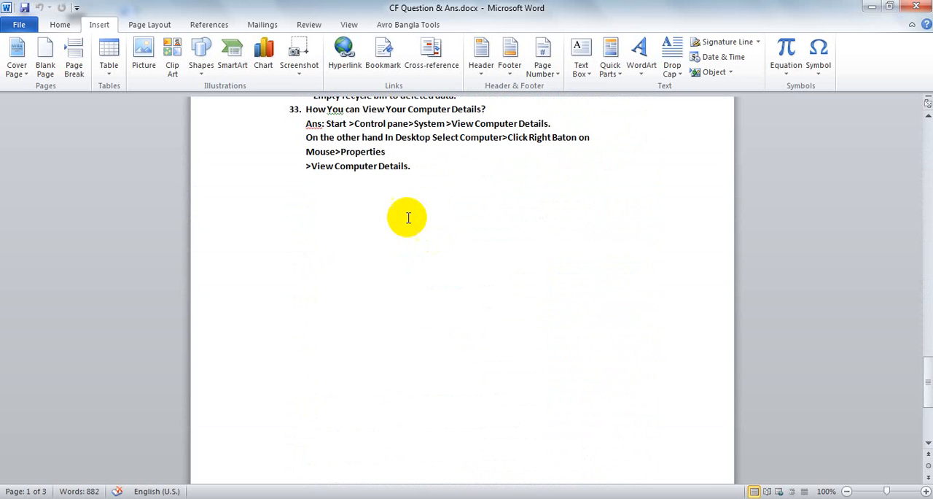
click(430, 166)
key(Return)
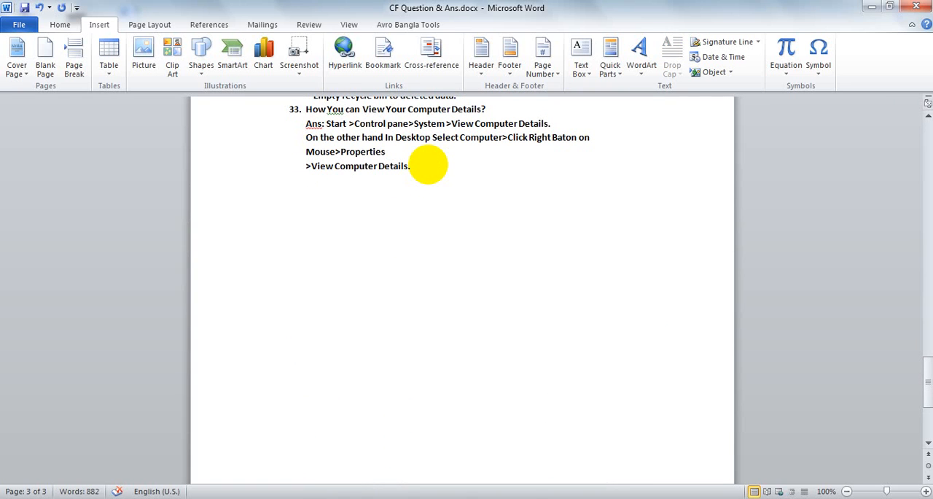
text(computer)
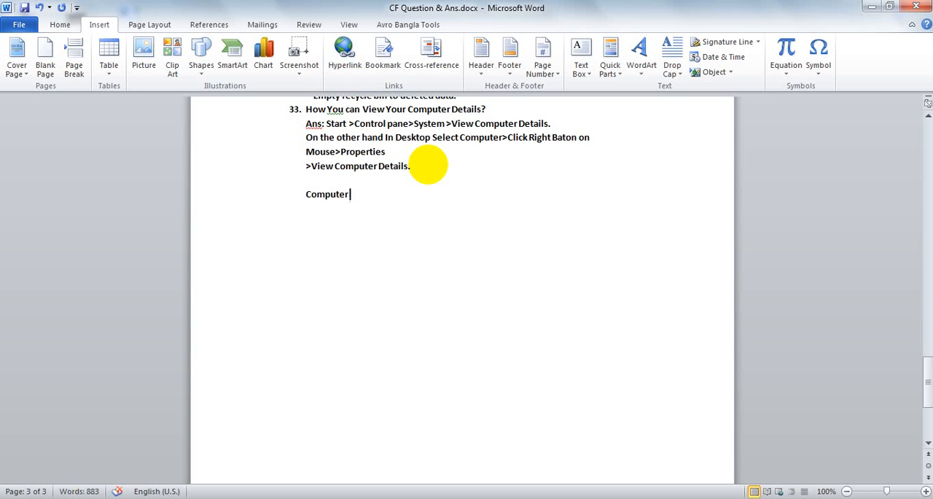
key(ctrl+v)
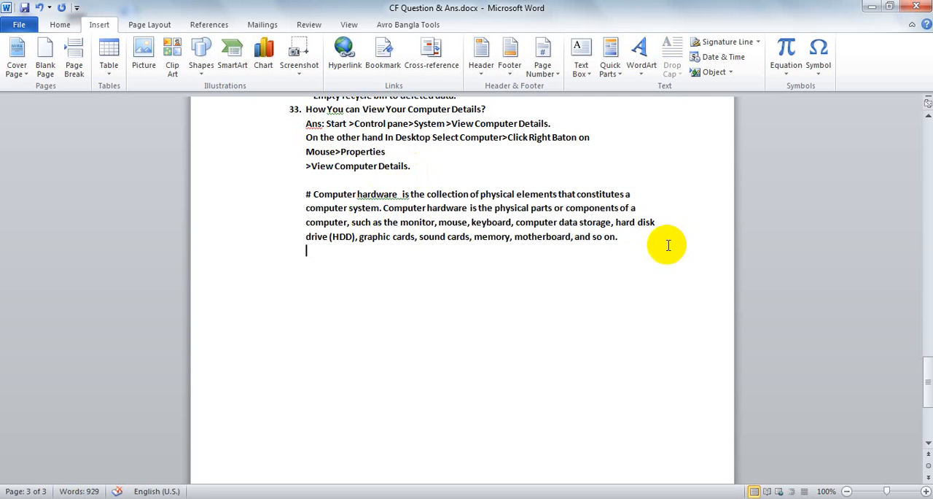
Examine the inserted computer hardware paragraph and revisit the Quick Parts gallery
drag(664, 244, 303, 184)
click(327, 207)
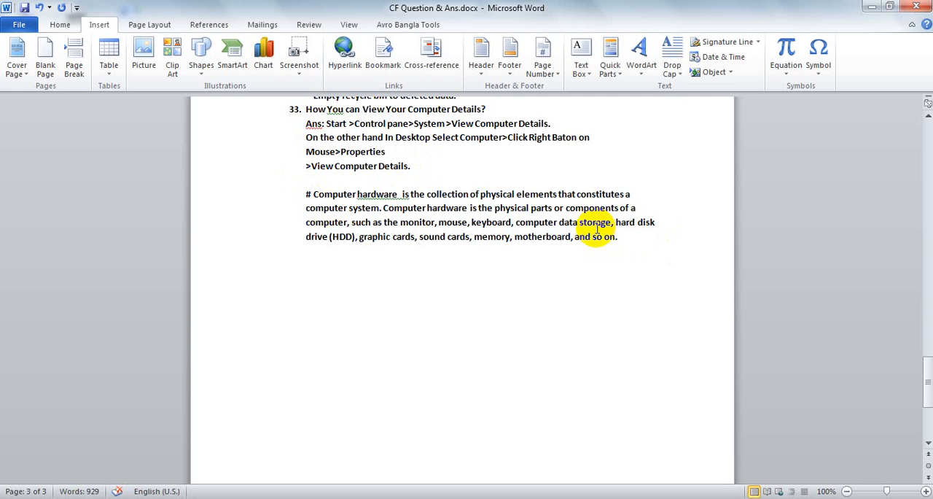
click(616, 72)
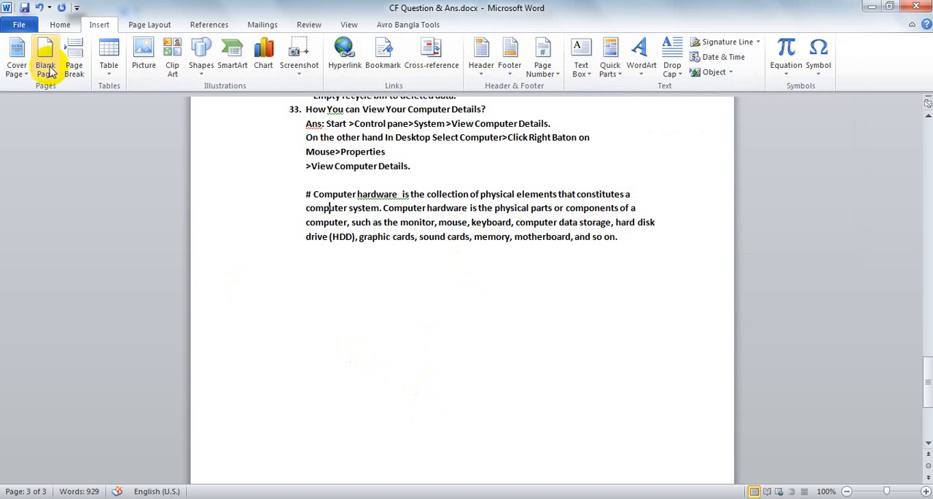
click(70, 25)
click(130, 24)
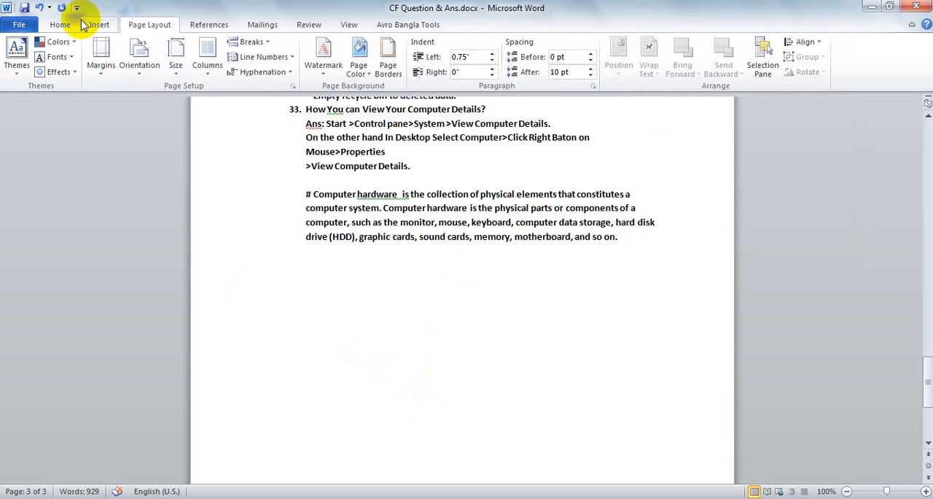
click(60, 24)
click(115, 26)
click(59, 26)
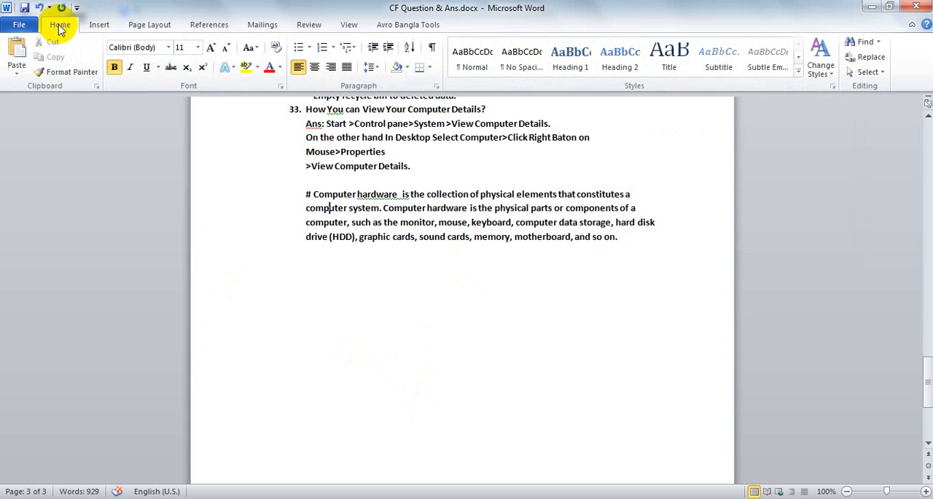
click(95, 26)
click(58, 24)
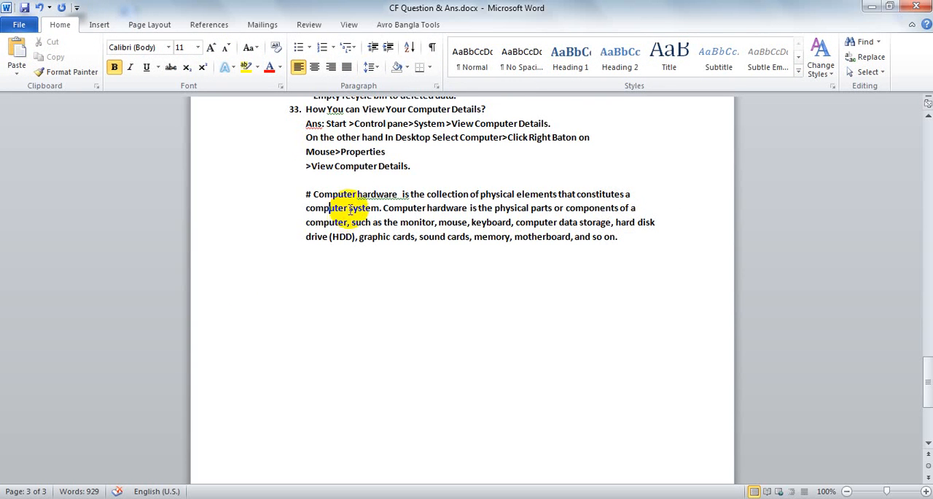
scroll(351, 208, up, 3)
scroll(350, 208, down, 1)
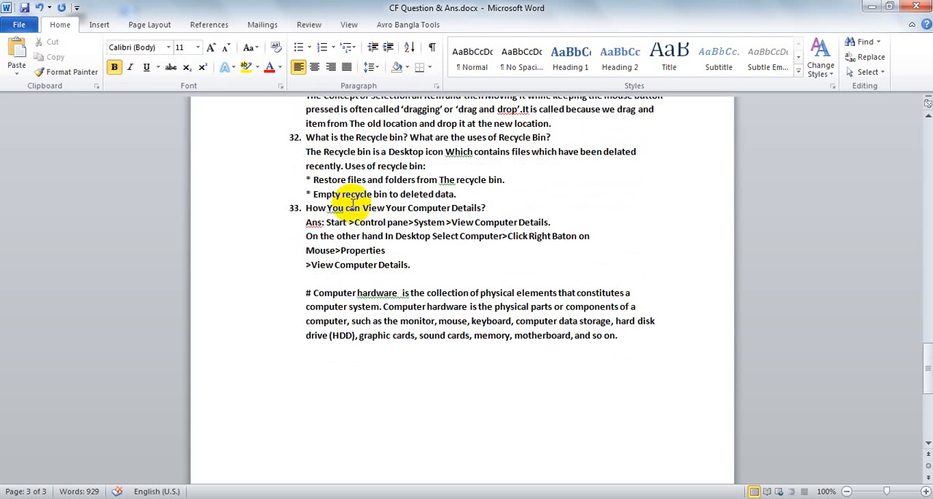
scroll(352, 203, up, 12)
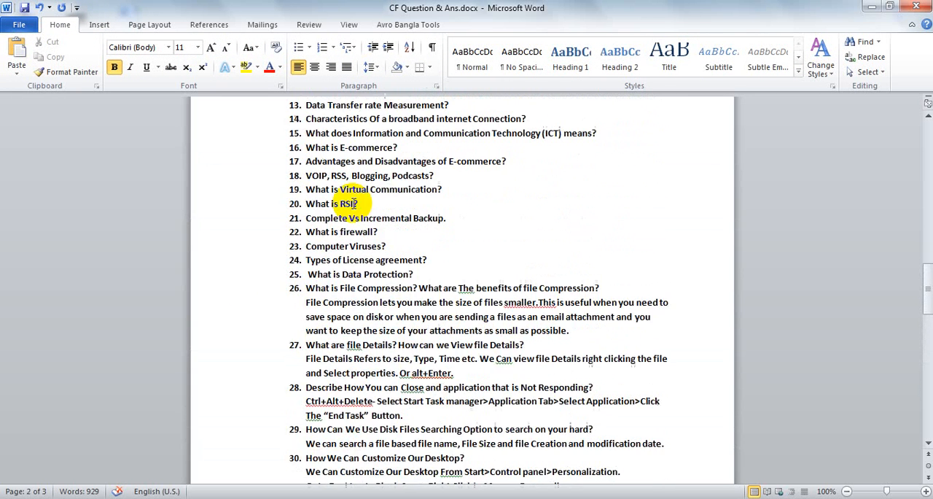